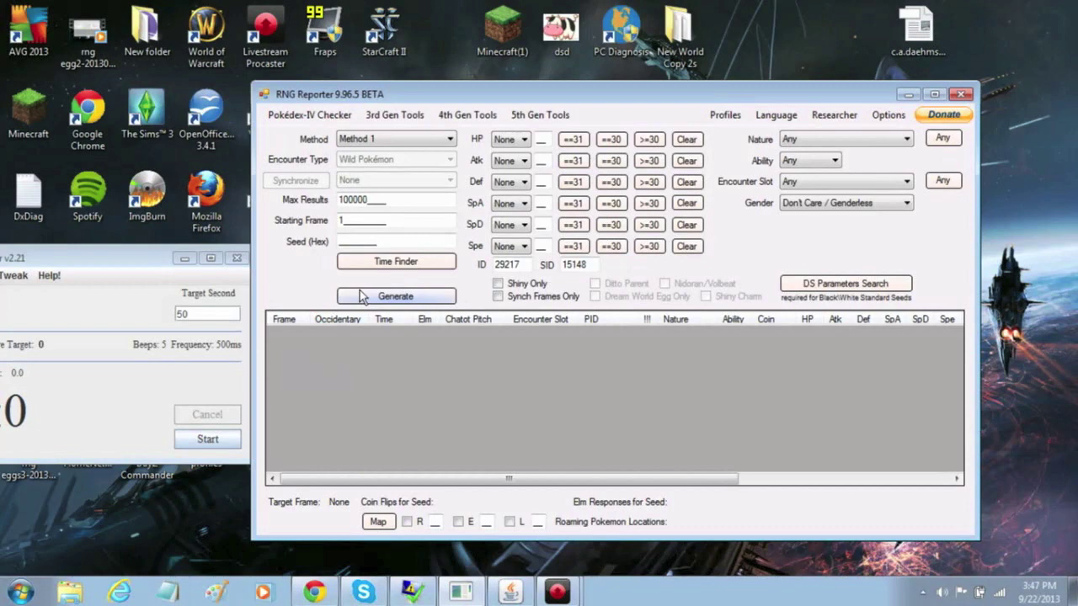
# Open the 5th Generation Time Finder and switch its configuration to the Black2 profile
pyautogui.click(406, 264)
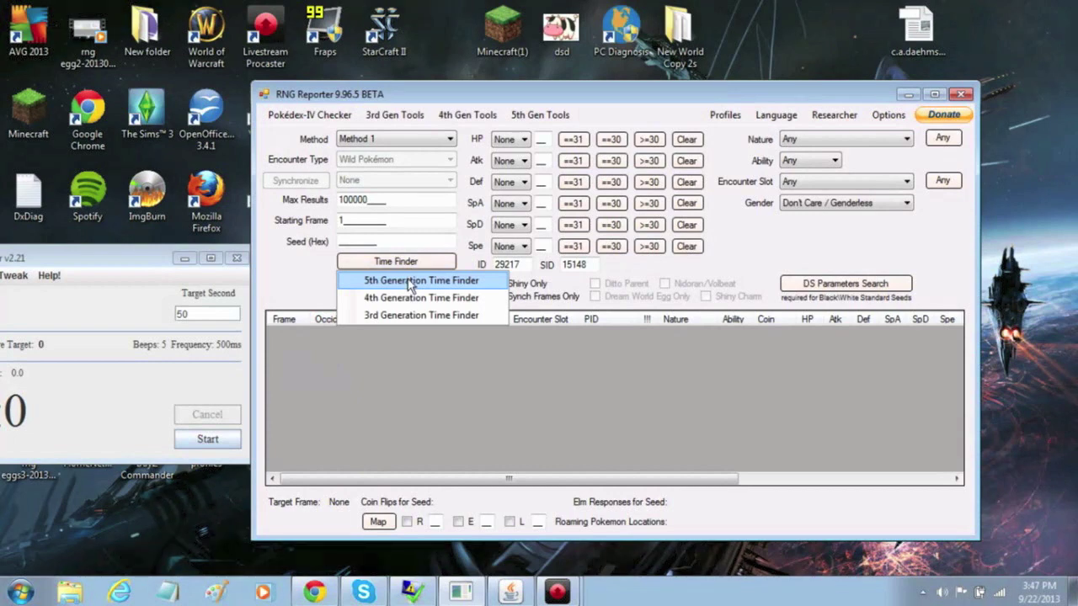
pyautogui.click(410, 280)
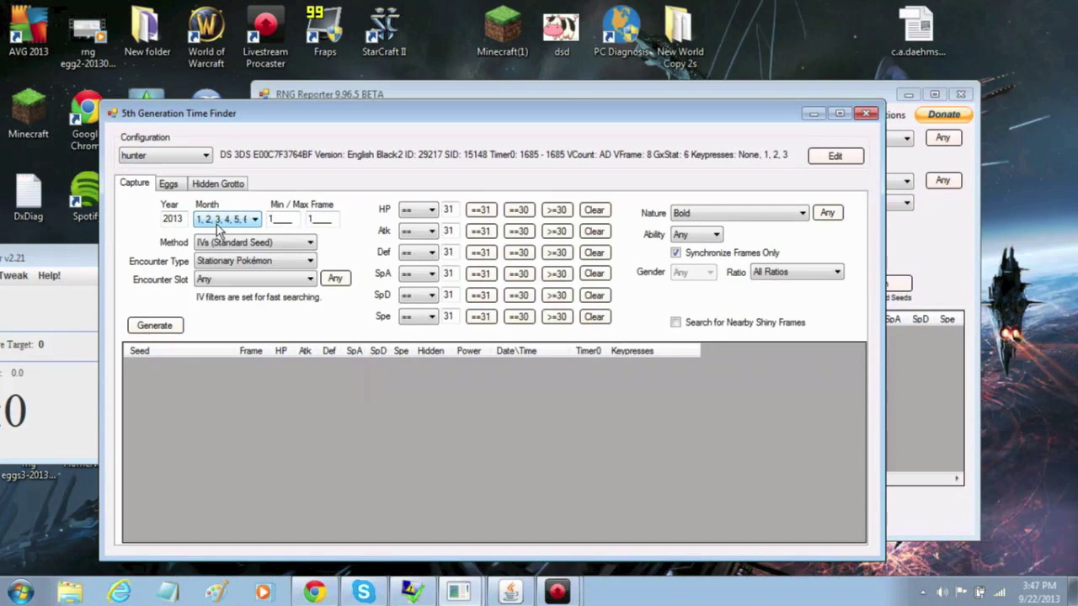
pyautogui.moveTo(252, 107); pyautogui.dragTo(255, 44)
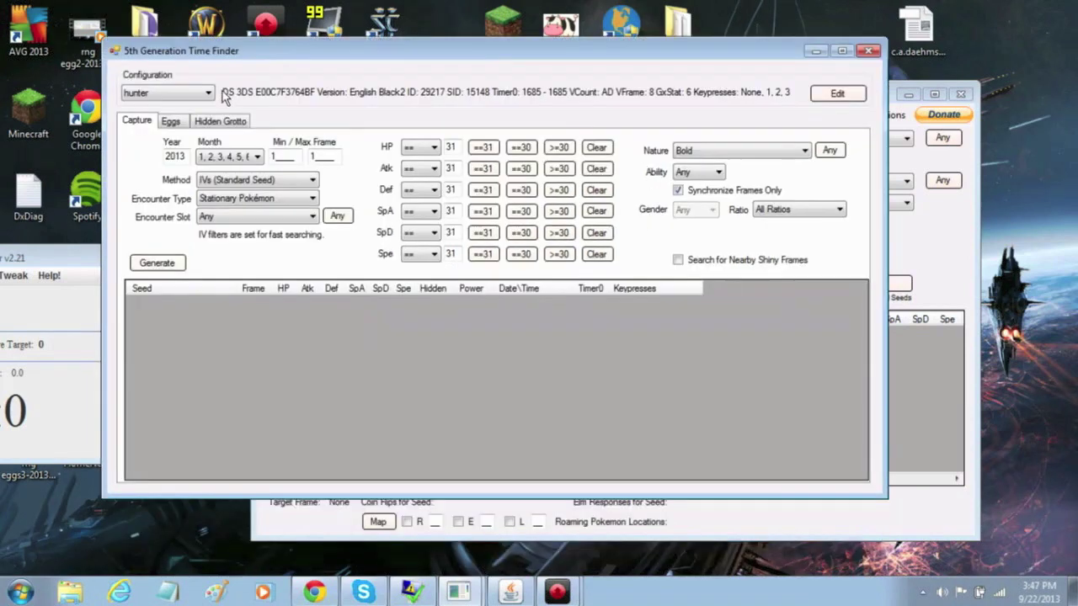
pyautogui.click(209, 92)
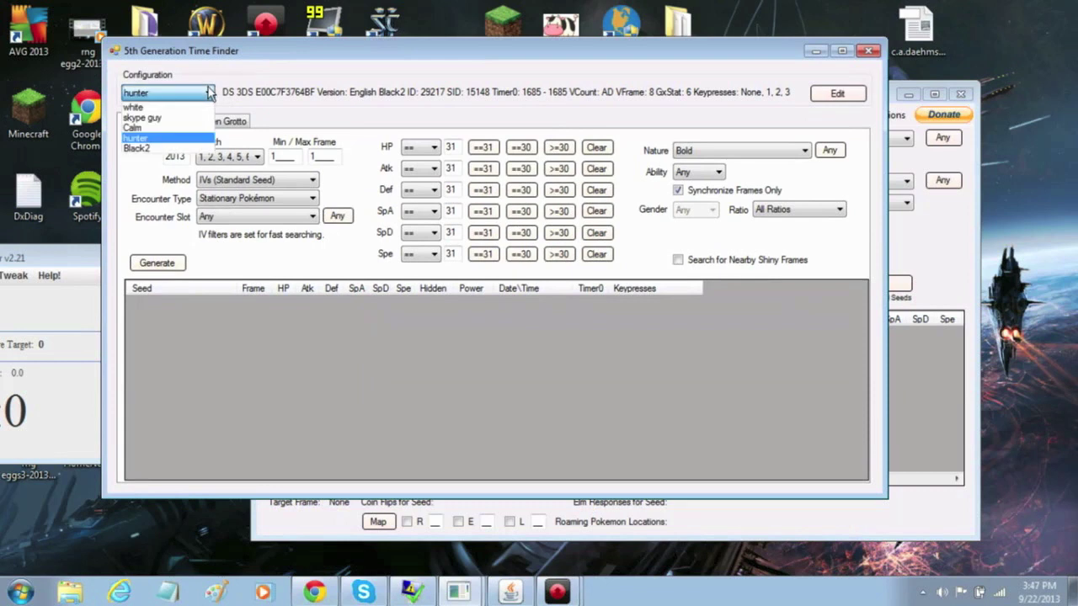
pyautogui.click(185, 149)
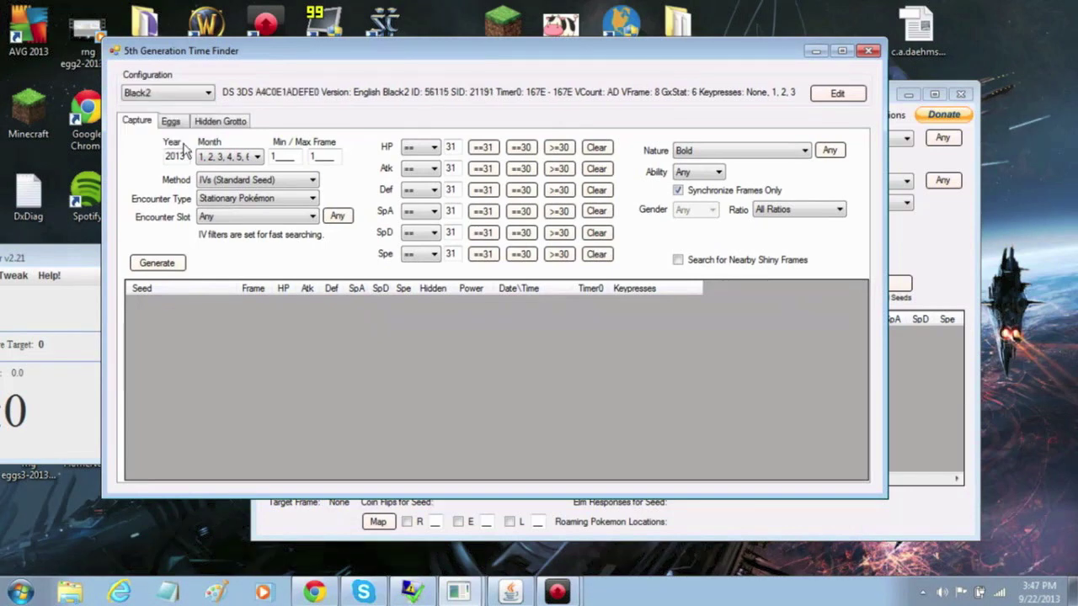
# Keep the capture search on all months, the IVs (Standard Seed) method and the Stationary Pokémon encounter type
pyautogui.click(214, 159)
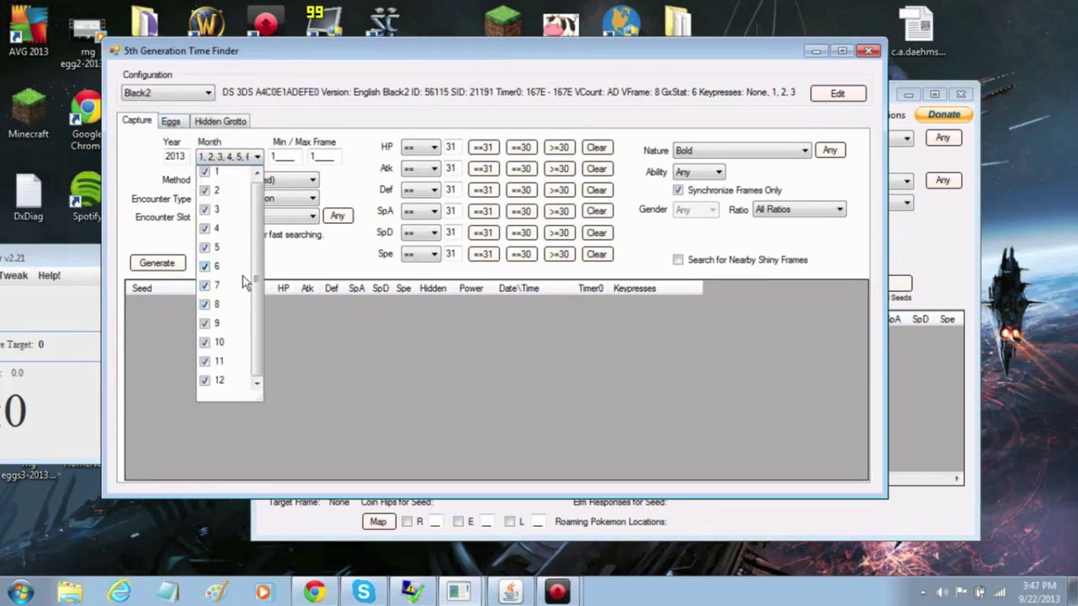
pyautogui.click(234, 158)
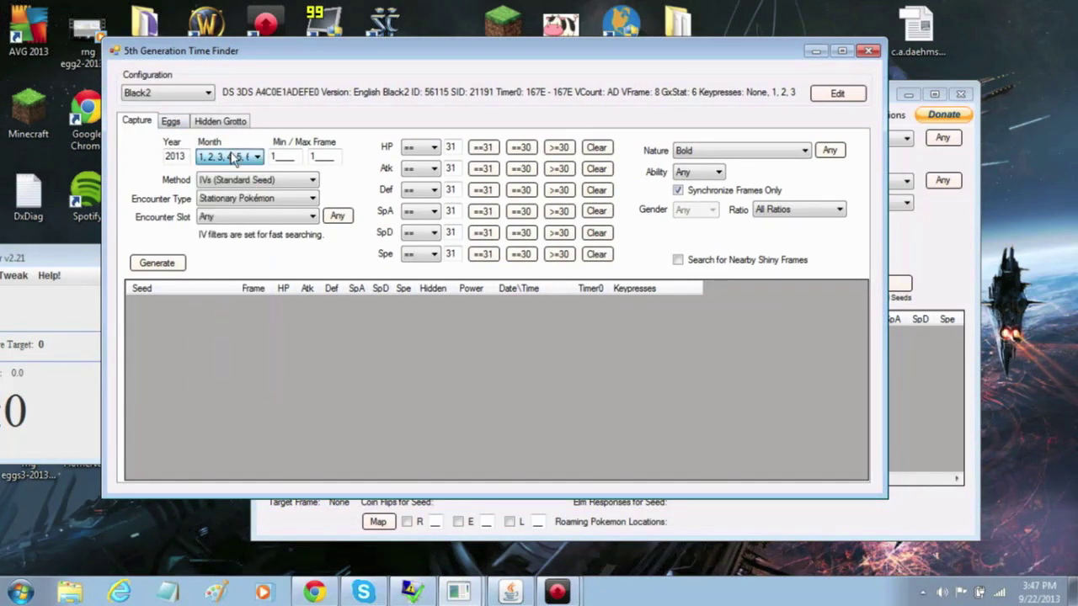
pyautogui.click(230, 180)
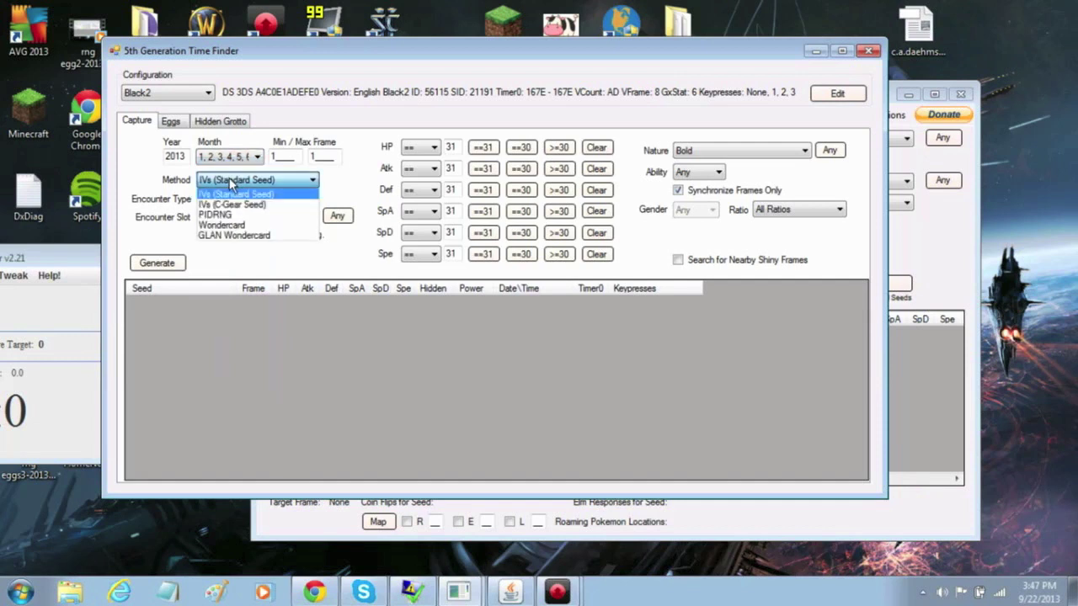
pyautogui.click(229, 177)
pyautogui.click(230, 200)
pyautogui.click(230, 199)
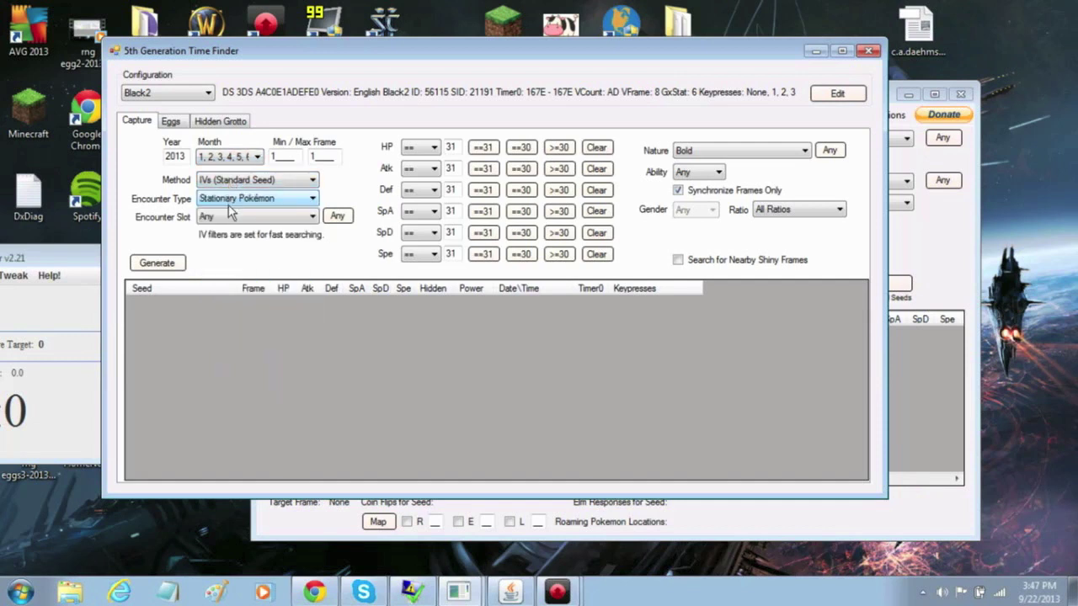
# Set the HP, Atk, Def, SpA, SpD and Spe IV filters to exactly 31
pyautogui.click(482, 147)
pyautogui.click(483, 168)
pyautogui.click(482, 190)
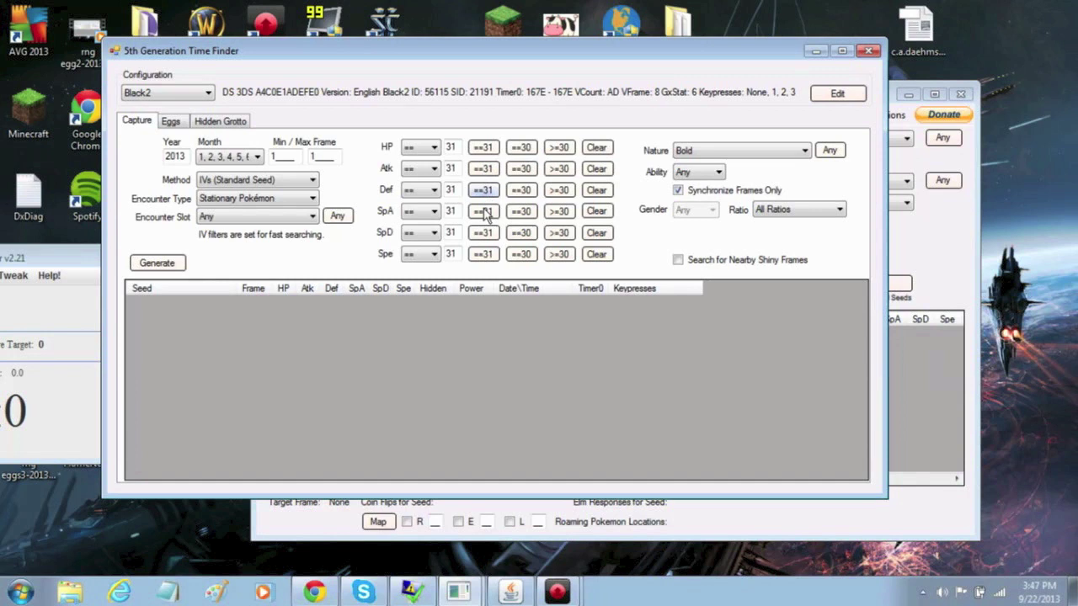
pyautogui.click(483, 212)
pyautogui.click(483, 232)
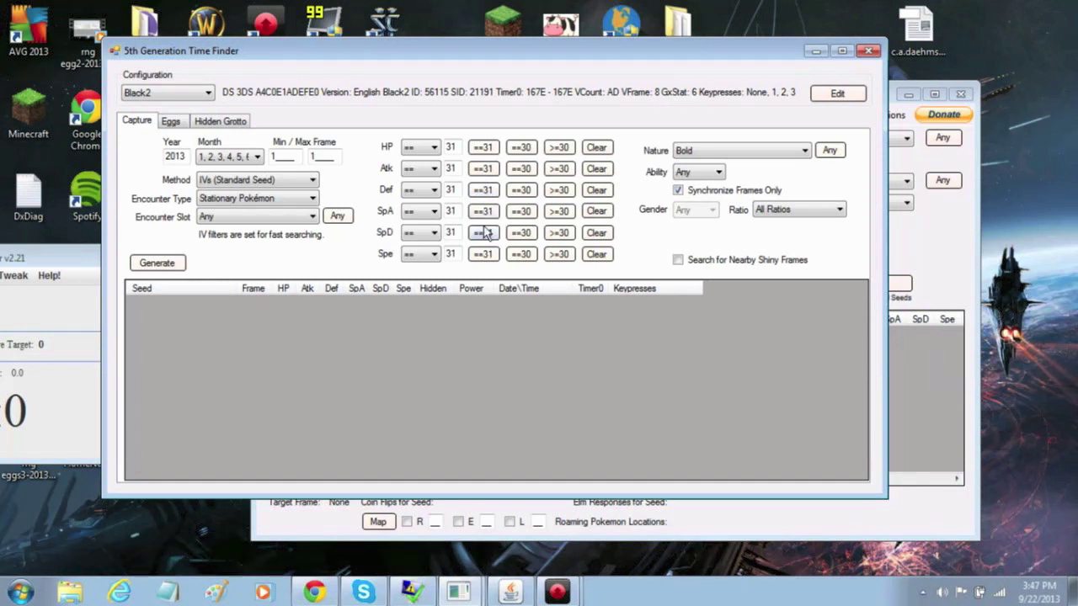
pyautogui.click(482, 254)
# Keep the nature filter on Bold and the ability filter on Any
pyautogui.click(758, 151)
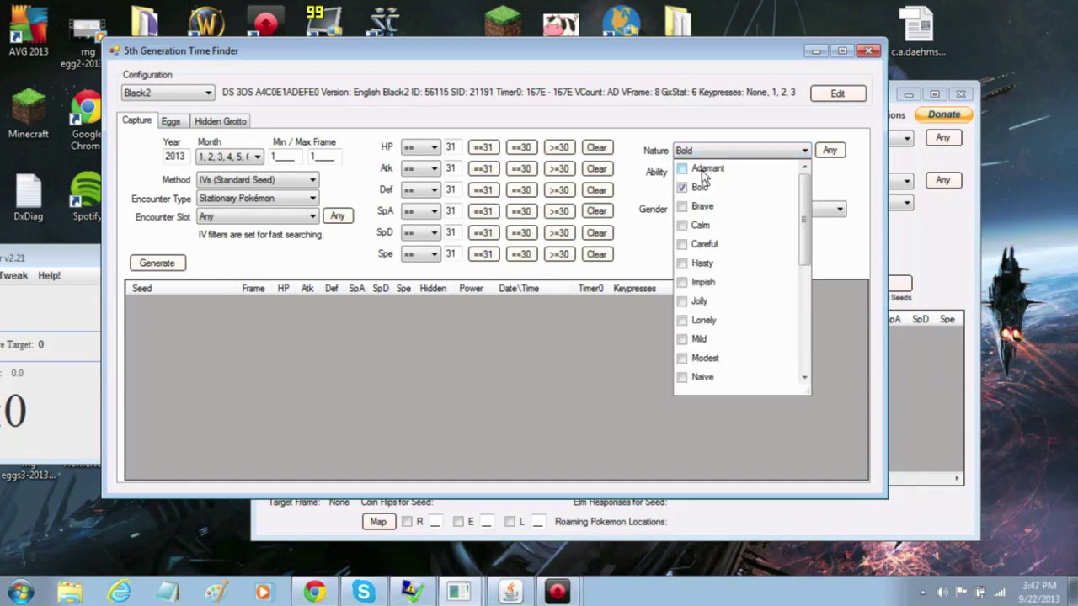
pyautogui.click(699, 153)
pyautogui.click(682, 173)
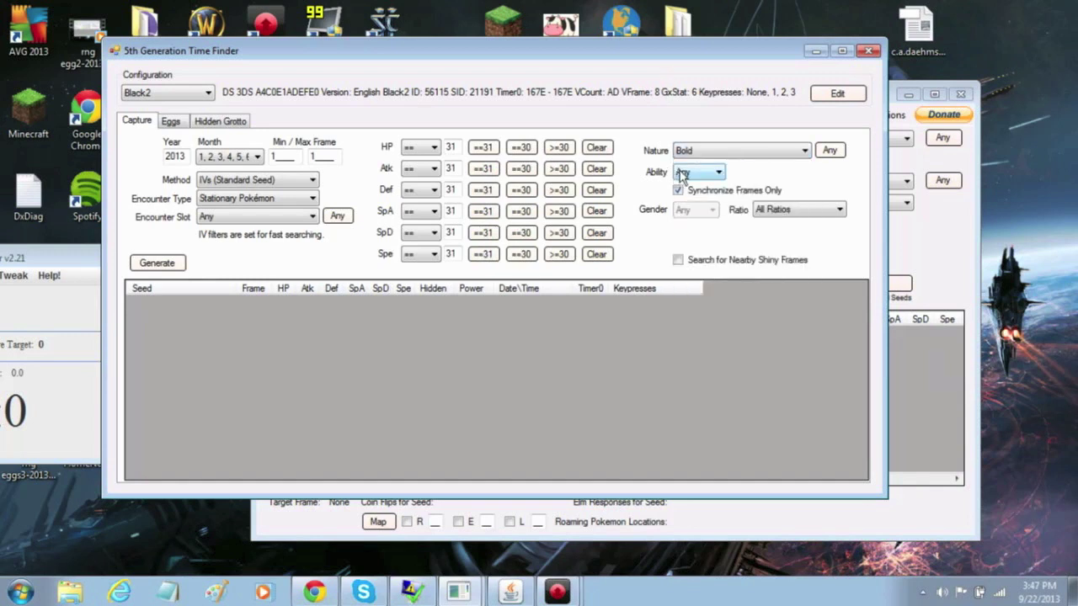
pyautogui.click(684, 184)
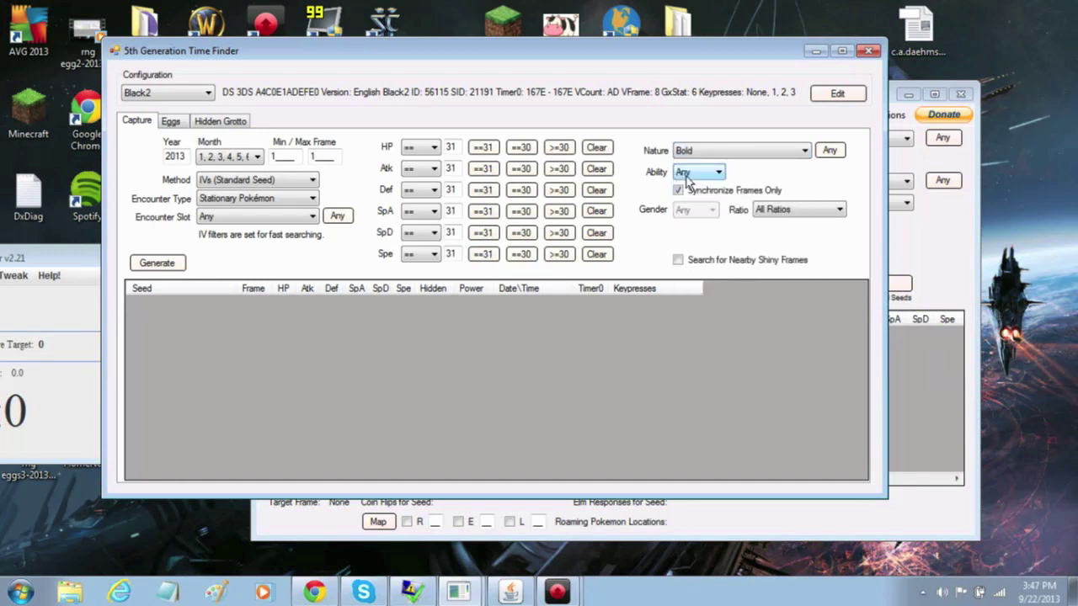
# Enable searching for nearby shiny frames with 400 max shiny advances and All Ratios, and cancel the search after starting it
pyautogui.click(678, 261)
pyautogui.click(679, 190)
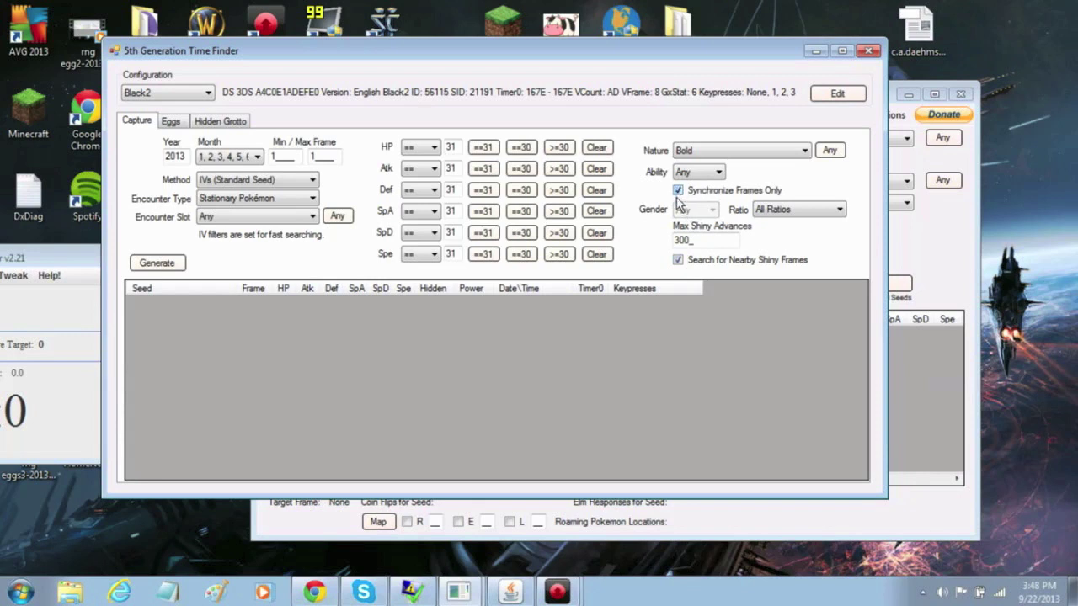
pyautogui.click(757, 210)
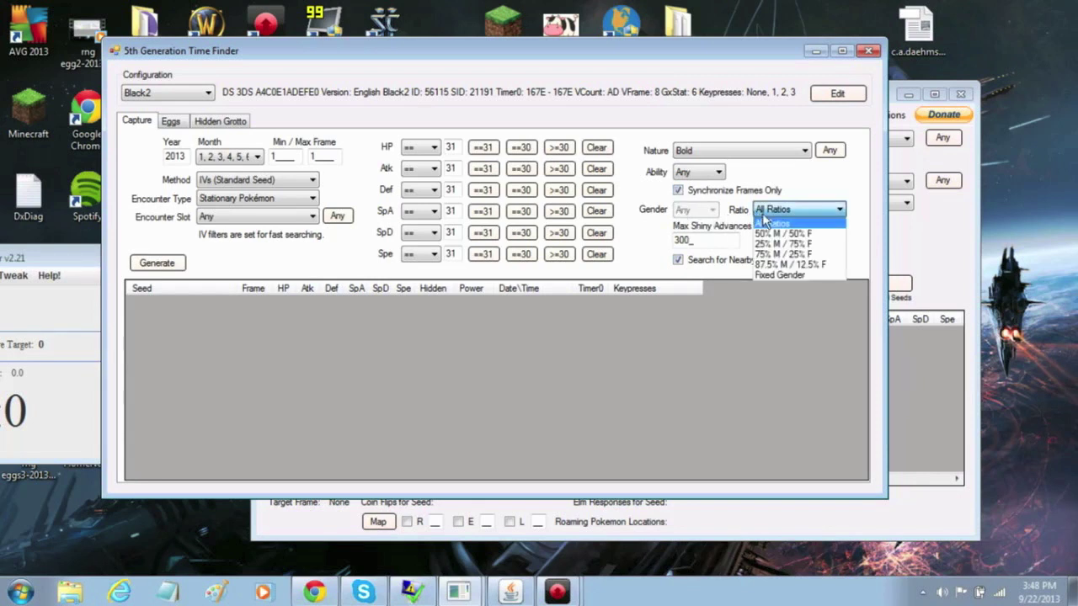
pyautogui.click(764, 222)
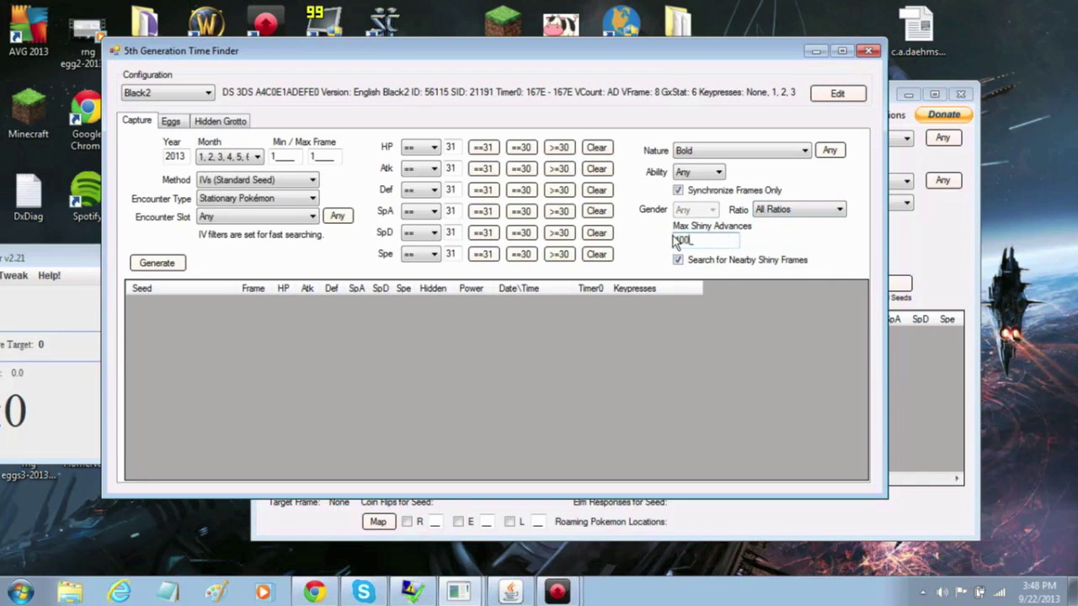
pyautogui.click(157, 263)
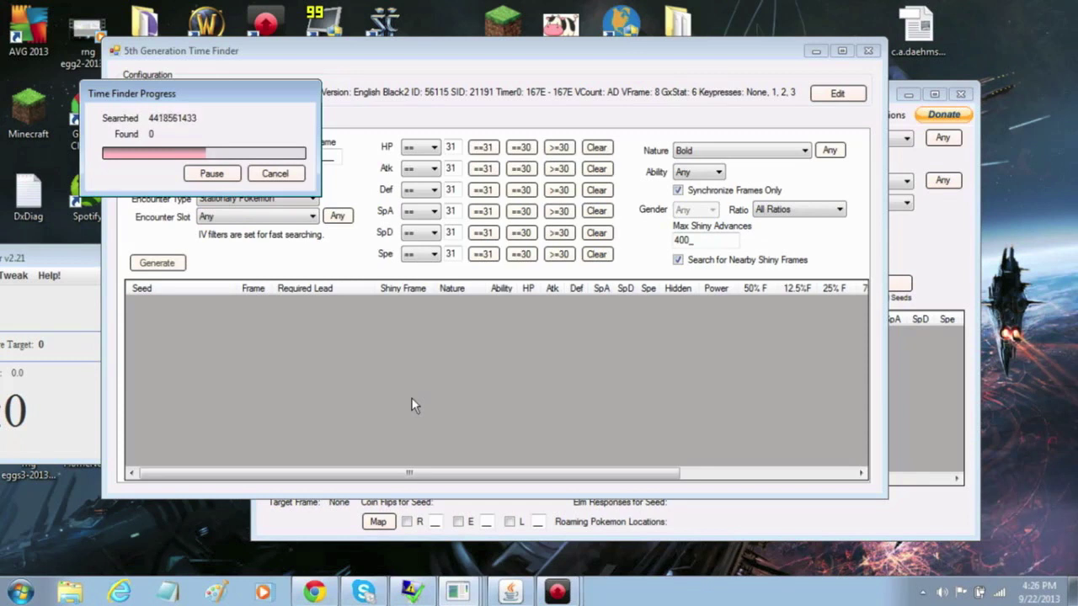
pyautogui.click(275, 175)
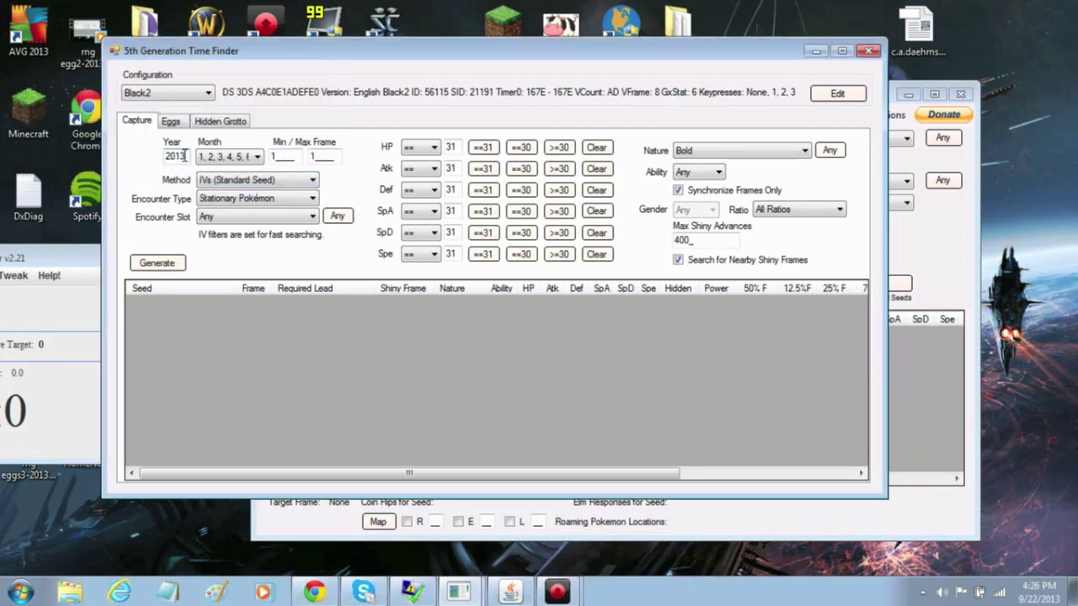
# Set the search year to 2018 and restrict the months to only 11
pyautogui.click(230, 160)
pyautogui.click(207, 381)
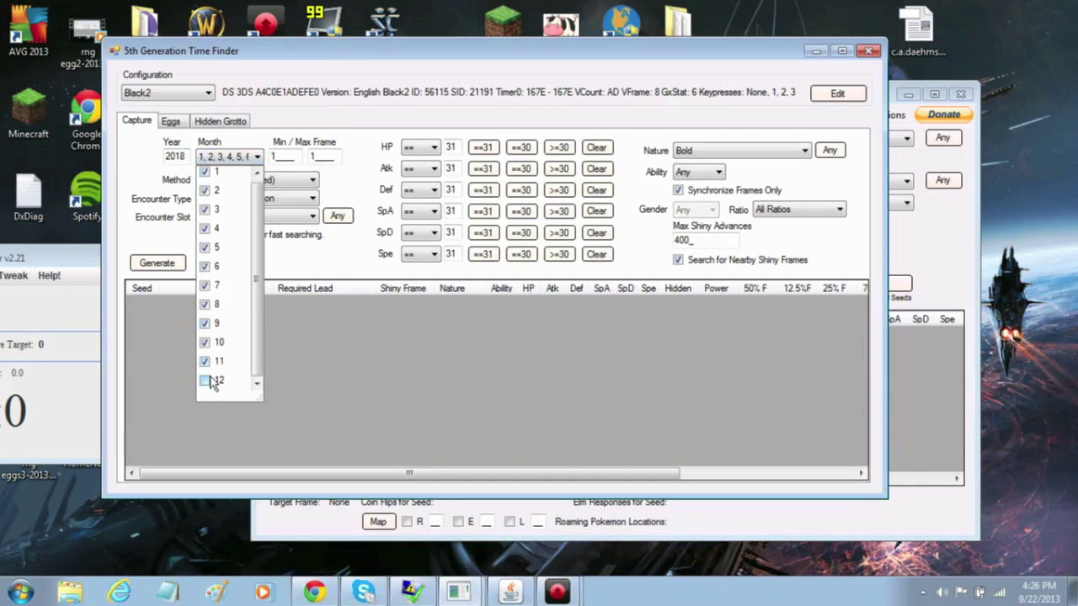
pyautogui.click(205, 361)
pyautogui.click(204, 342)
pyautogui.click(204, 304)
pyautogui.click(205, 286)
pyautogui.click(204, 266)
pyautogui.click(204, 247)
pyautogui.click(204, 228)
pyautogui.click(205, 210)
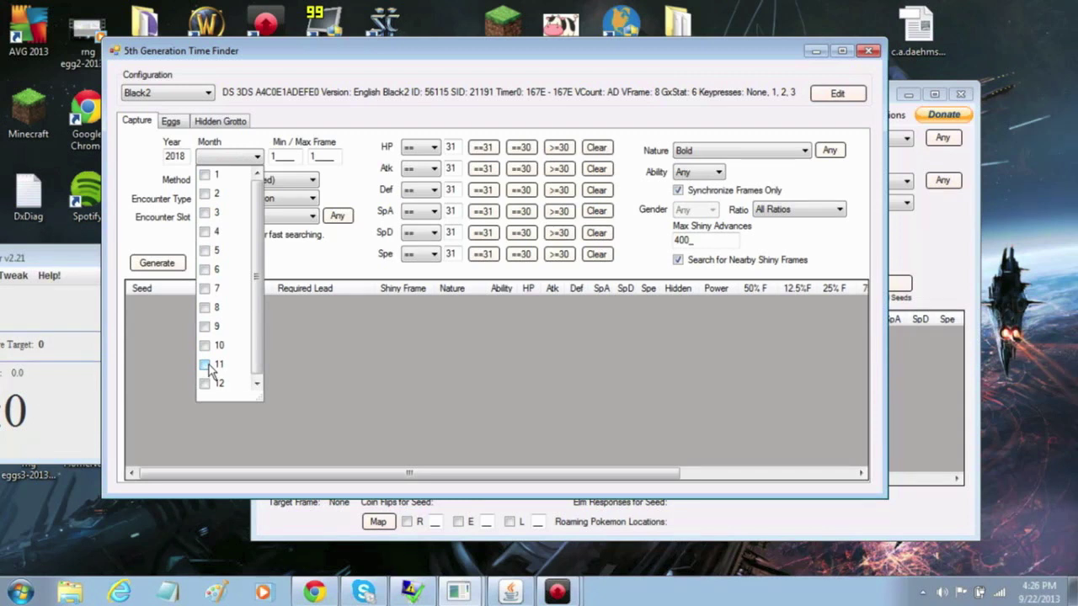
pyautogui.click(206, 367)
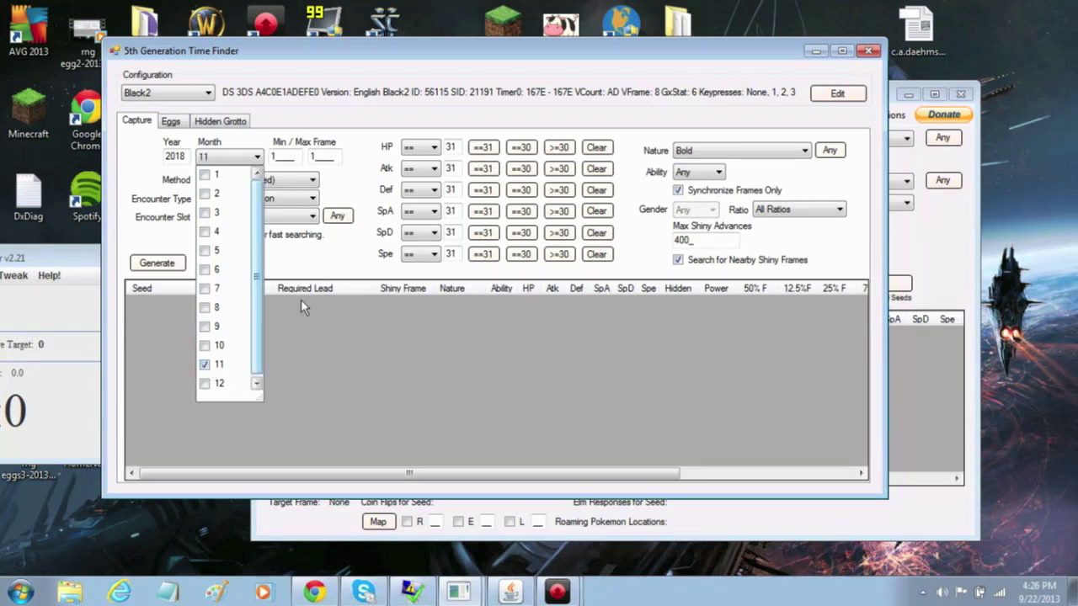
pyautogui.click(328, 264)
# Generate the capture search results and copy the resulting seed to the clipboard
pyautogui.click(157, 263)
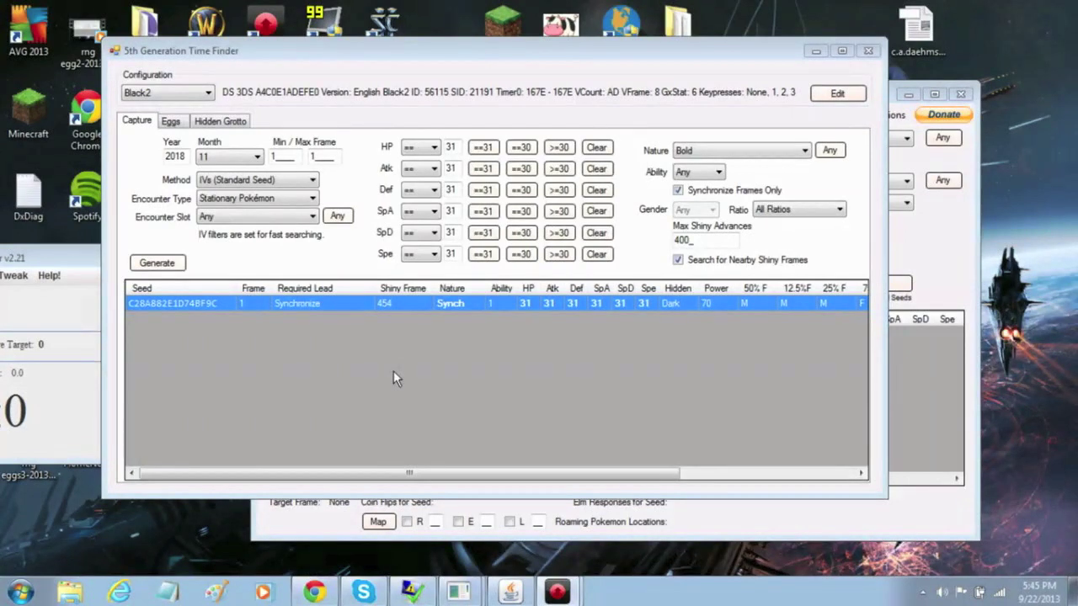
pyautogui.click(639, 122)
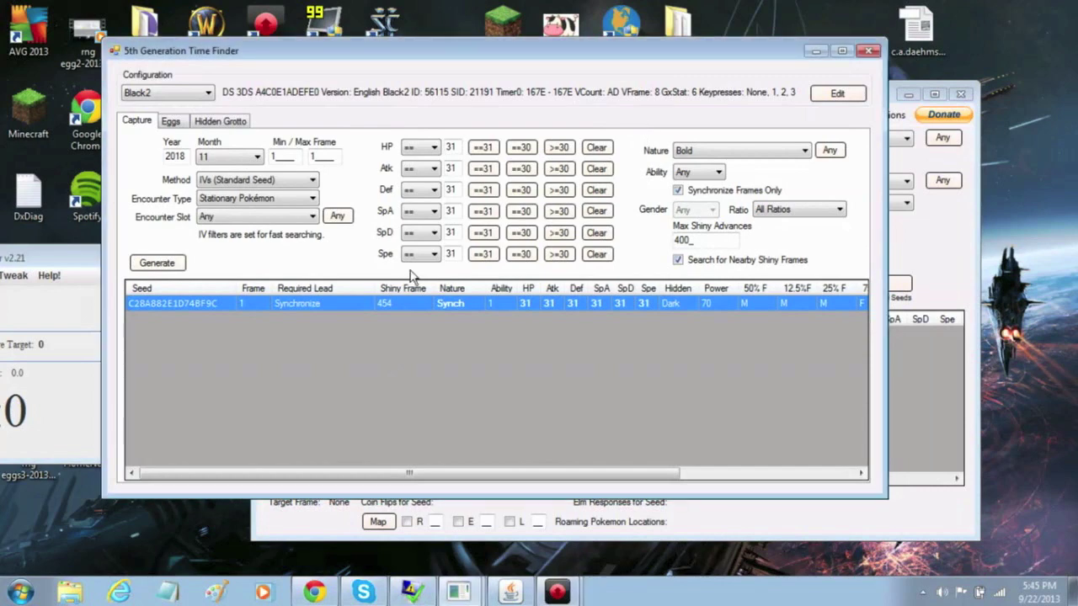
pyautogui.rightClick(339, 303)
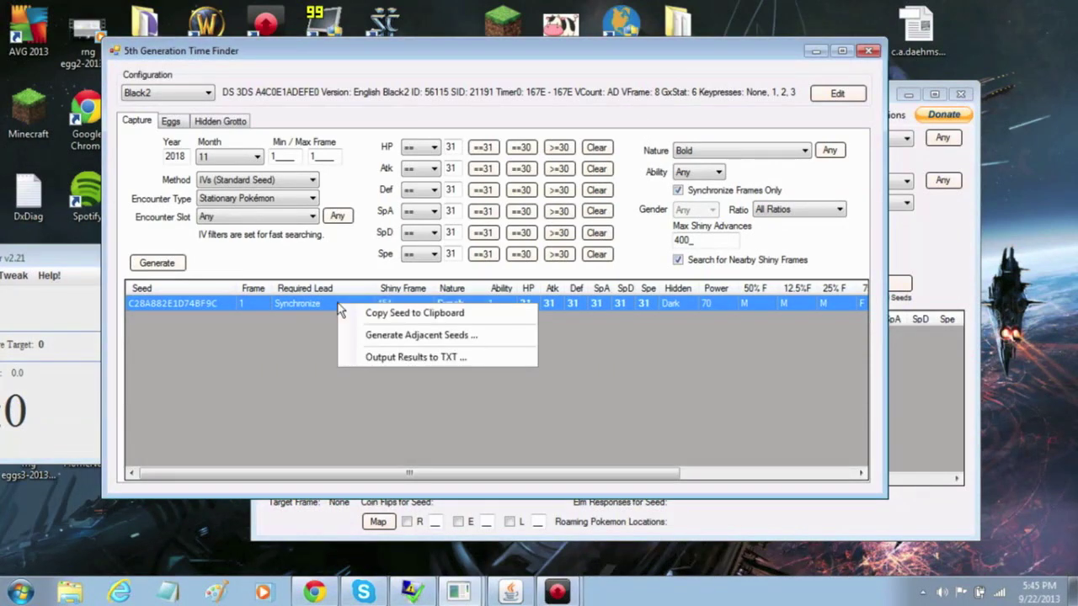
pyautogui.click(359, 312)
# Check the result's date and time, and move the Time Finder aside to bring the main RNG Reporter window forward
pyautogui.moveTo(468, 60); pyautogui.dragTo(697, 88)
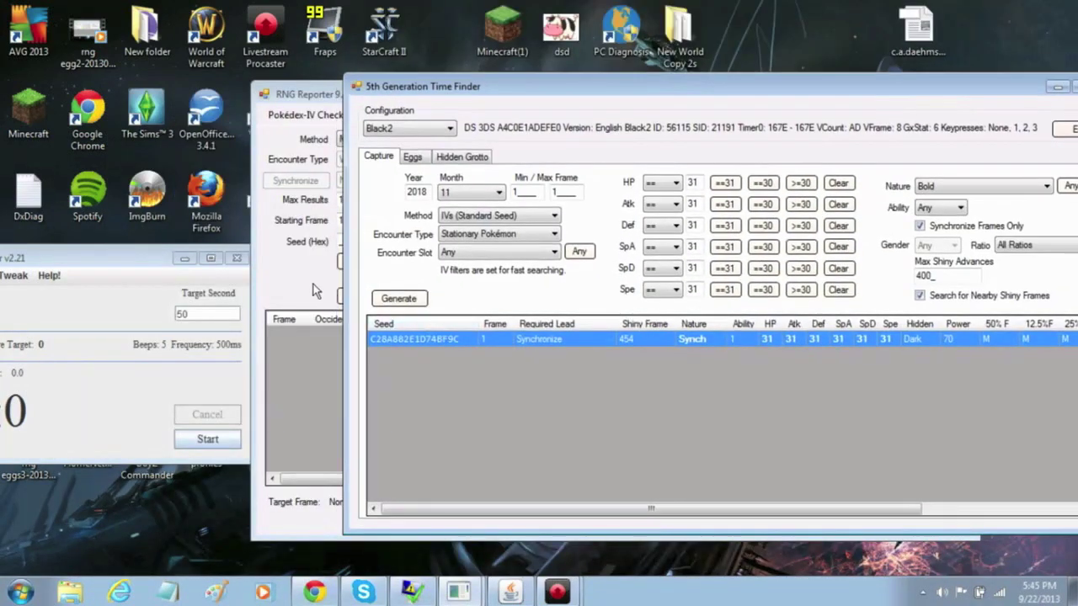
pyautogui.moveTo(606, 84); pyautogui.dragTo(515, 64)
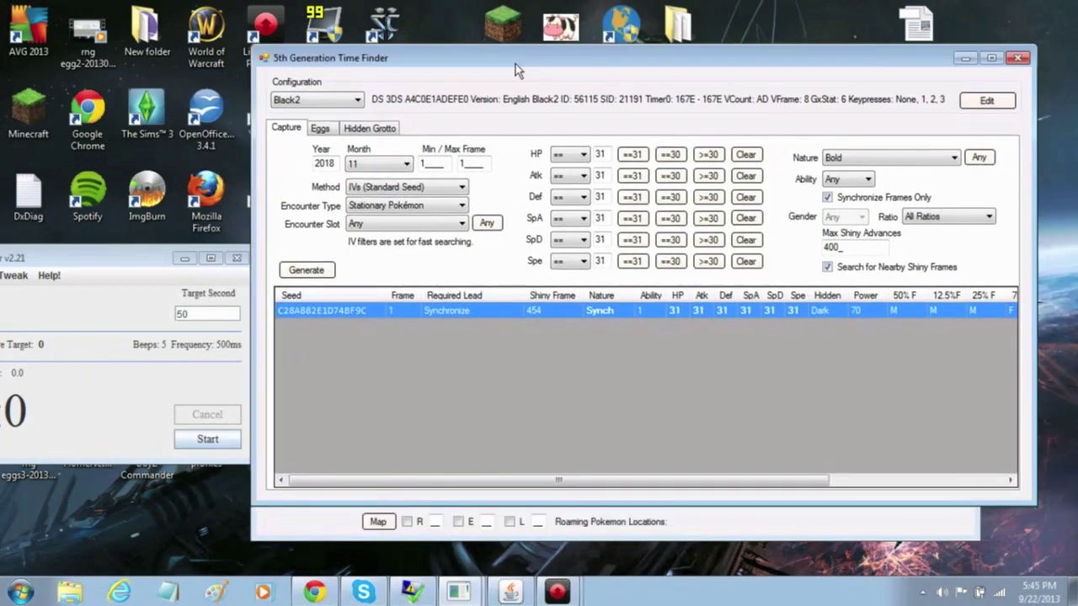
pyautogui.moveTo(592, 480); pyautogui.dragTo(678, 464)
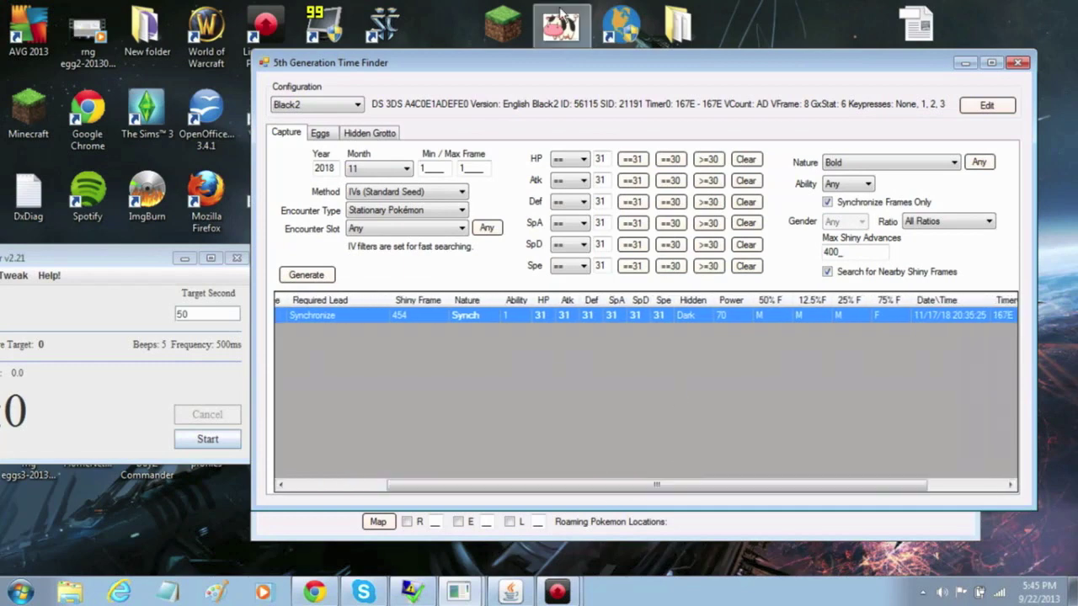
pyautogui.moveTo(542, 62); pyautogui.dragTo(667, 100)
pyautogui.click(307, 284)
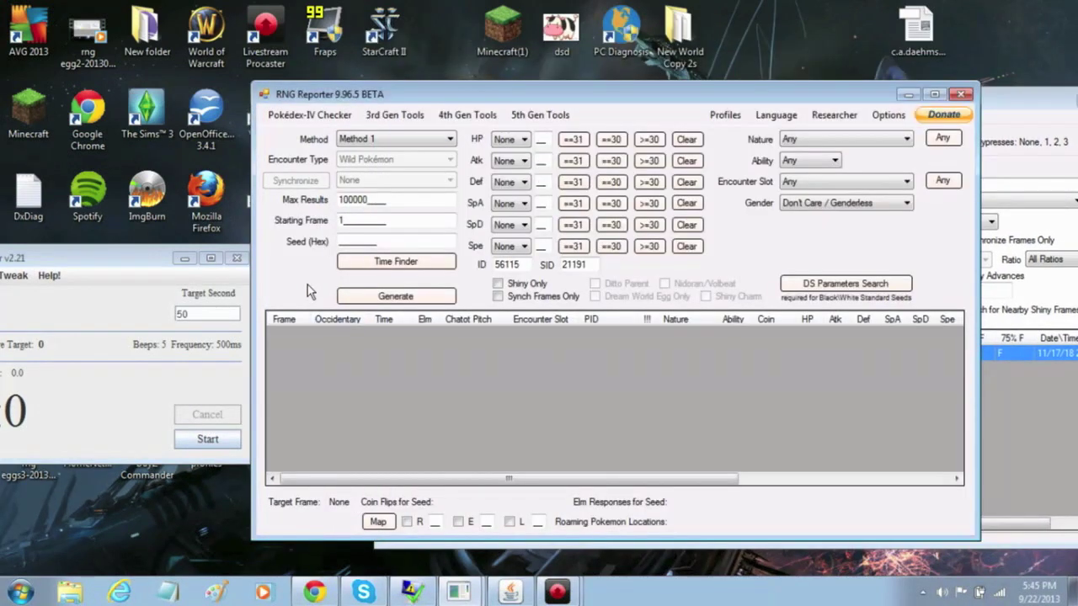
# Configure the main search with the Gen 5 PIDRNG method, the Stationary Pokémon encounter type and the copied seed C28A882E1D74BF9C
pyautogui.click(392, 140)
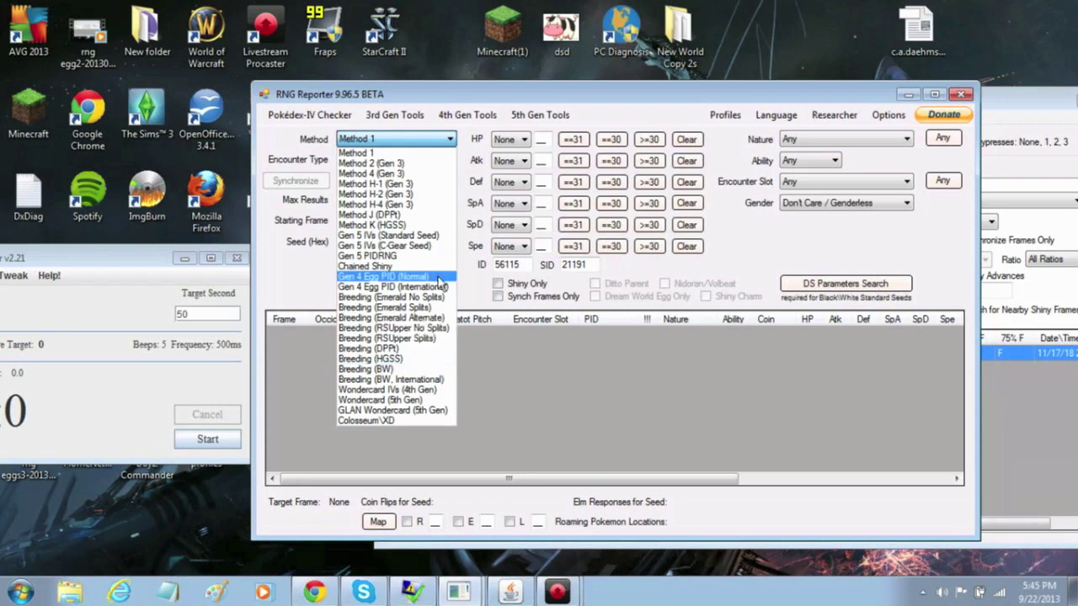
pyautogui.click(427, 256)
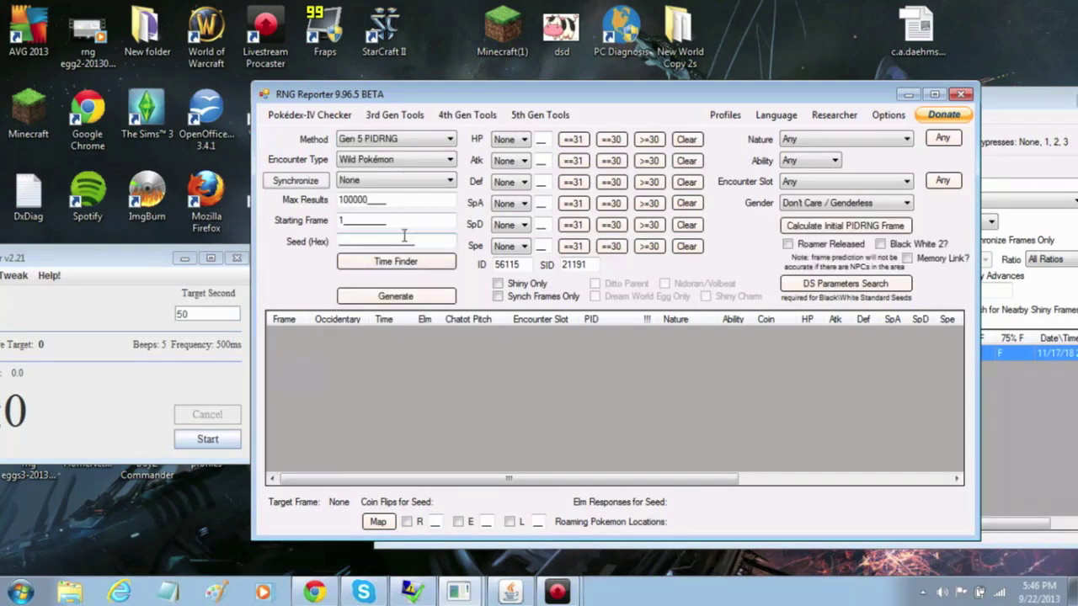
pyautogui.click(381, 162)
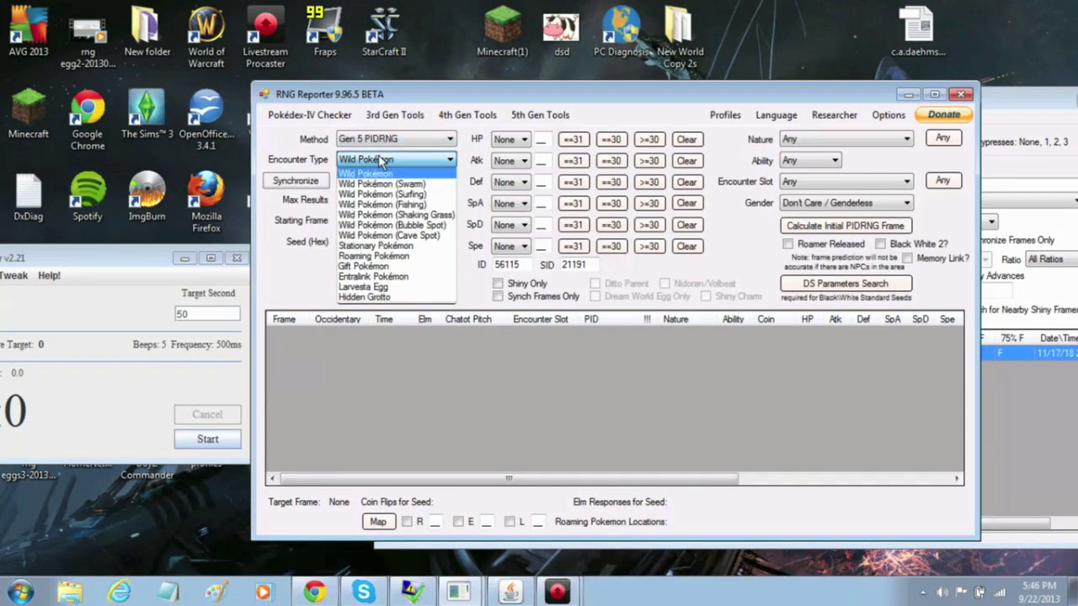
pyautogui.click(383, 246)
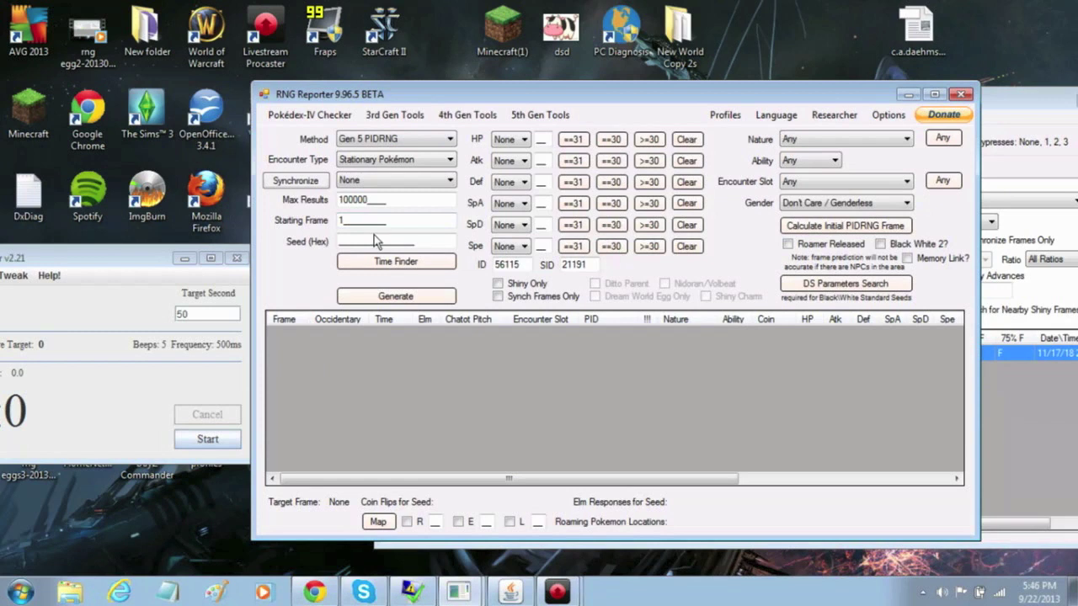
pyautogui.rightClick(376, 240)
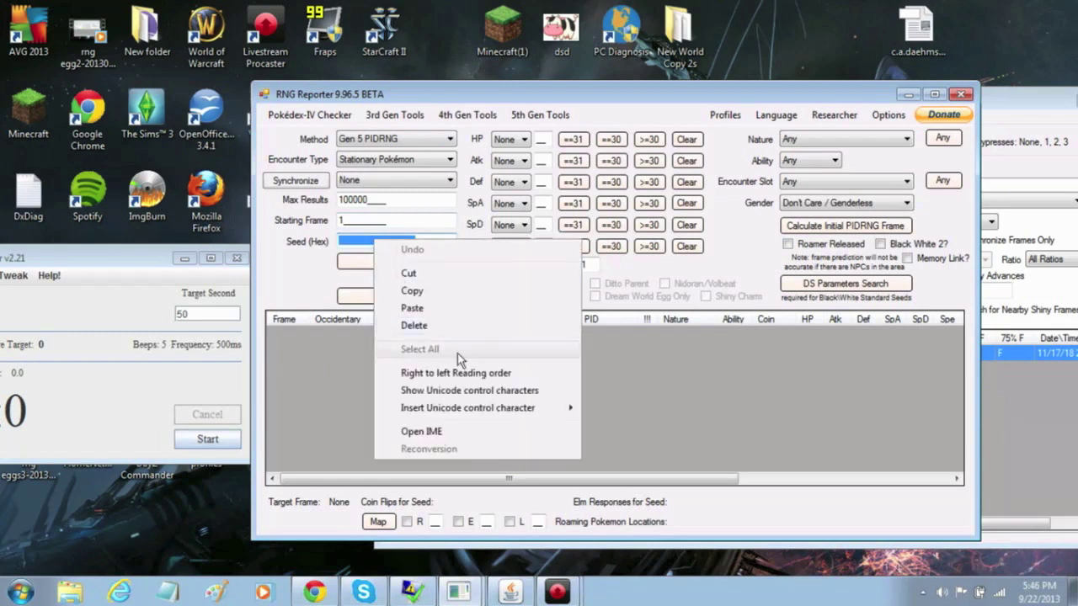
pyautogui.click(439, 310)
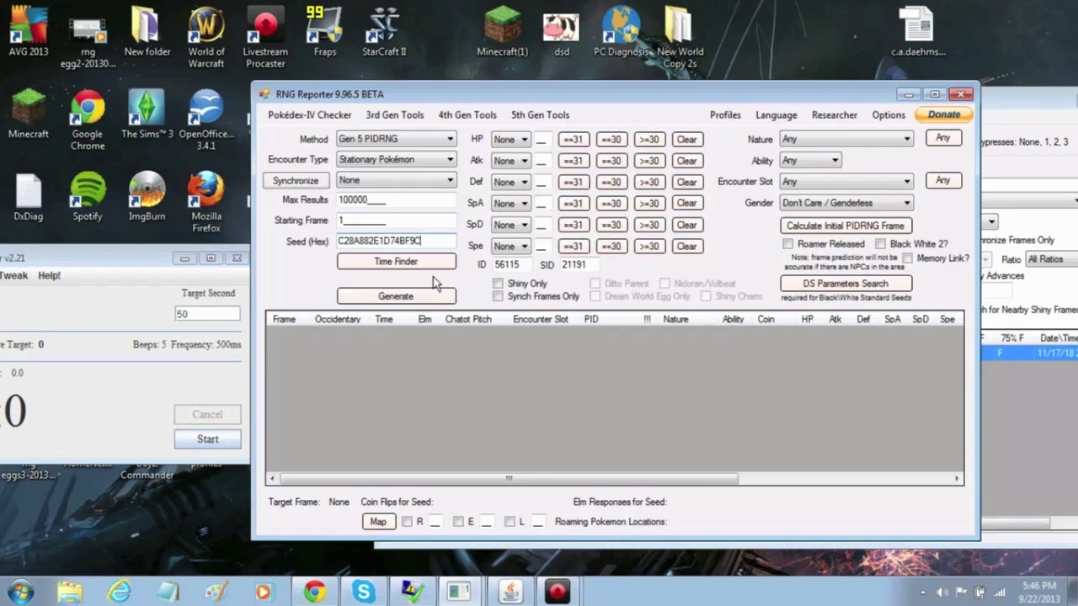
# Check the Time Finder result, set the starting frame to 50 and generate the PIDRNG frame list
pyautogui.click(427, 297)
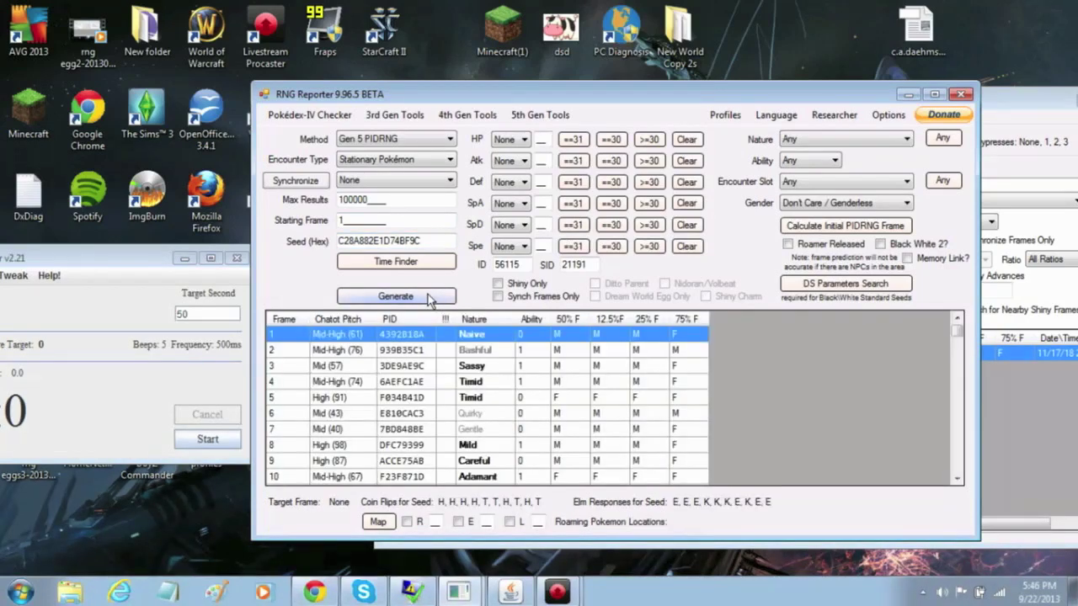
pyautogui.click(1010, 94)
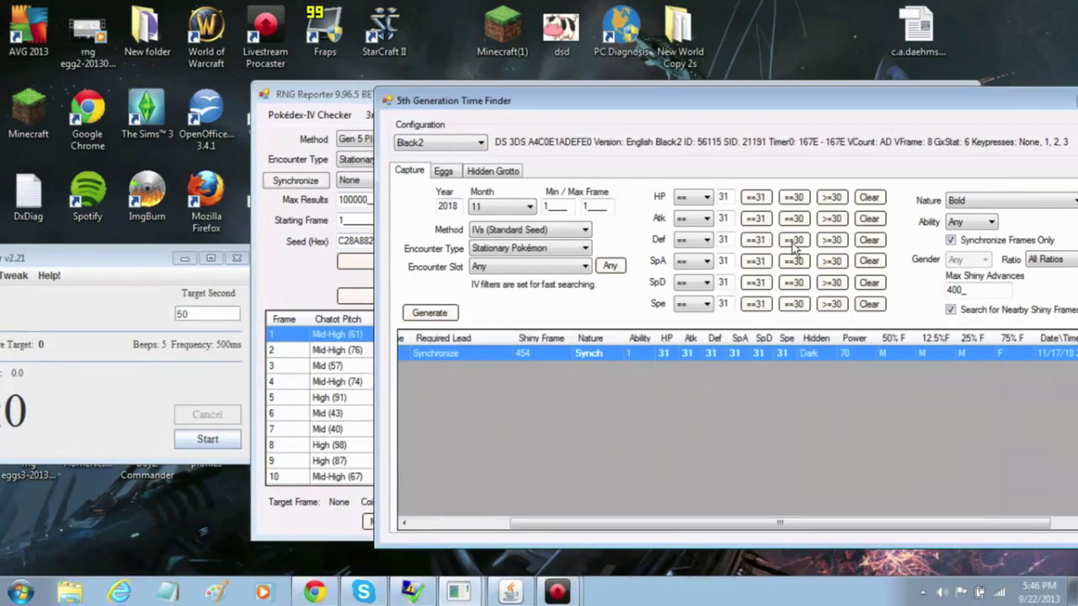
pyautogui.click(294, 266)
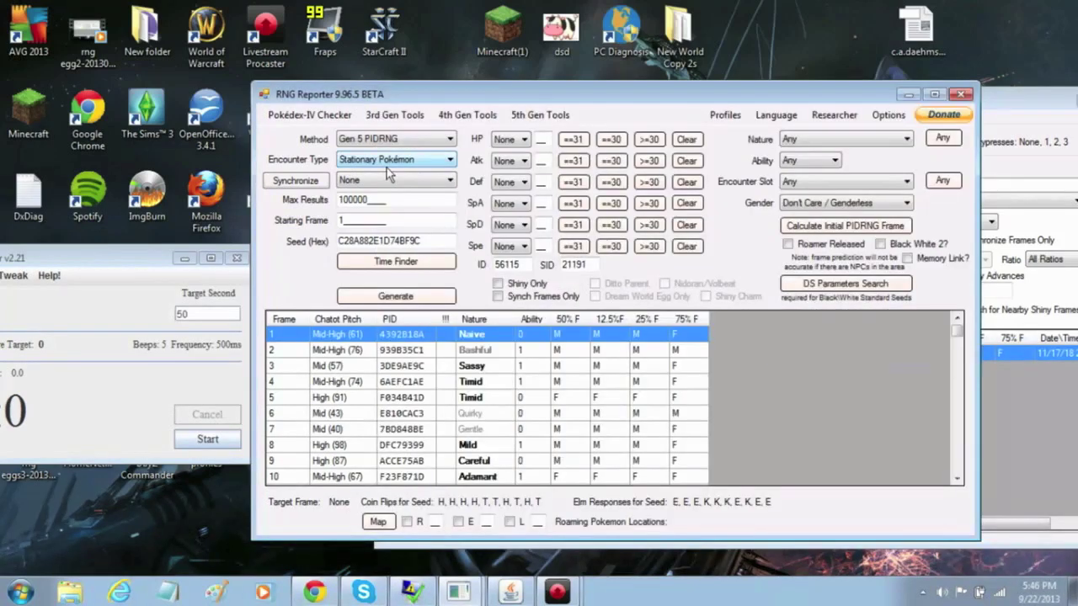
pyautogui.doubleClick(362, 220)
pyautogui.write('50')
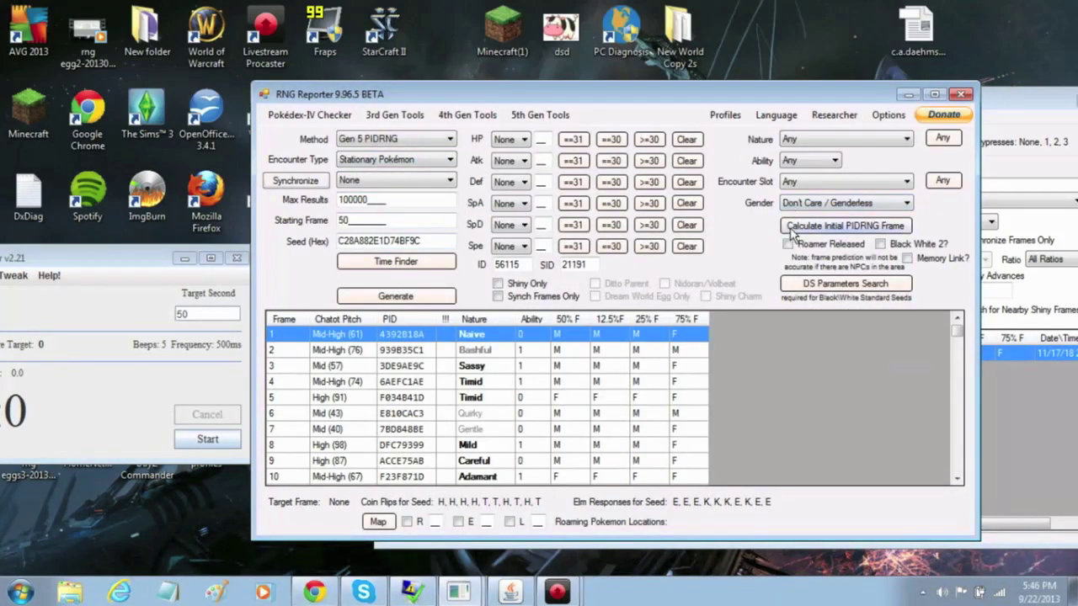
pyautogui.click(392, 294)
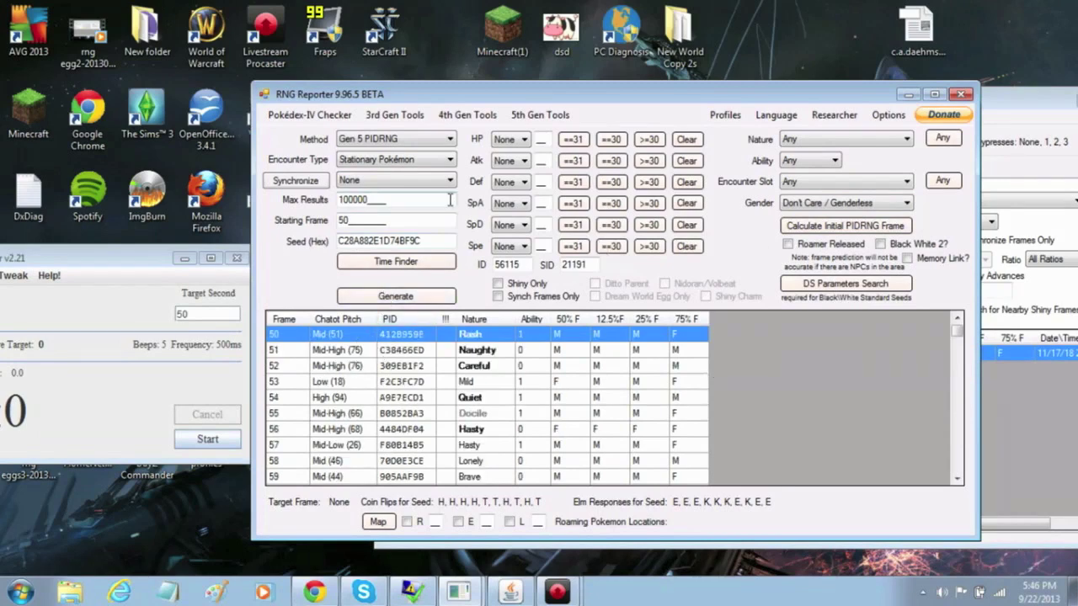
# Generate a shiny-only frame list to check the shiny frames, and regenerate the list without the filter
pyautogui.click(500, 287)
pyautogui.click(431, 298)
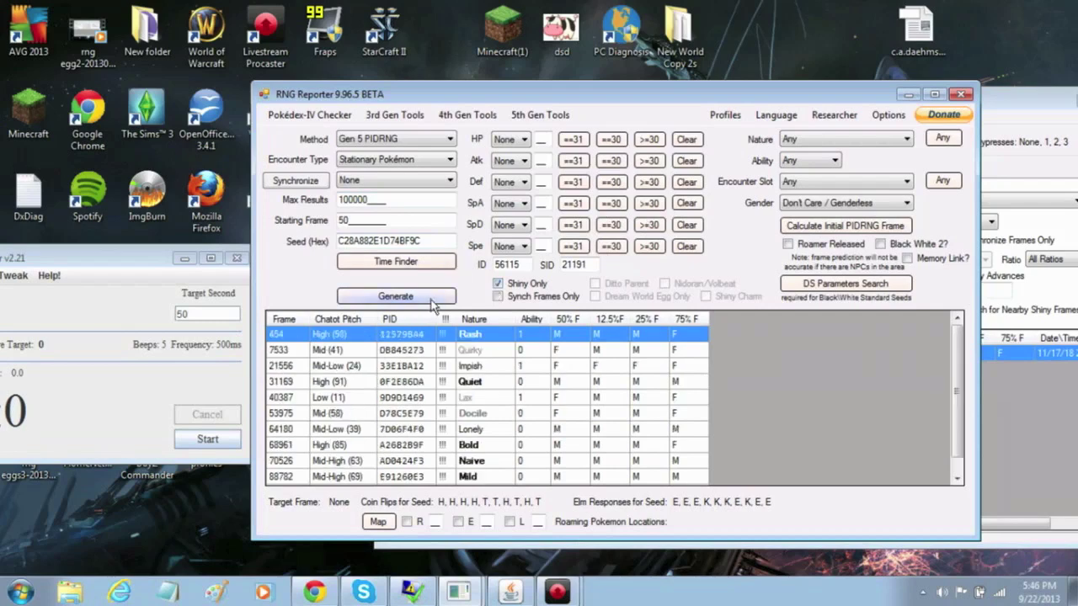
pyautogui.click(500, 285)
pyautogui.click(444, 295)
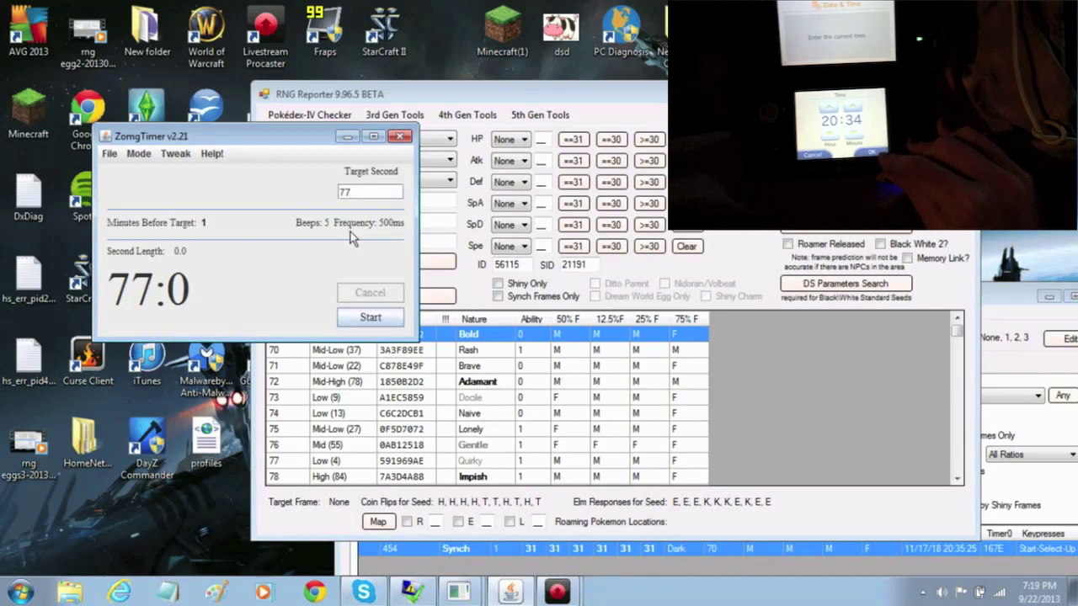
# Run the 77-second countdown in ZomgTimer, restarting it in sync with setting the console's clock
pyautogui.press('Return')
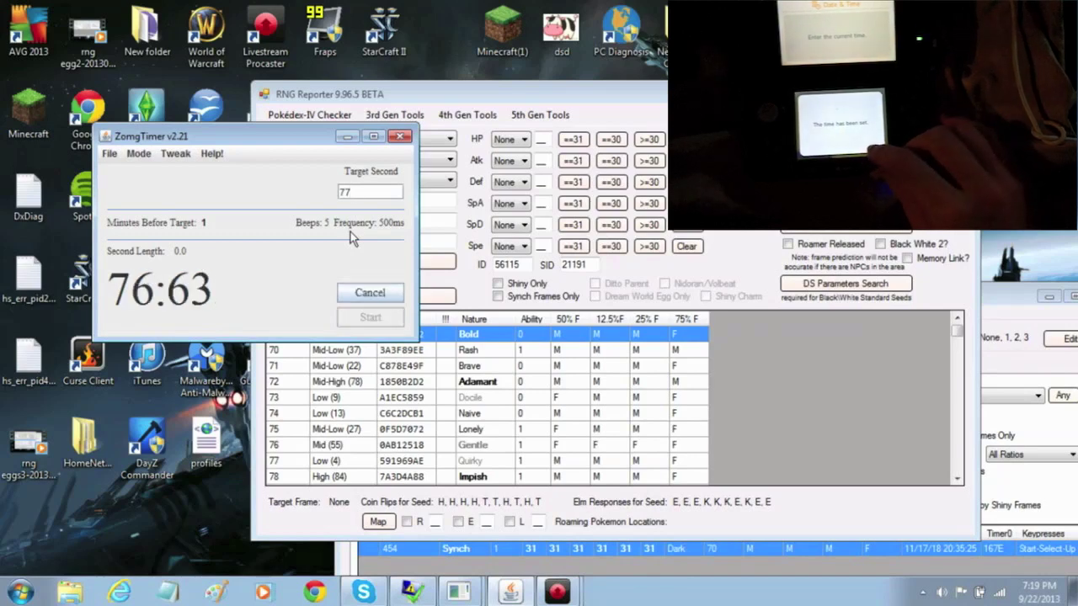
pyautogui.press('Return')
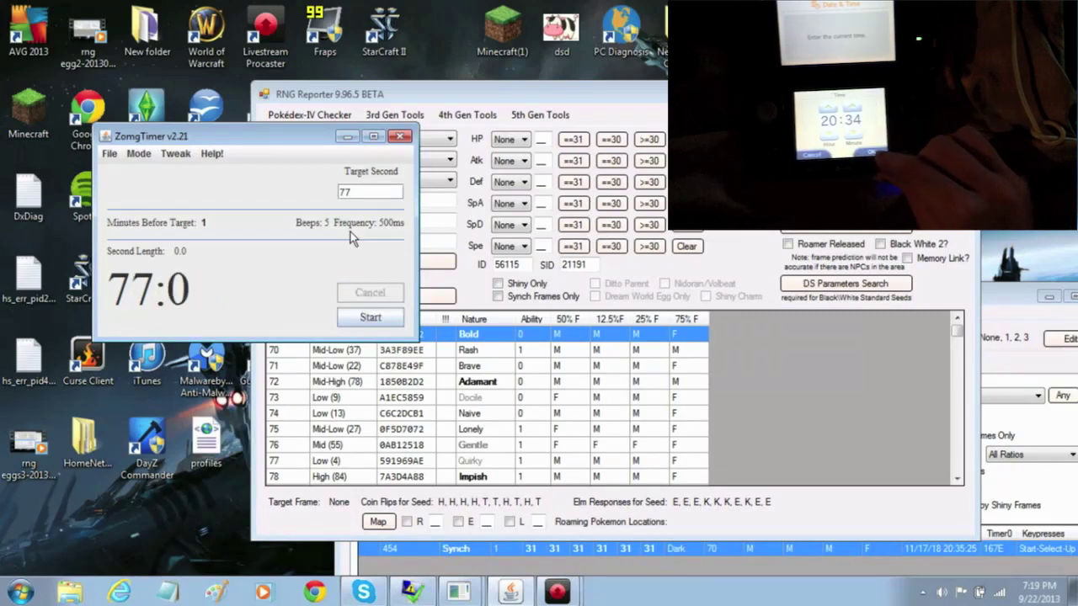
pyautogui.press('Return')
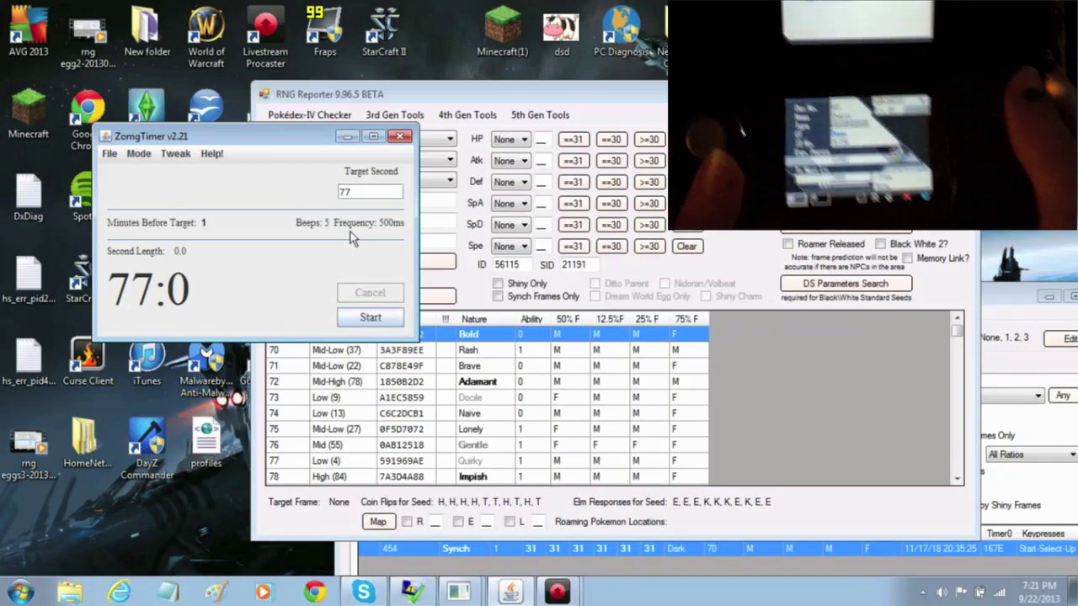
# Switch back to RNG Reporter and browse the frame list's Chatot pitches around frame 69 and back to frame 60
pyautogui.click(515, 98)
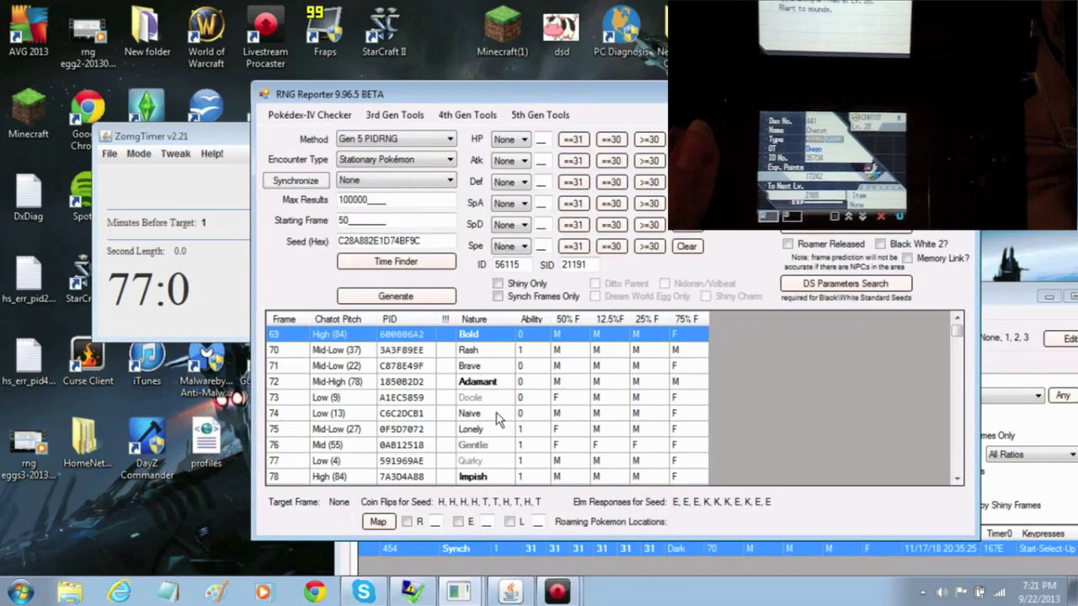
pyautogui.press('Down')
pyautogui.press('Down')
pyautogui.press('Down')
pyautogui.press('Down')
pyautogui.press('Down')
pyautogui.press('Down')
pyautogui.press('Down')
pyautogui.press('Down')
pyautogui.press('Down')
pyautogui.press('Down')
pyautogui.press('Down')
pyautogui.press('Up')
pyautogui.press('Up')
pyautogui.press('Up')
pyautogui.press('Up')
pyautogui.press('Up')
pyautogui.press('Up')
pyautogui.press('Up')
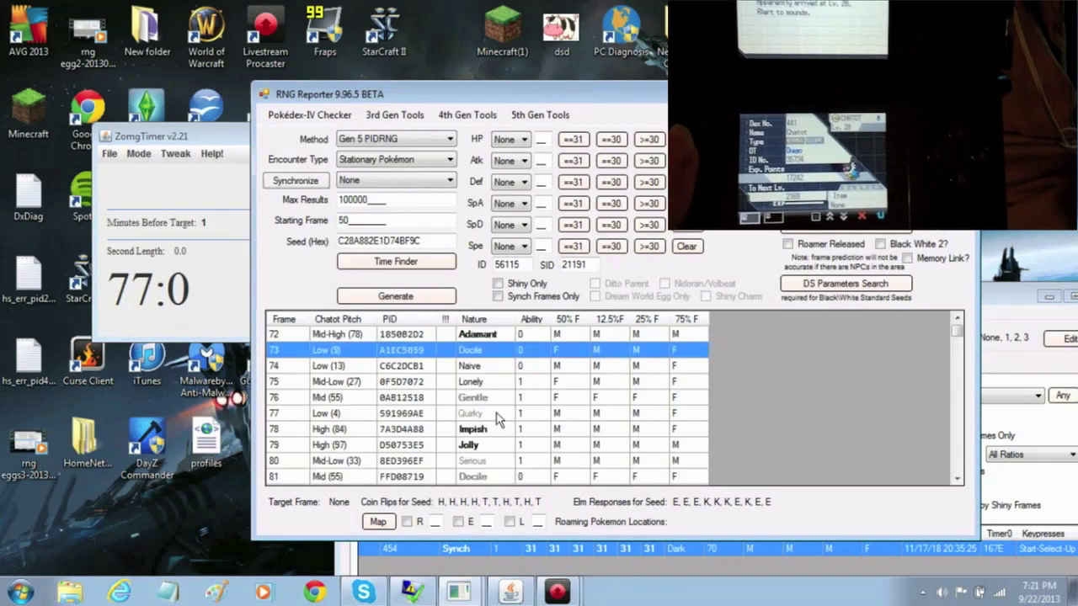
pyautogui.press('Up')
pyautogui.press('Up')
pyautogui.press('Up')
pyautogui.press('Up')
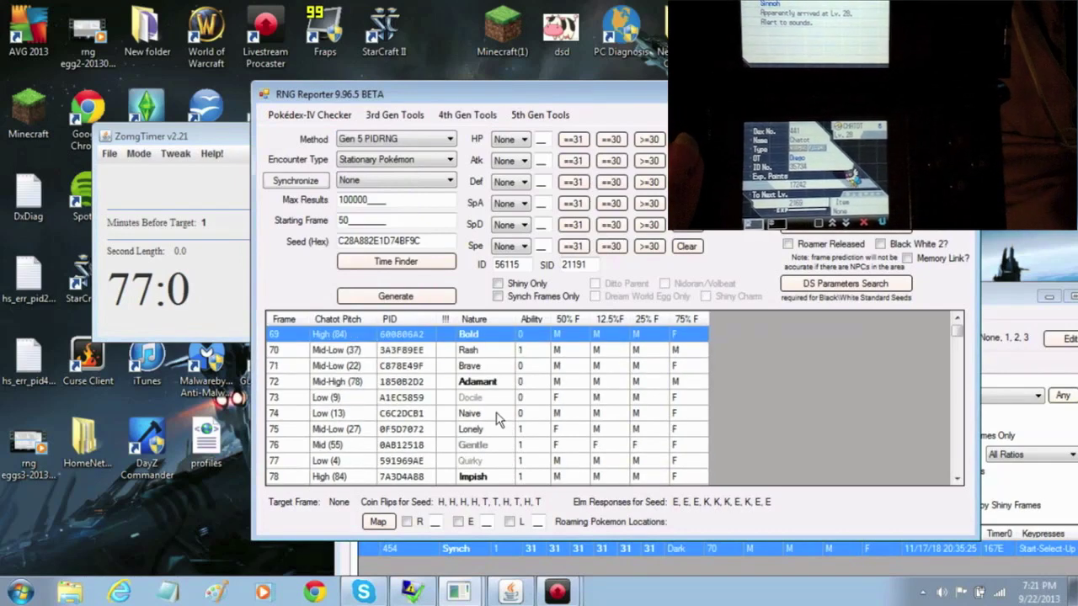
pyautogui.press('Up')
pyautogui.press('Up')
pyautogui.press('Up')
pyautogui.press('Up')
pyautogui.press('Up')
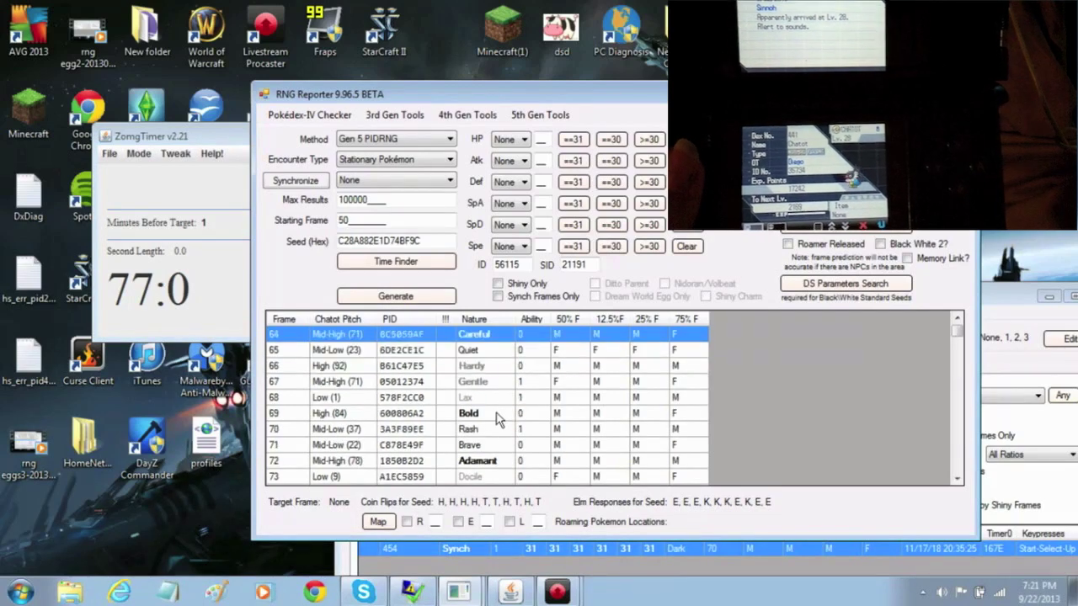
pyautogui.press('Up')
pyautogui.press('Up')
pyautogui.press('Up')
pyautogui.press('Up')
# Examine the Chatot pitches frame by frame from frame 60 to frame 85
pyautogui.press('Down')
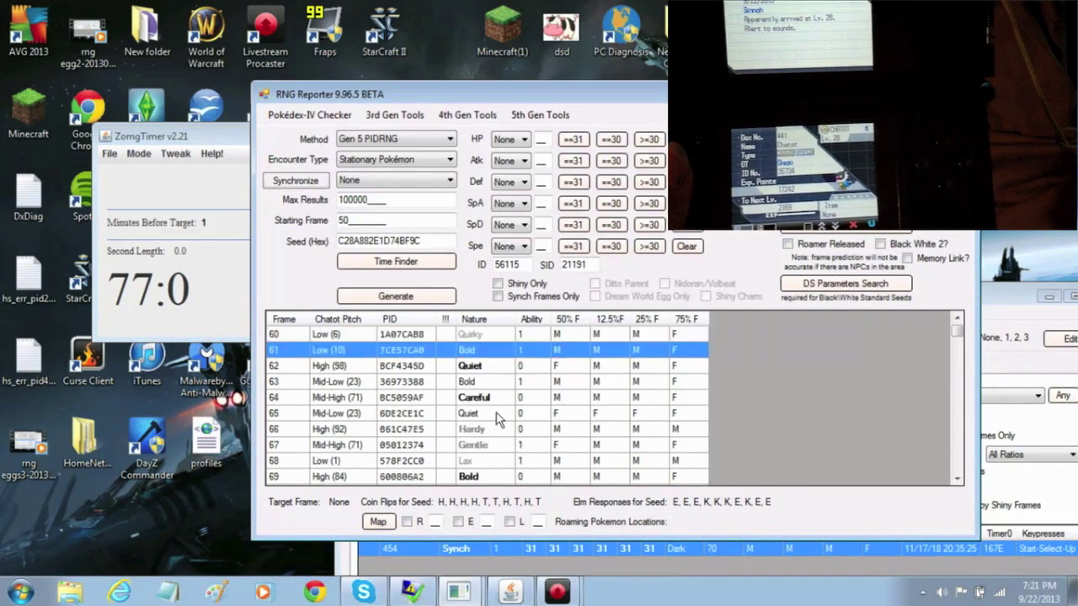
pyautogui.press('Down')
pyautogui.press('Down')
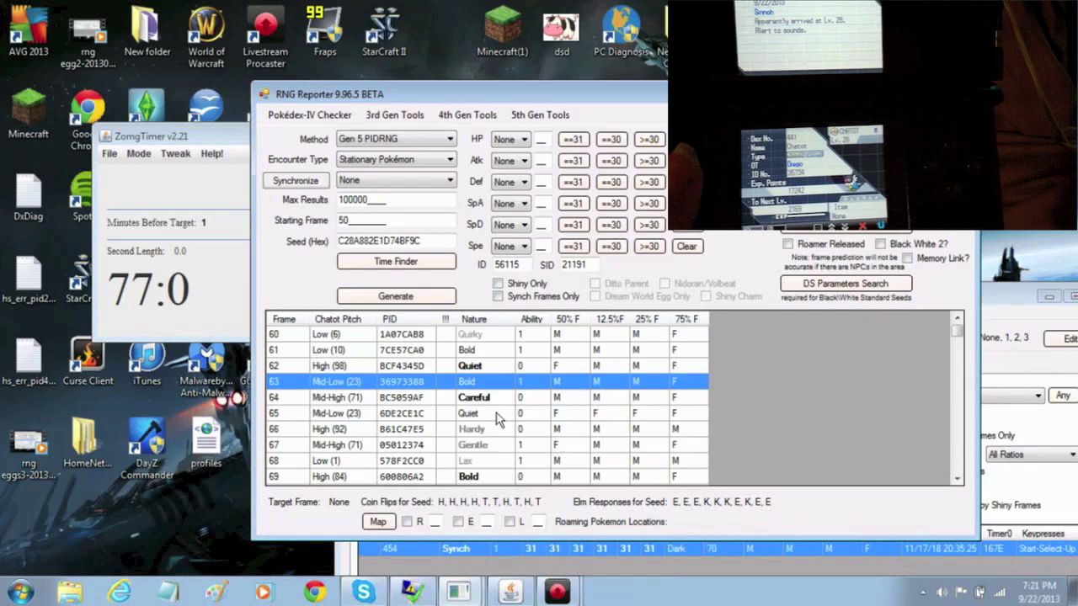
pyautogui.press('Down')
pyautogui.press('Down')
pyautogui.press('Down')
pyautogui.press('Down')
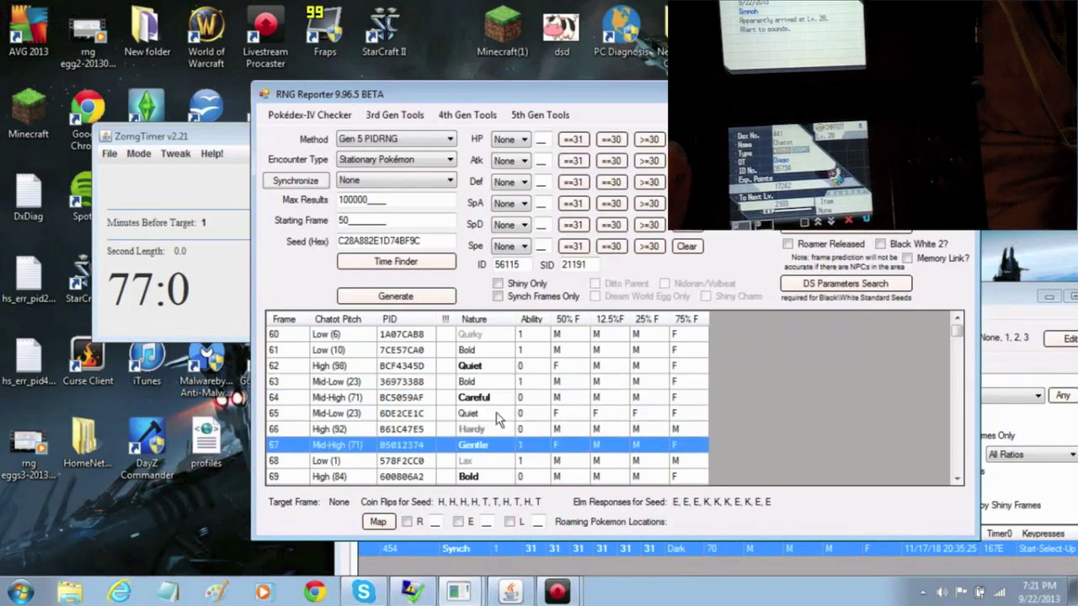
pyautogui.press('Down')
pyautogui.press('Down')
pyautogui.press('Down')
pyautogui.press('Down')
pyautogui.press('Down')
pyautogui.press('Down')
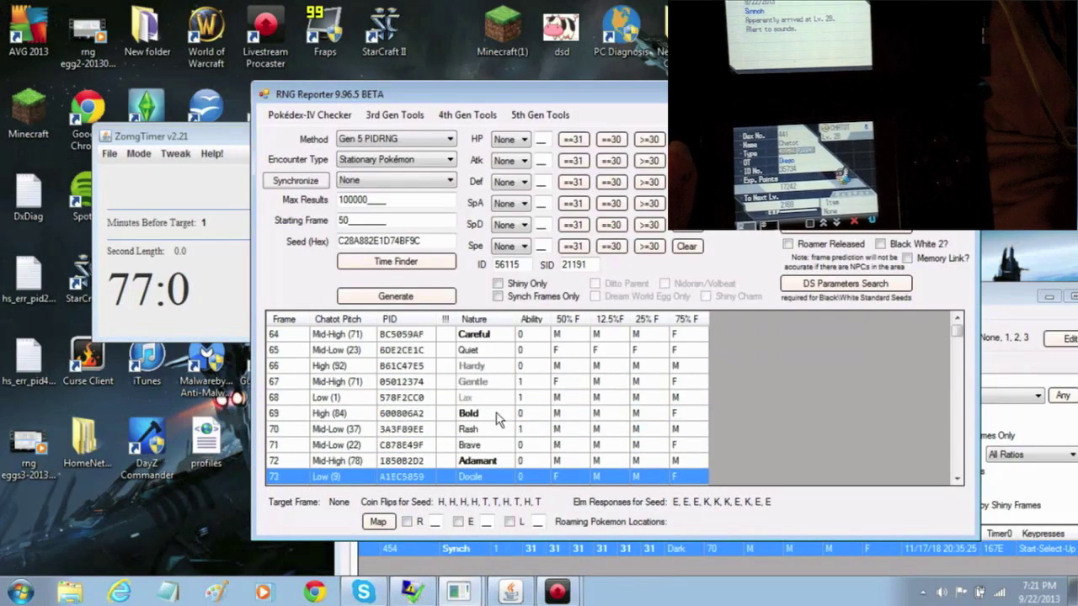
pyautogui.press('Down')
pyautogui.press('Down')
pyautogui.press('Down')
pyautogui.press('Down')
pyautogui.press('Down')
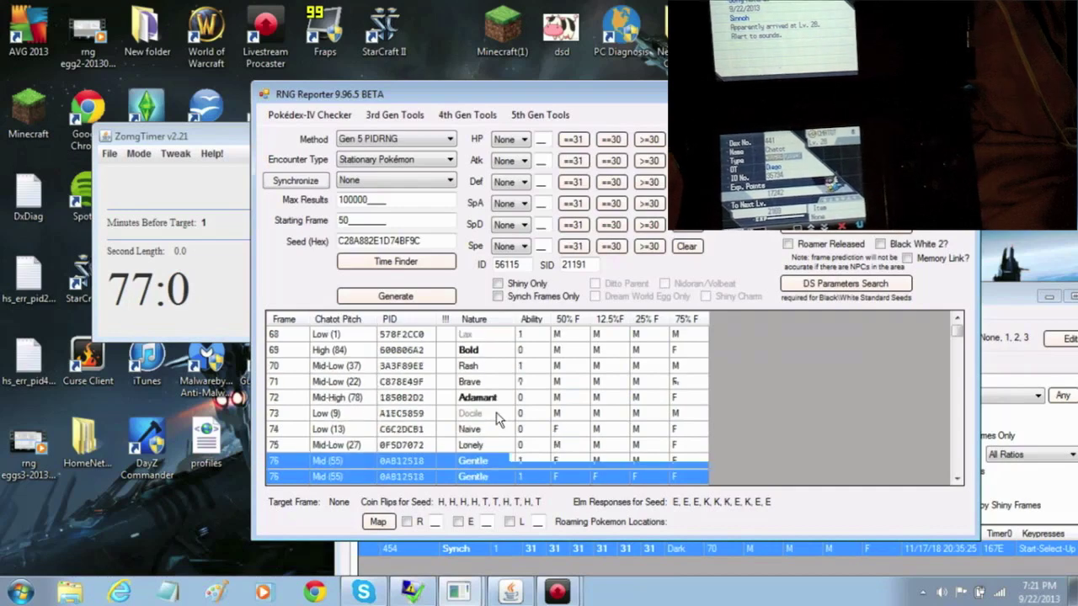
pyautogui.press('Down')
pyautogui.press('Down')
pyautogui.press('Down')
pyautogui.press('Down')
pyautogui.press('Down')
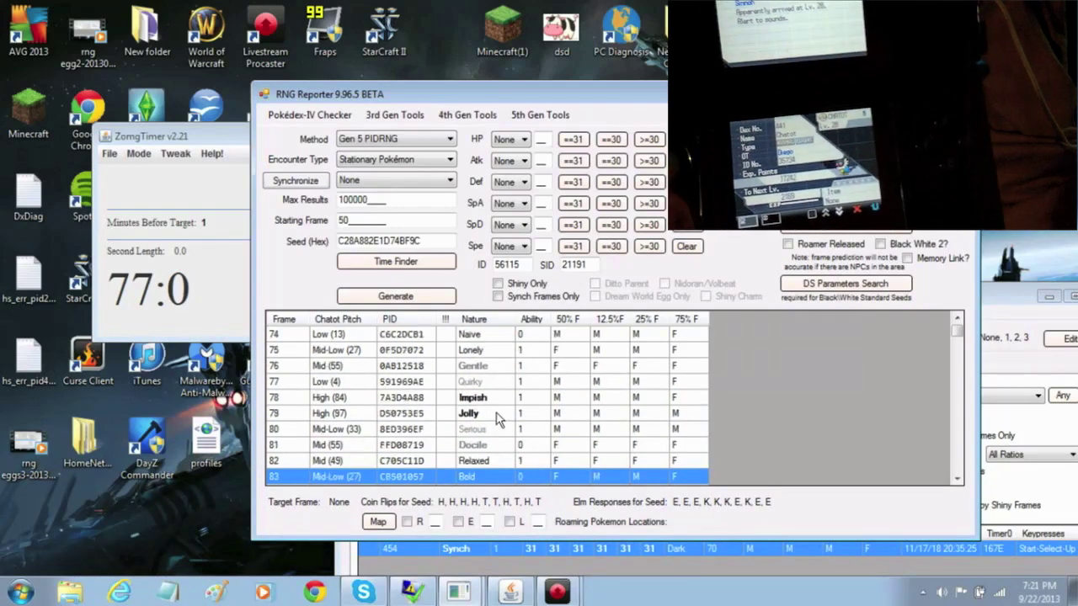
pyautogui.press('Down')
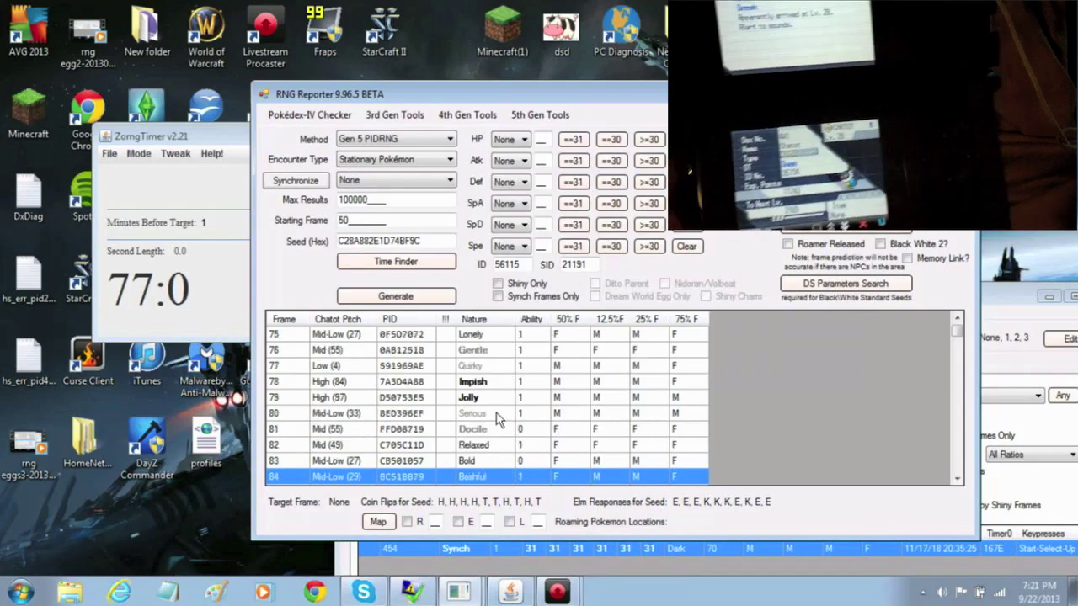
pyautogui.press('Down')
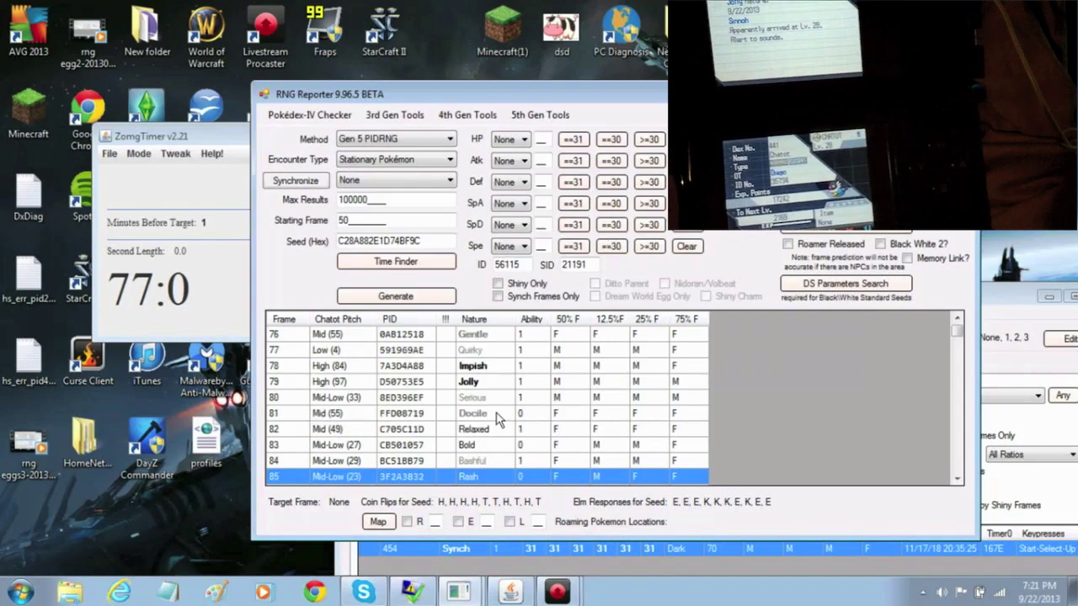
# Return to the start of the list at frame 50 and follow the Chatot pitches frame by frame to frame 84
pyautogui.press('Up')
pyautogui.press('Up')
pyautogui.press('Up')
pyautogui.press('Up')
pyautogui.press('Up')
pyautogui.press('Up')
pyautogui.press('Up')
pyautogui.press('Up')
pyautogui.press('Up')
pyautogui.press('Up')
pyautogui.press('Up')
pyautogui.press('Up')
pyautogui.press('Up')
pyautogui.press('Up')
pyautogui.press('Up')
pyautogui.press('Up')
pyautogui.press('Up')
pyautogui.press('Up')
pyautogui.press('Up')
pyautogui.press('Up')
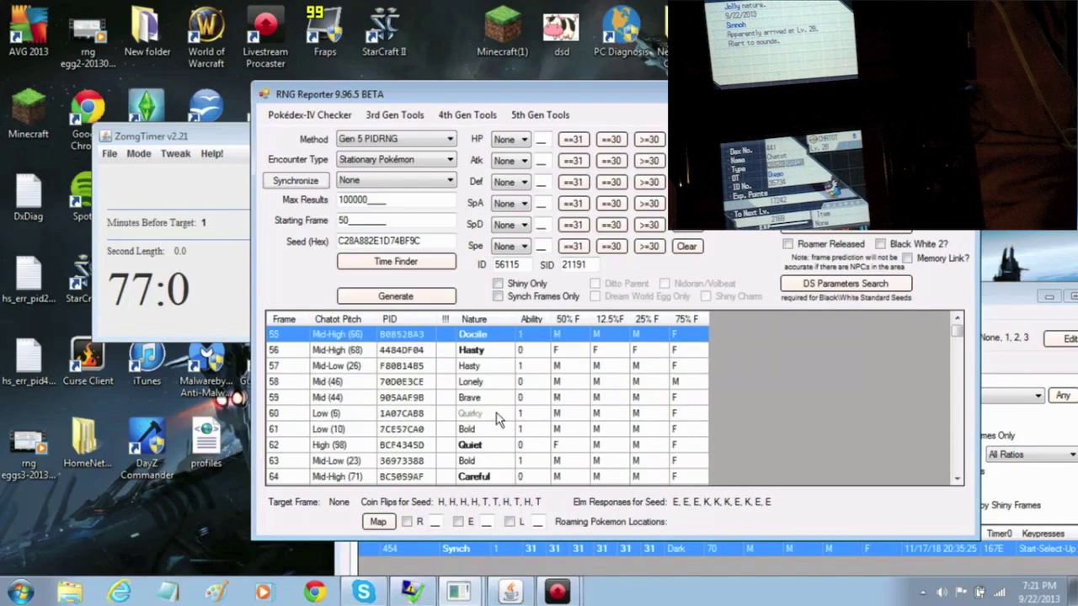
pyautogui.press('Up')
pyautogui.press('Up')
pyautogui.press('Up')
pyautogui.press('Up')
pyautogui.press('Up')
pyautogui.press('Down')
pyautogui.press('Down')
pyautogui.press('Down')
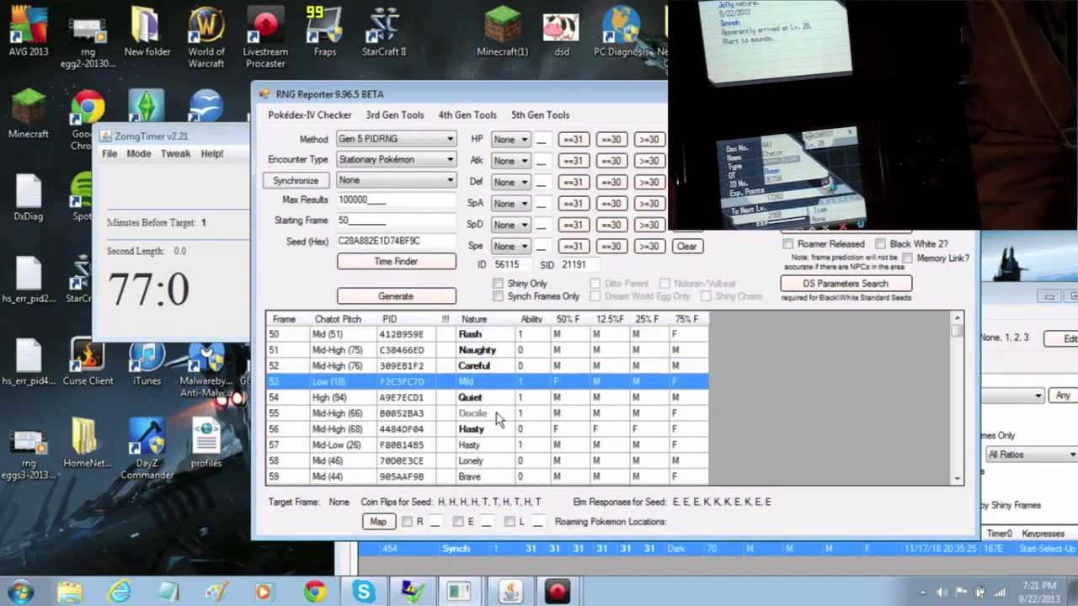
pyautogui.press('Down')
pyautogui.press('Down')
pyautogui.press('Down')
pyautogui.press('Down')
pyautogui.press('Down')
pyautogui.press('Down')
pyautogui.press('Down')
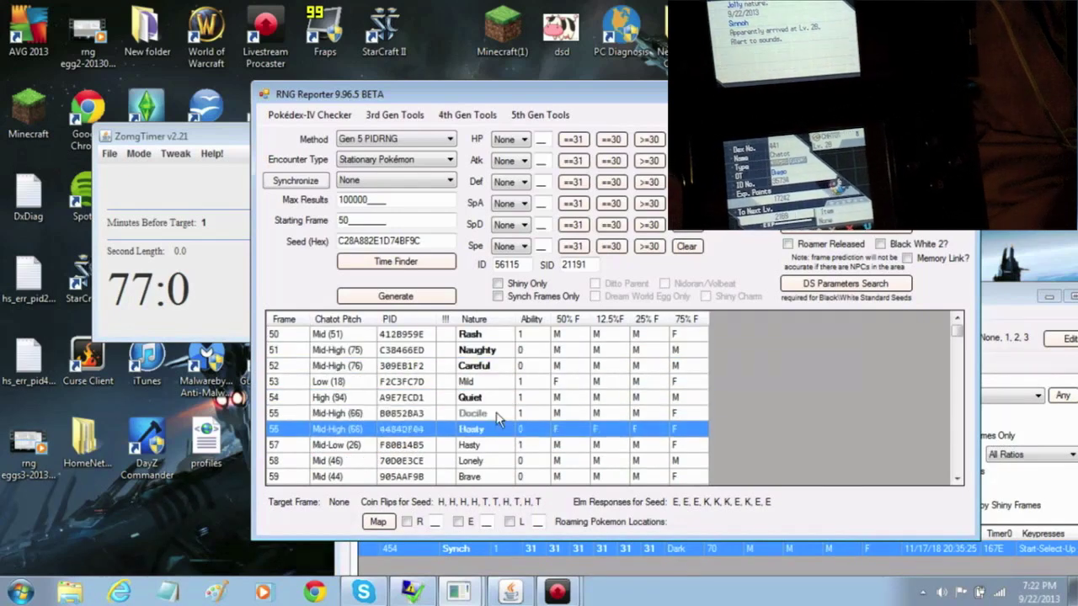
pyautogui.press('Down')
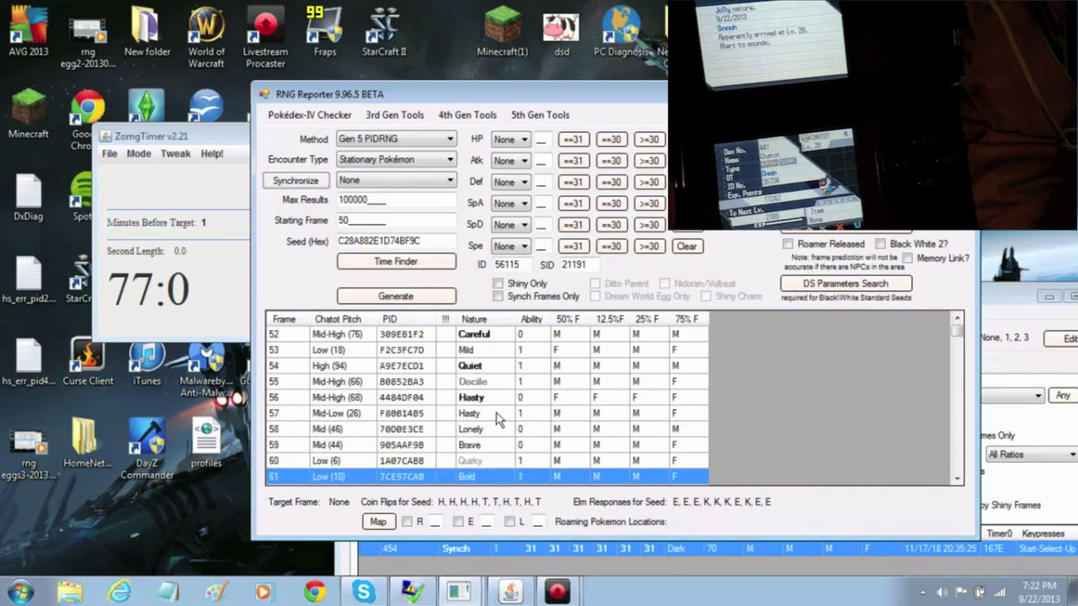
pyautogui.press('Down')
pyautogui.press('Down')
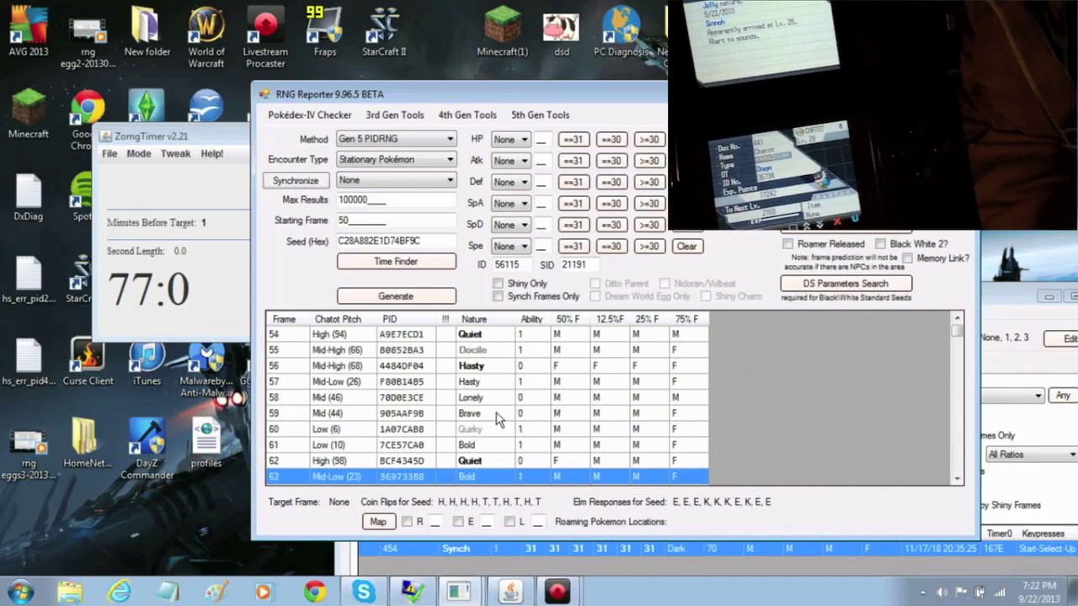
pyautogui.press('Down')
pyautogui.press('Down')
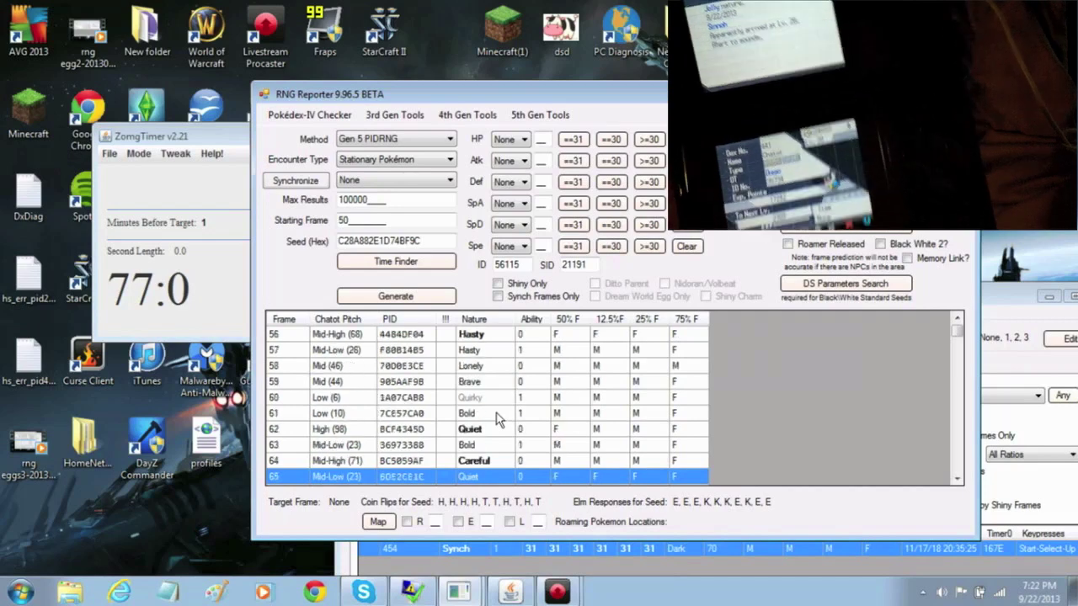
pyautogui.press('Down')
pyautogui.press('Down')
pyautogui.press('Down')
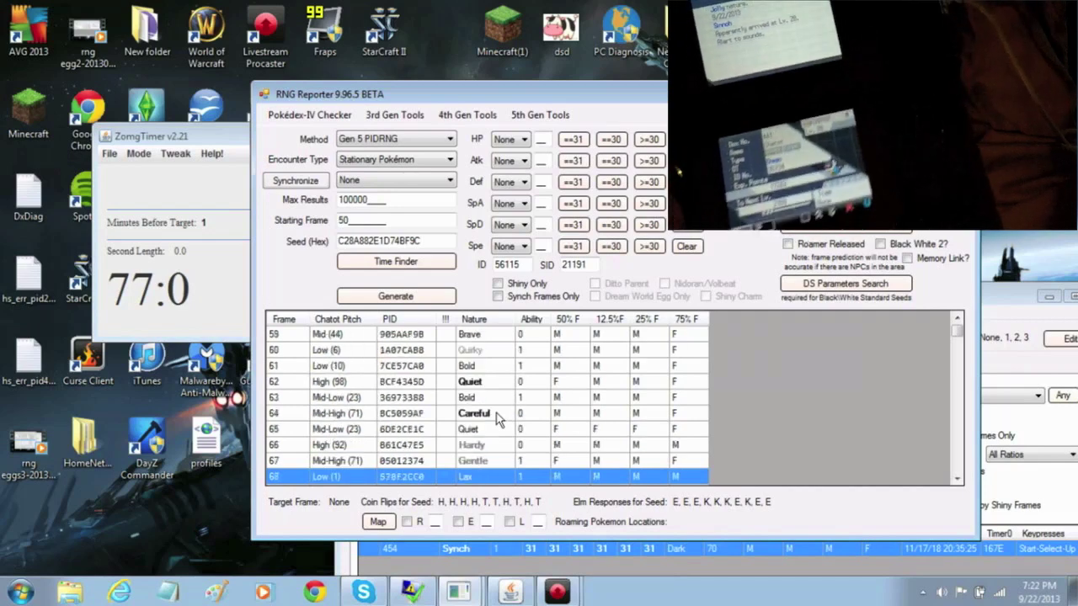
pyautogui.press('Down')
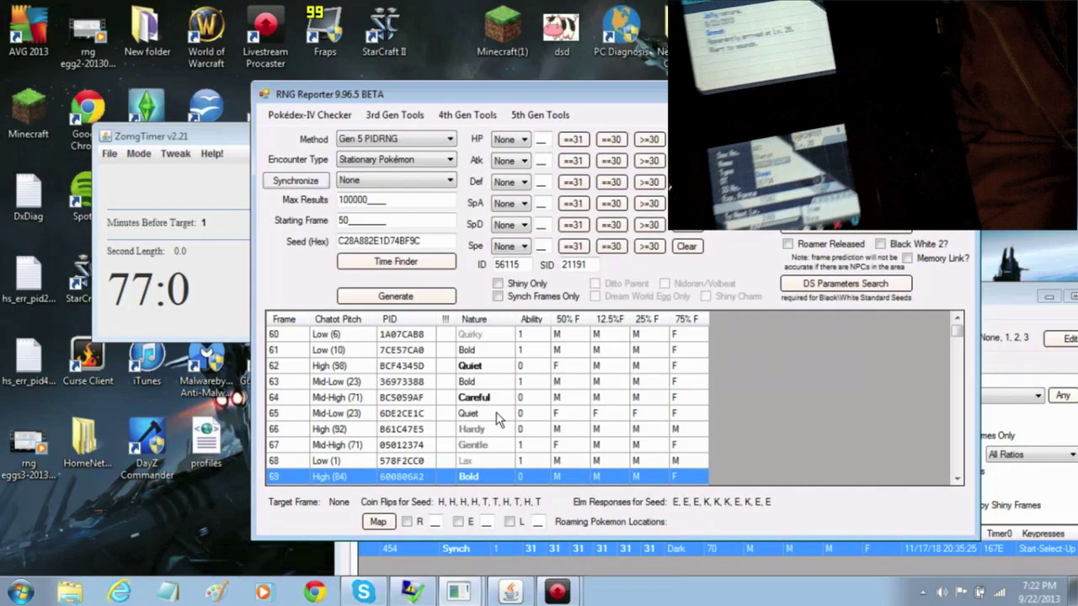
pyautogui.press('Down')
pyautogui.press('Down')
pyautogui.press('Down')
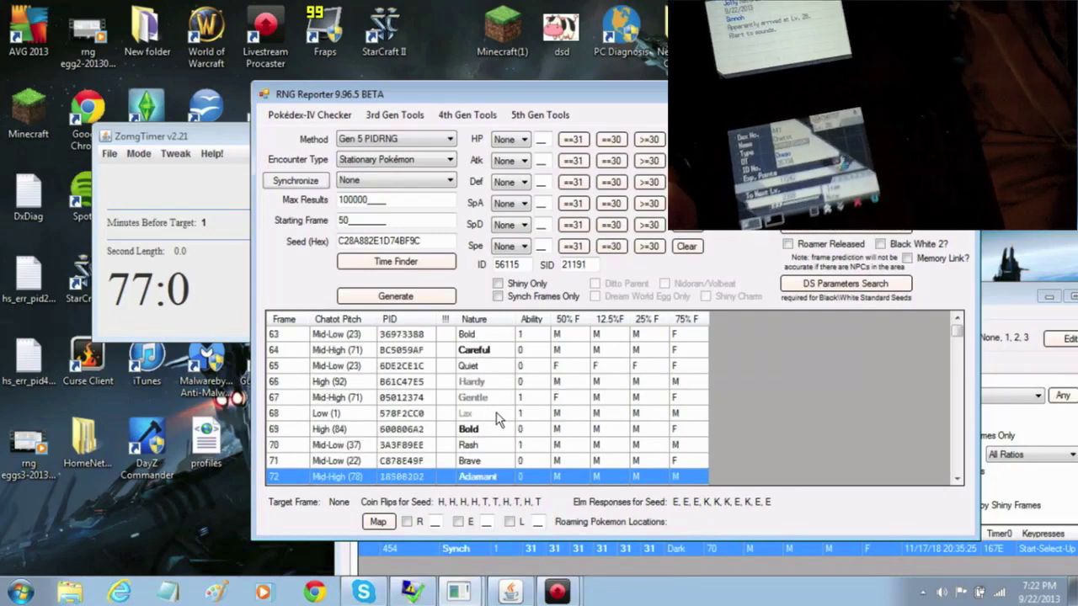
pyautogui.press('Down')
pyautogui.press('Down')
pyautogui.press('Down')
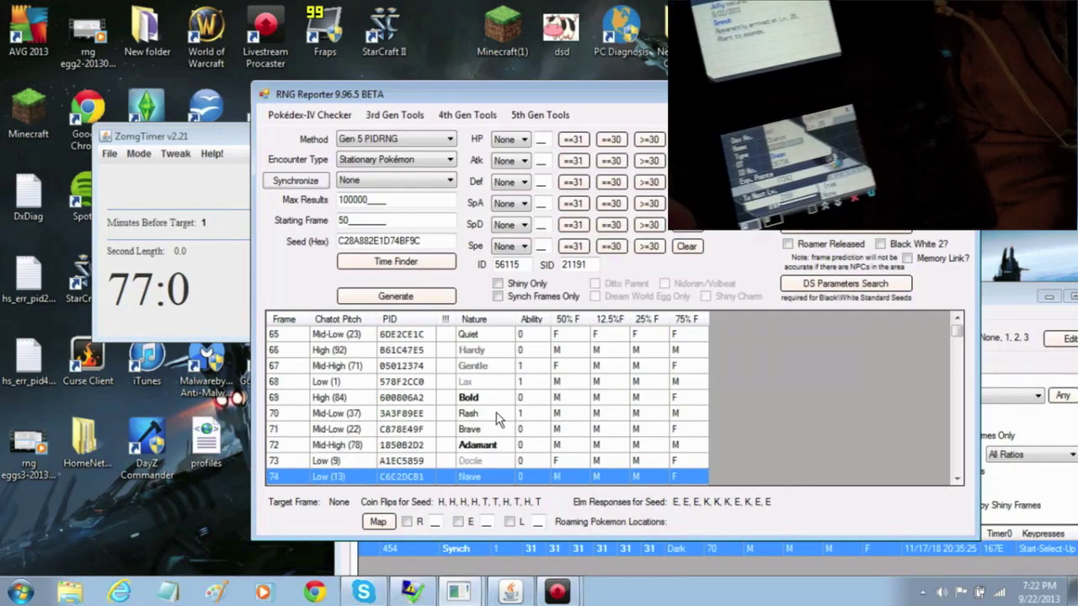
pyautogui.press('Down')
pyautogui.press('Down')
pyautogui.press('Down')
pyautogui.press('Down')
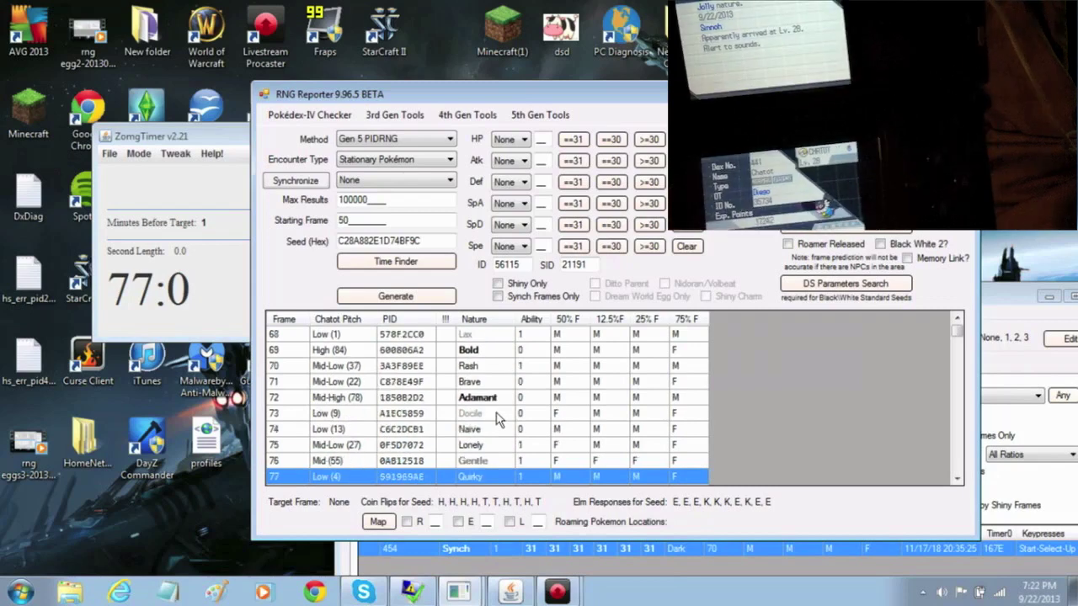
pyautogui.press('Down')
pyautogui.press('Down')
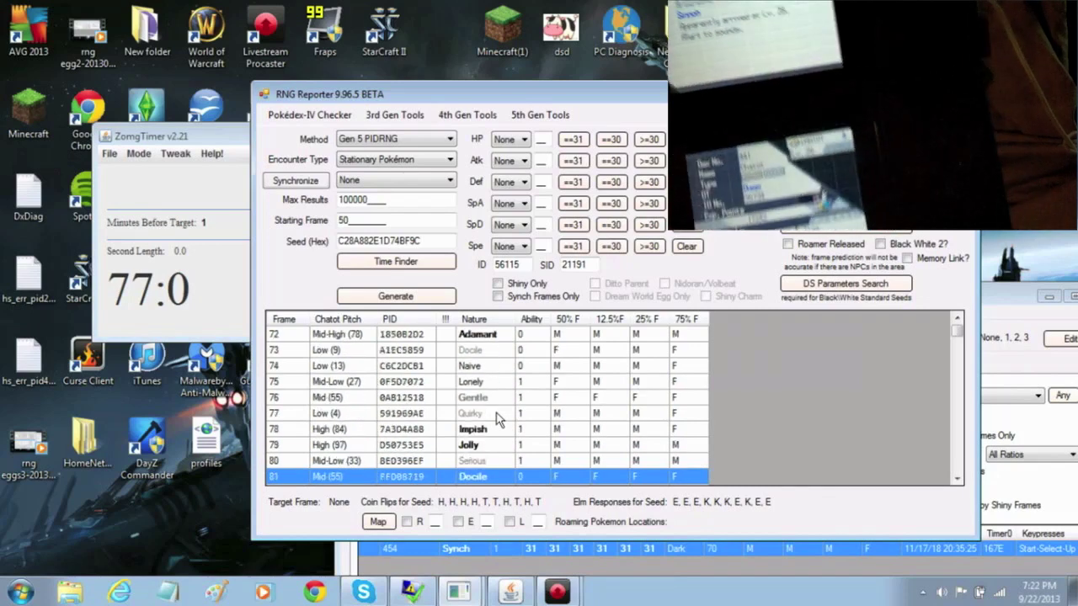
pyautogui.press('Down')
pyautogui.press('Down')
pyautogui.press('Down')
pyautogui.press('Down')
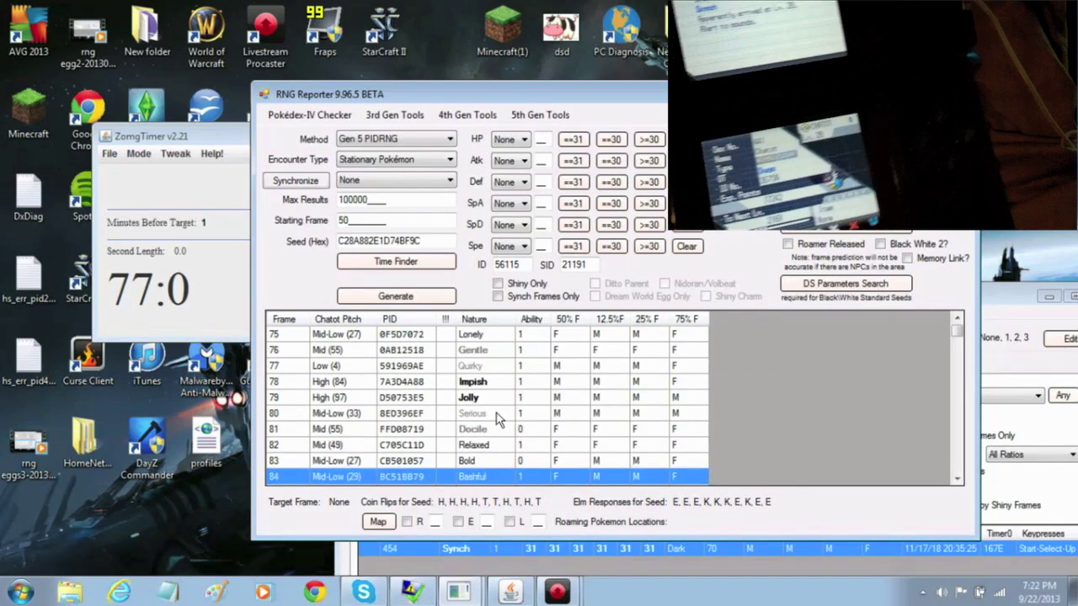
# Follow the Chatot pitches frame by frame from frame 84 to frame 128, keeping pace with the console's Chatot cries
pyautogui.press('Down')
pyautogui.press('Down')
pyautogui.press('Down')
pyautogui.press('Down')
pyautogui.press('Down')
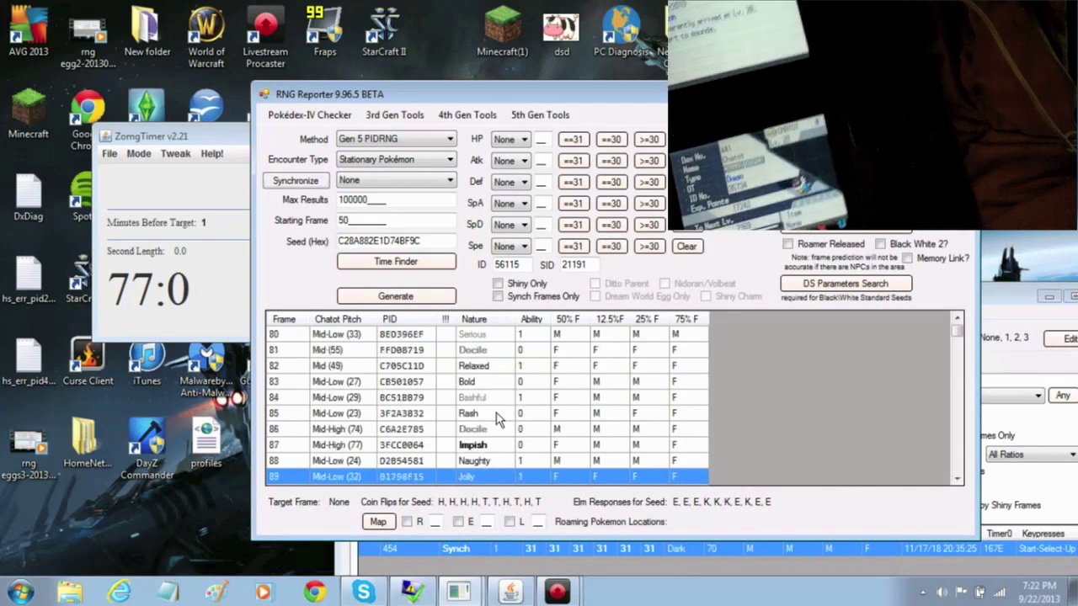
pyautogui.press('Down')
pyautogui.press('Down')
pyautogui.press('Down')
pyautogui.press('Down')
pyautogui.press('Down')
pyautogui.press('Down')
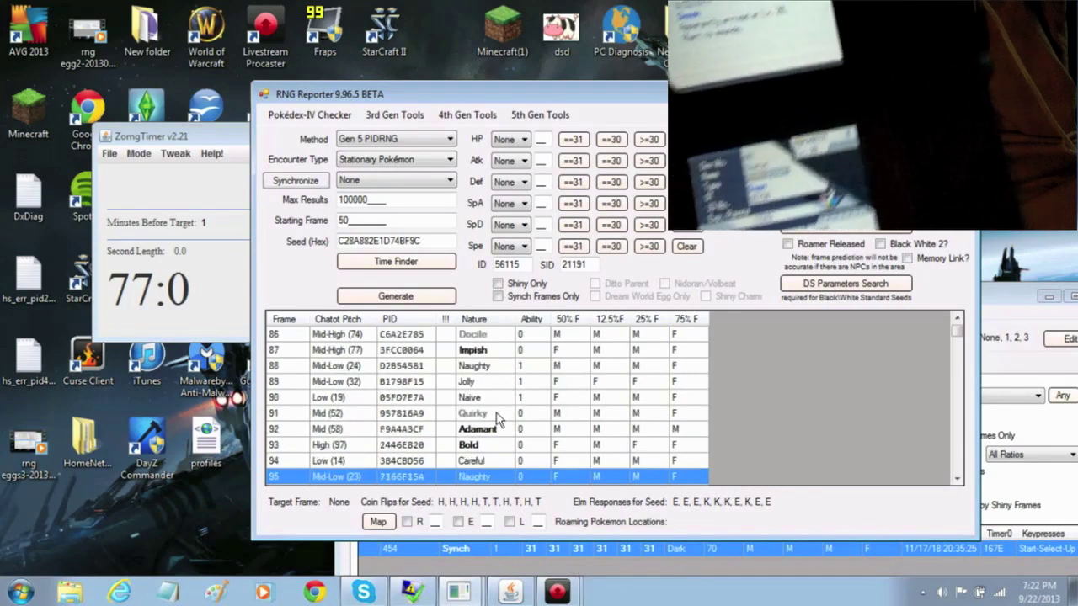
pyautogui.press('Down')
pyautogui.press('Down')
pyautogui.press('Down')
pyautogui.press('Down')
pyautogui.press('Down')
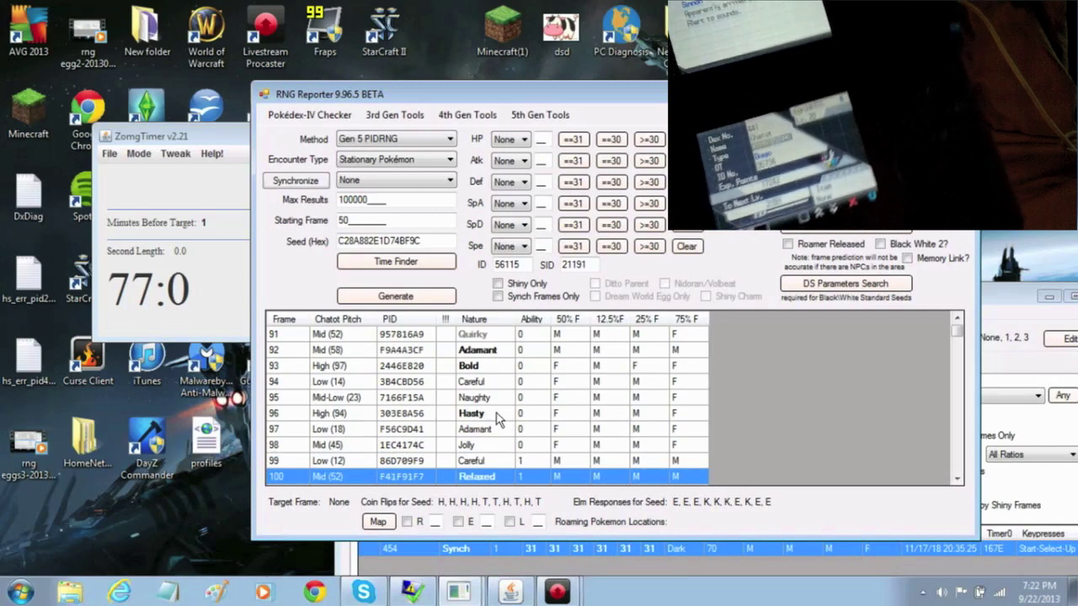
pyautogui.press('Down')
pyautogui.press('Down')
pyautogui.press('Down')
pyautogui.press('Down')
pyautogui.press('Down')
pyautogui.press('Down')
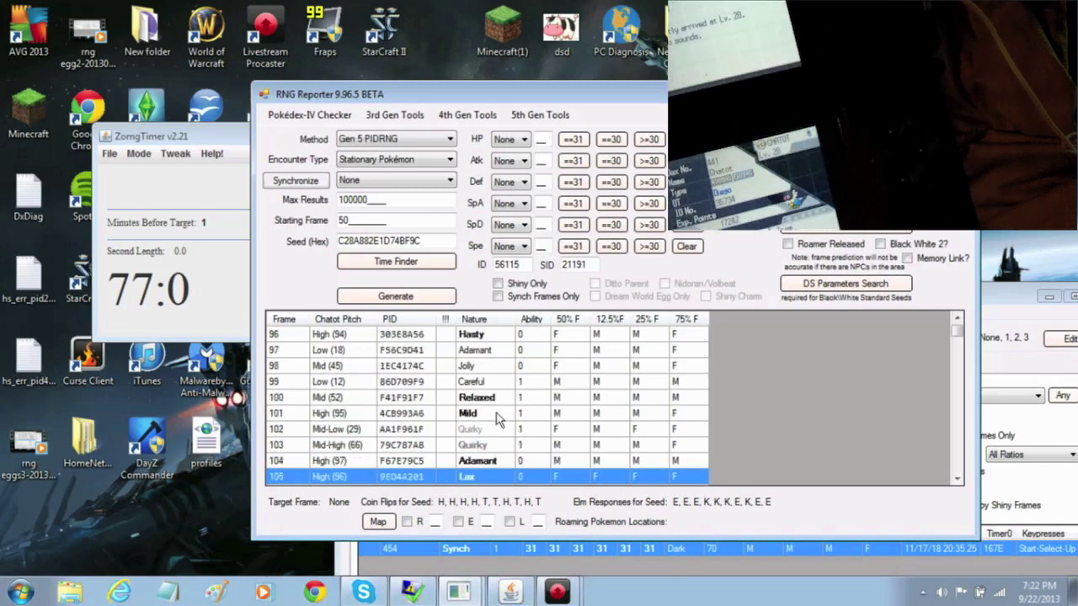
pyautogui.press('Down')
pyautogui.press('Down')
pyautogui.press('Down')
pyautogui.press('Down')
pyautogui.press('Down')
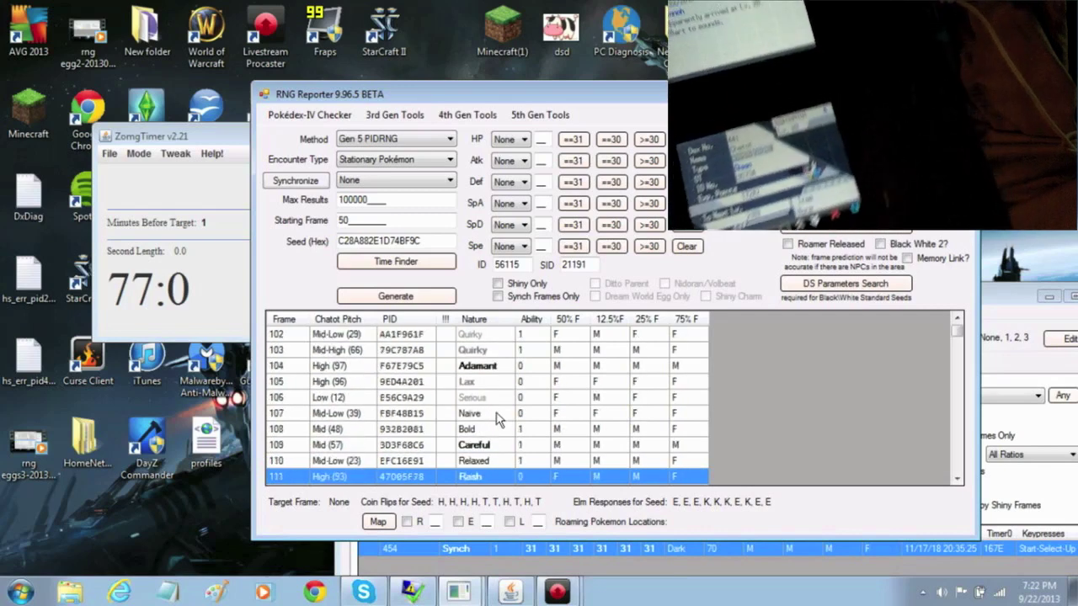
pyautogui.press('Down')
pyautogui.press('Down')
pyautogui.press('Down')
pyautogui.press('Down')
pyautogui.press('Down')
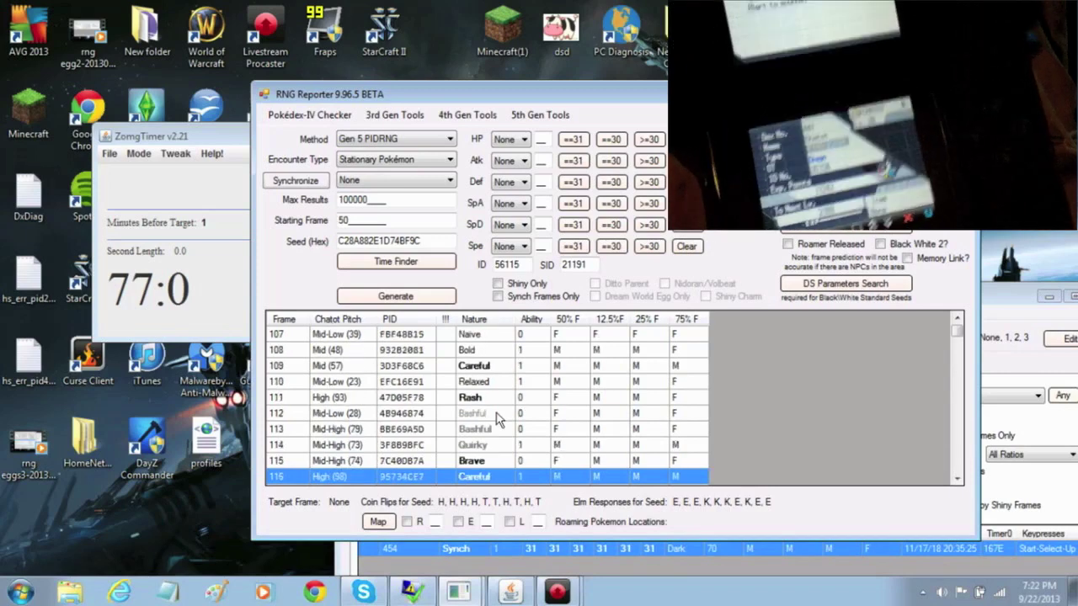
pyautogui.press('Down')
pyautogui.press('Down')
pyautogui.press('Down')
pyautogui.press('Down')
pyautogui.press('Down')
pyautogui.press('Down')
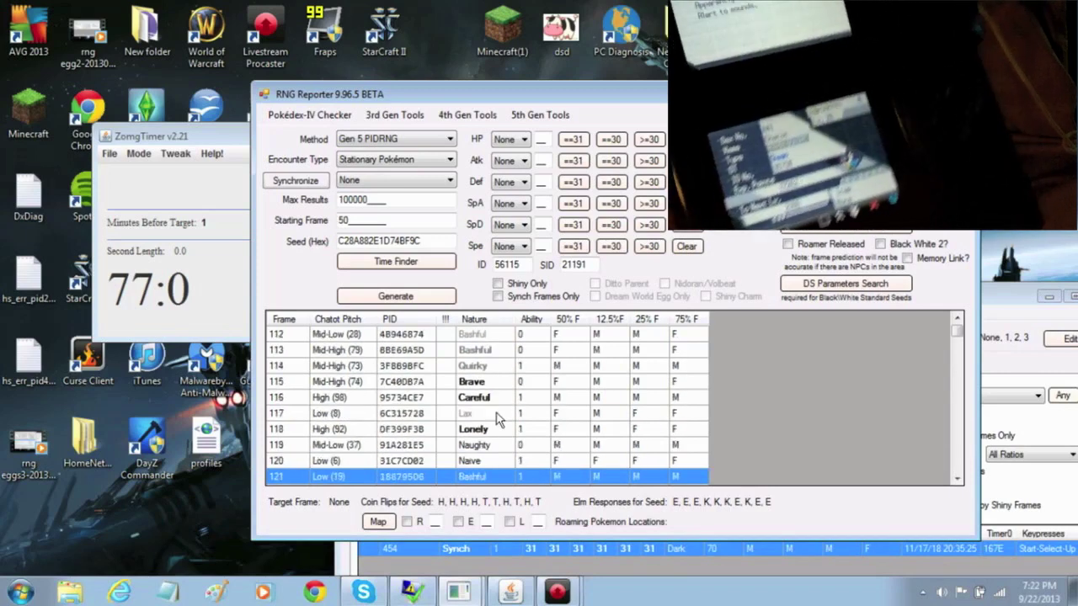
pyautogui.press('Down')
pyautogui.press('Down')
pyautogui.press('Down')
pyautogui.press('Down')
pyautogui.press('Down')
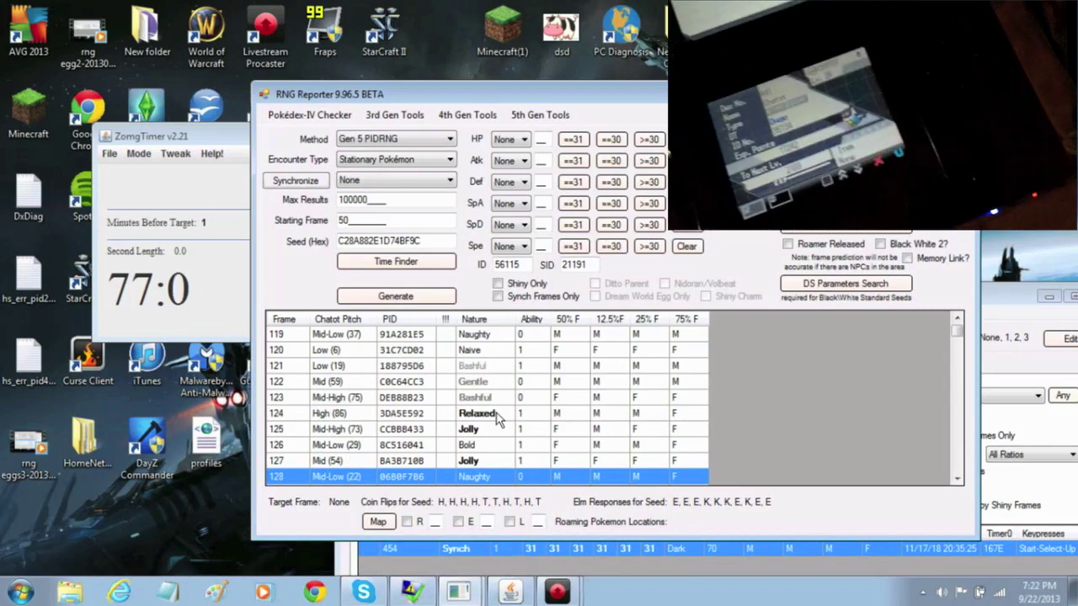
# Check the Chatot pitches slowly, one frame at a time, from frame 129 to frame 136
pyautogui.press('Down')
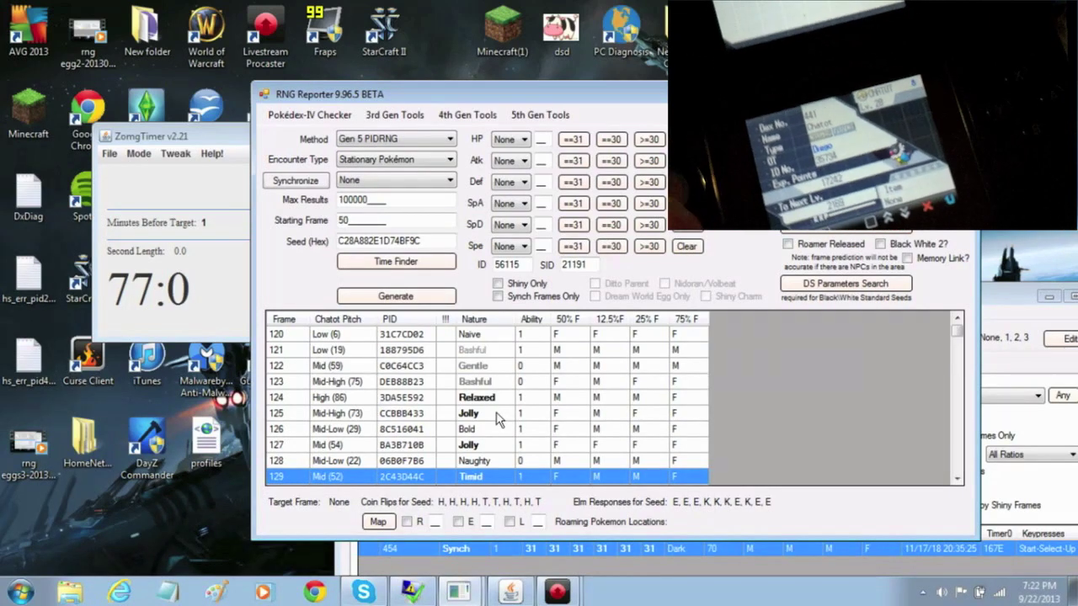
pyautogui.press('Down')
pyautogui.press('Down')
pyautogui.press('Down')
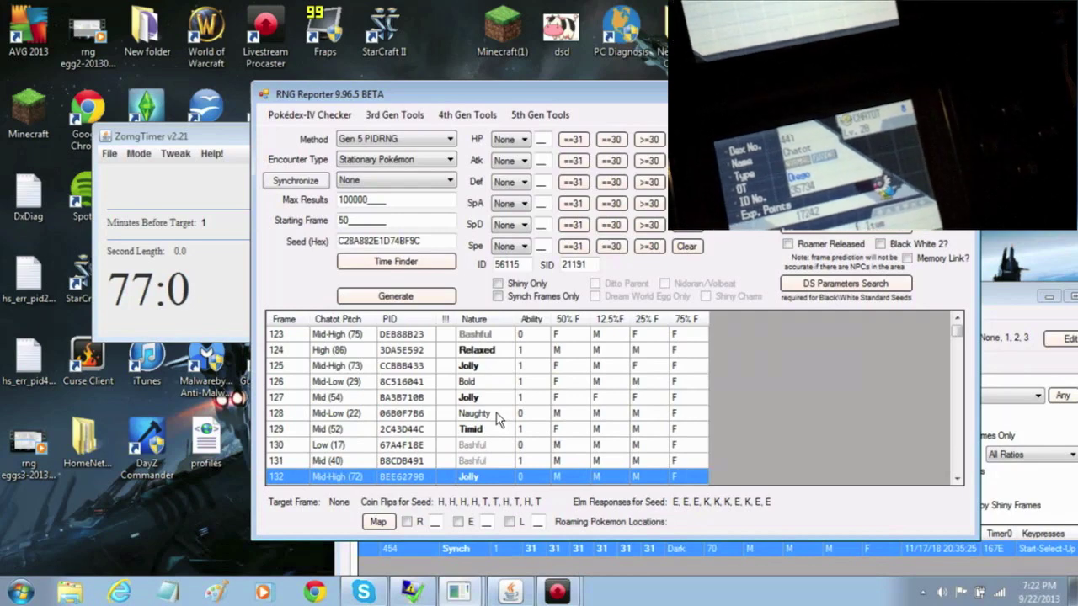
pyautogui.press('Down')
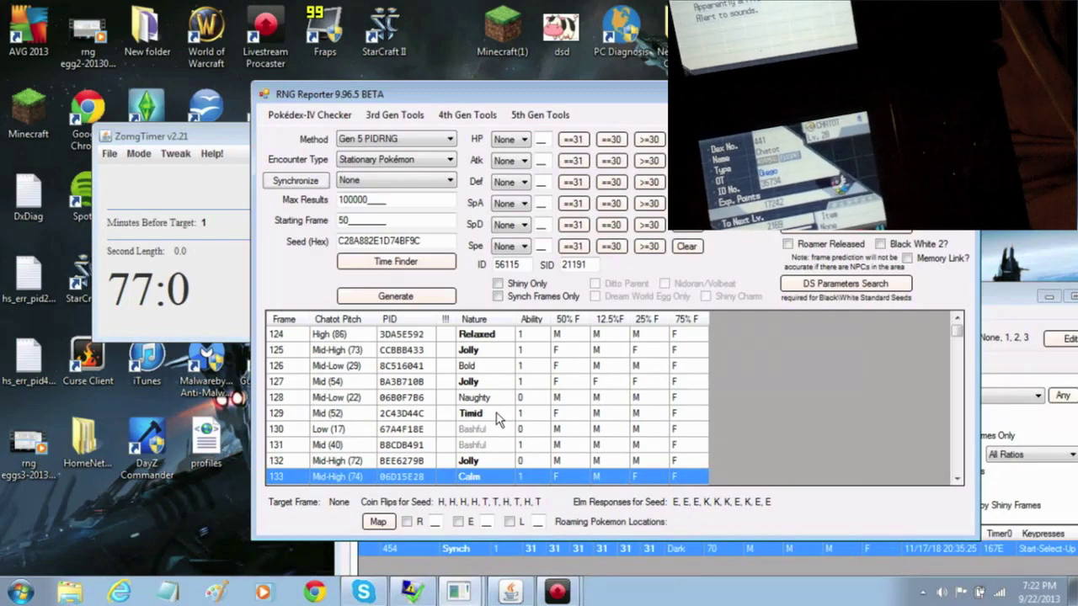
pyautogui.press('Down')
pyautogui.press('Down')
pyautogui.press('Down')
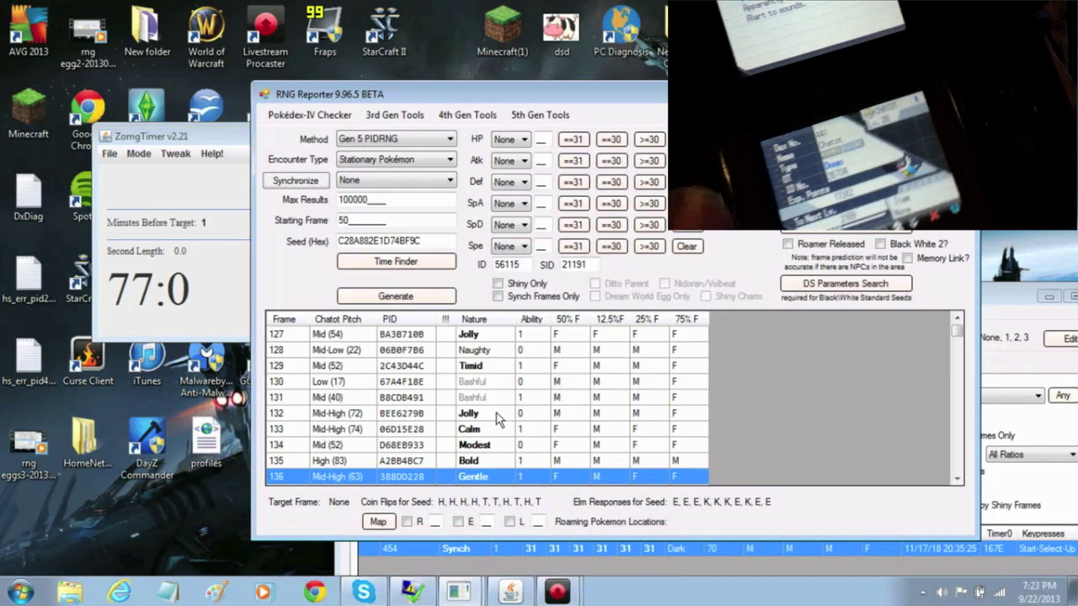
# Continue through the frame list from frame 137 to frame 270, tracking each Chatot pitch
pyautogui.press('Down')
pyautogui.press('Down')
pyautogui.press('Down')
pyautogui.press('Down')
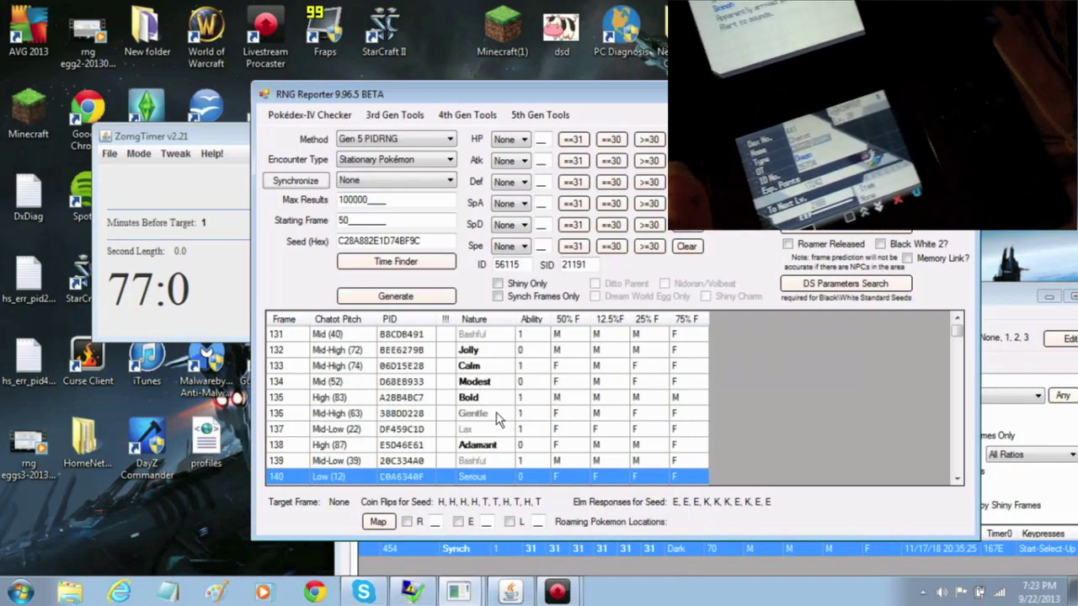
pyautogui.press('Down')
pyautogui.press('Down')
pyautogui.press('Down')
pyautogui.press('Down')
pyautogui.press('Down')
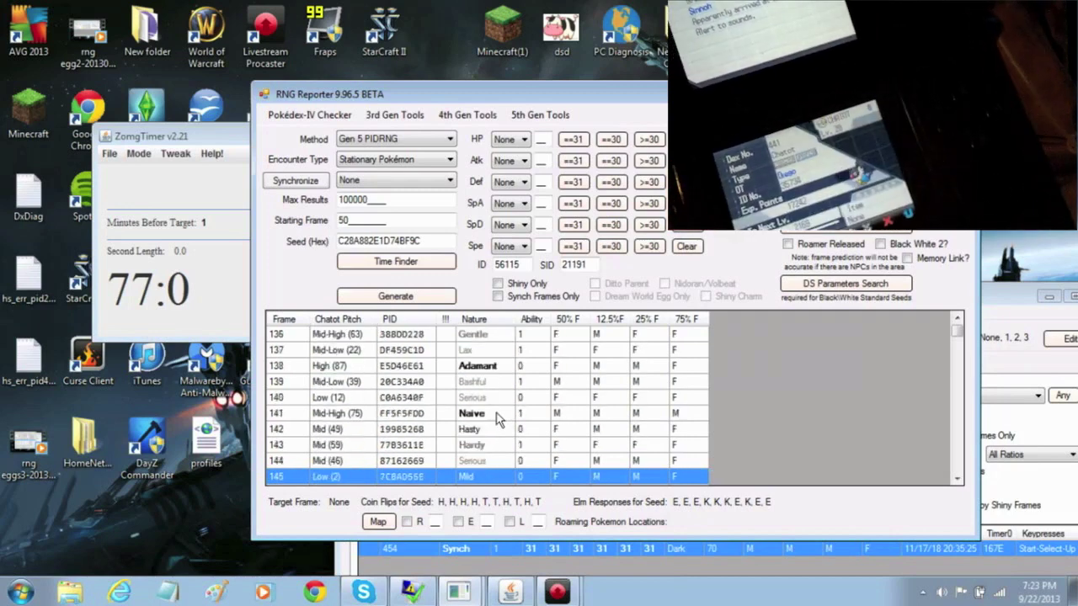
pyautogui.press('Down')
pyautogui.press('Down')
pyautogui.press('Down')
pyautogui.press('Down')
pyautogui.press('Down')
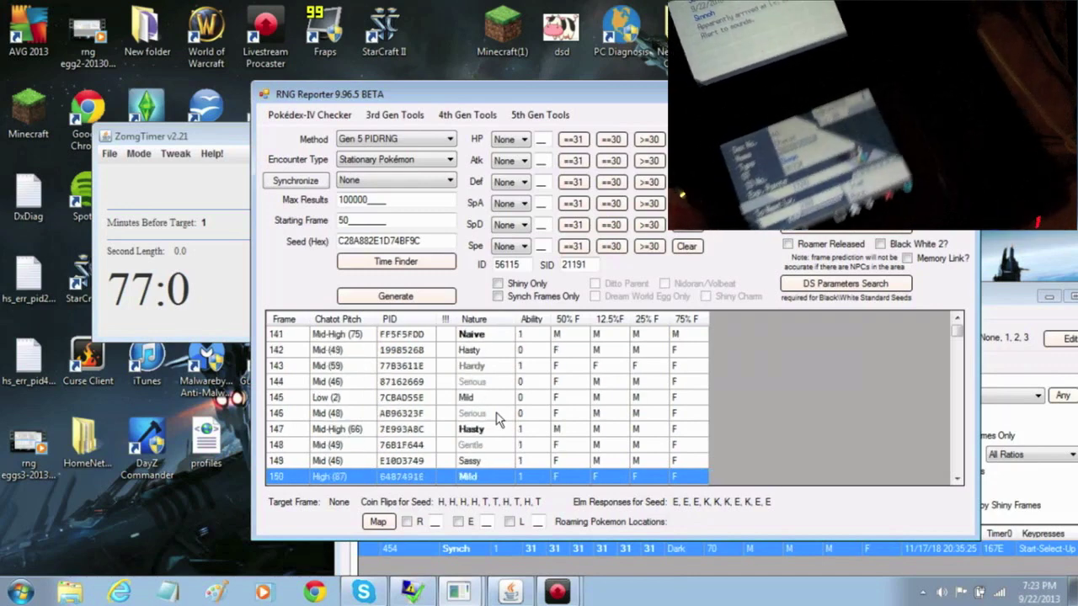
pyautogui.press('Down')
pyautogui.press('Down')
pyautogui.press('Down')
pyautogui.press('Down')
pyautogui.press('Down')
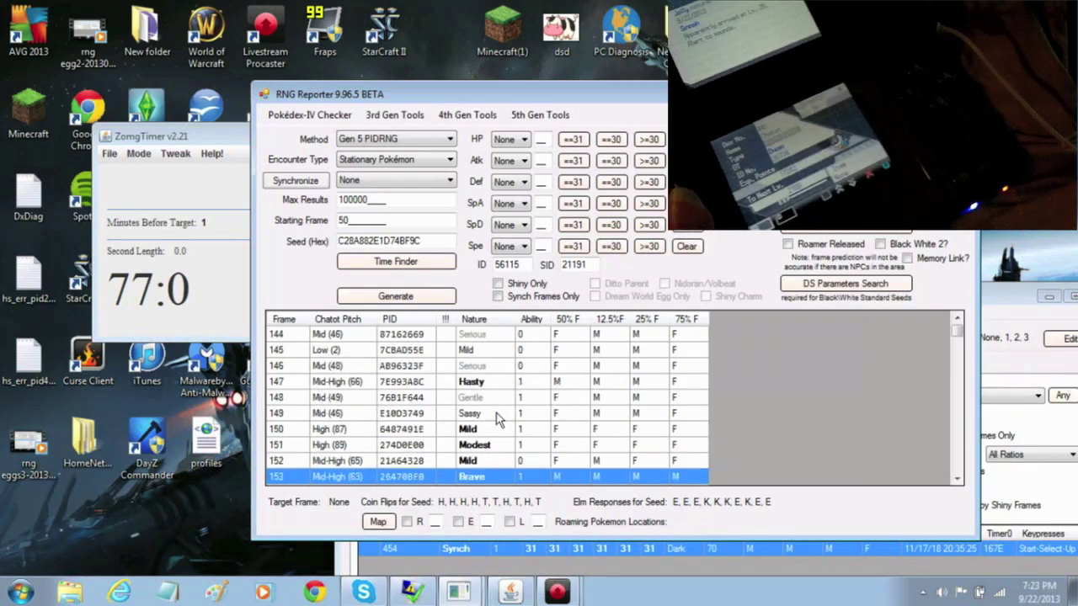
pyautogui.press('Down')
pyautogui.press('Down')
pyautogui.press('Down')
pyautogui.press('Down')
pyautogui.press('Down')
pyautogui.press('Down')
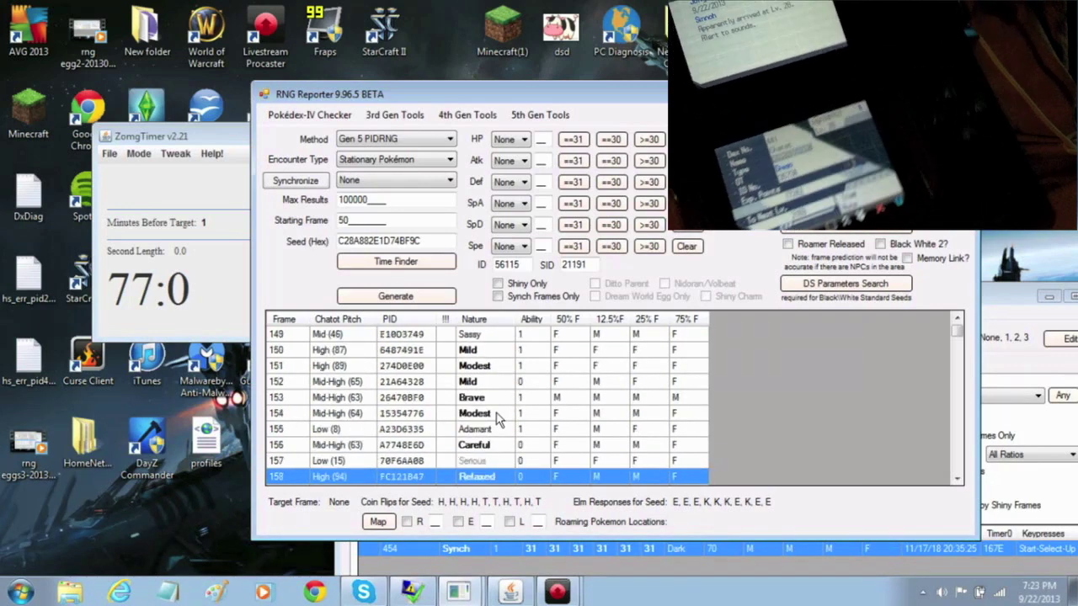
pyautogui.press('Down')
pyautogui.press('Down')
pyautogui.press('Down')
pyautogui.press('Down')
pyautogui.press('Down')
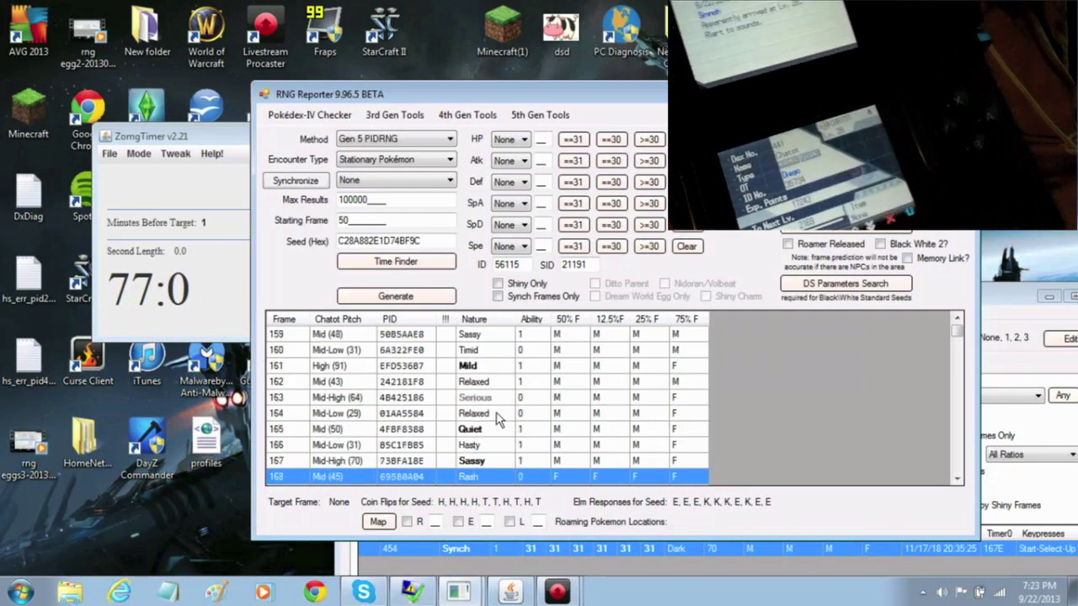
pyautogui.press('Down')
pyautogui.press('Down')
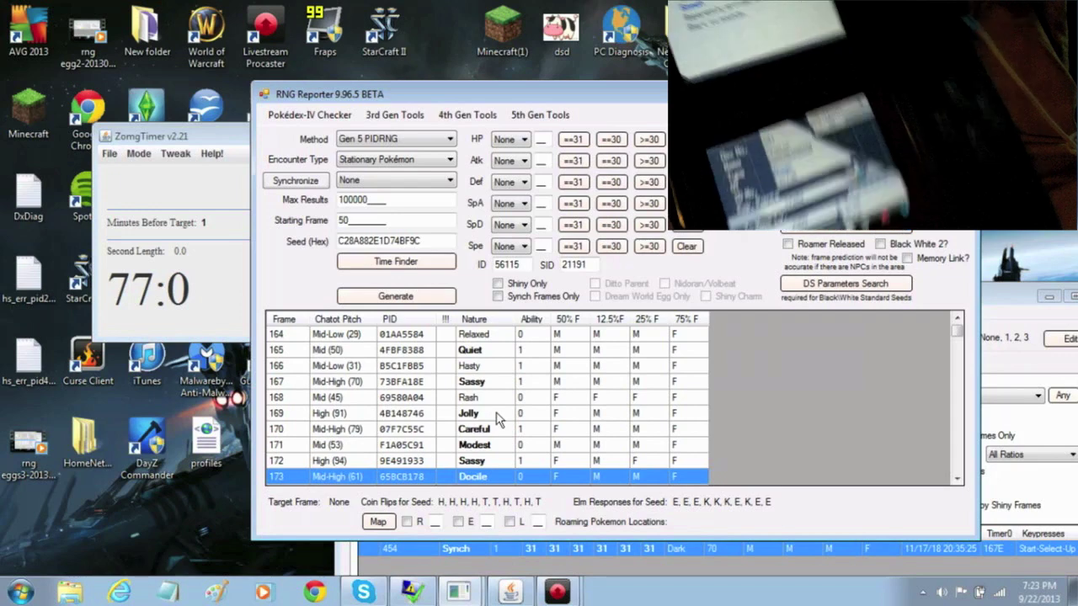
pyautogui.press('Down')
pyautogui.press('Down')
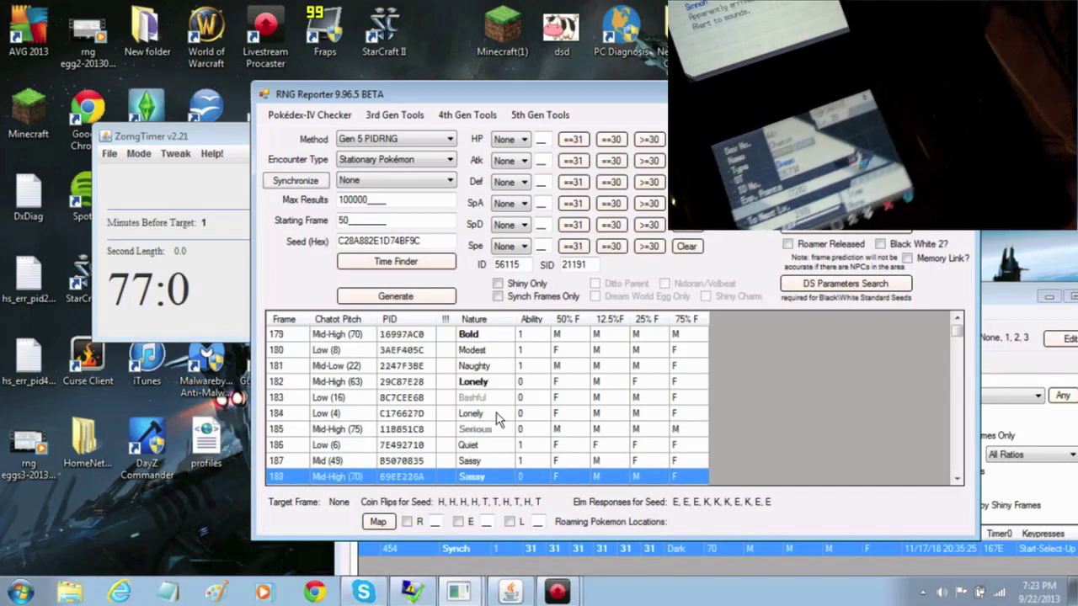
pyautogui.press('Down')
pyautogui.press('Down')
pyautogui.press('Down')
pyautogui.press('Down')
pyautogui.press('Down')
pyautogui.press('Down')
pyautogui.press('Down')
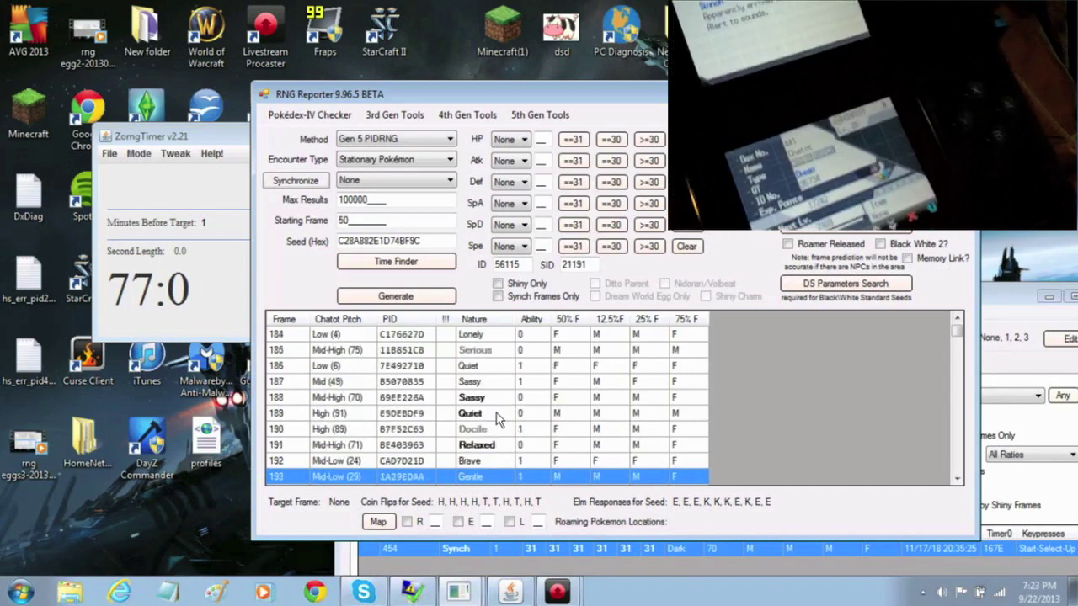
pyautogui.press('Down')
pyautogui.press('Down')
pyautogui.press('Down')
pyautogui.press('Down')
pyautogui.press('Down')
pyautogui.press('Down')
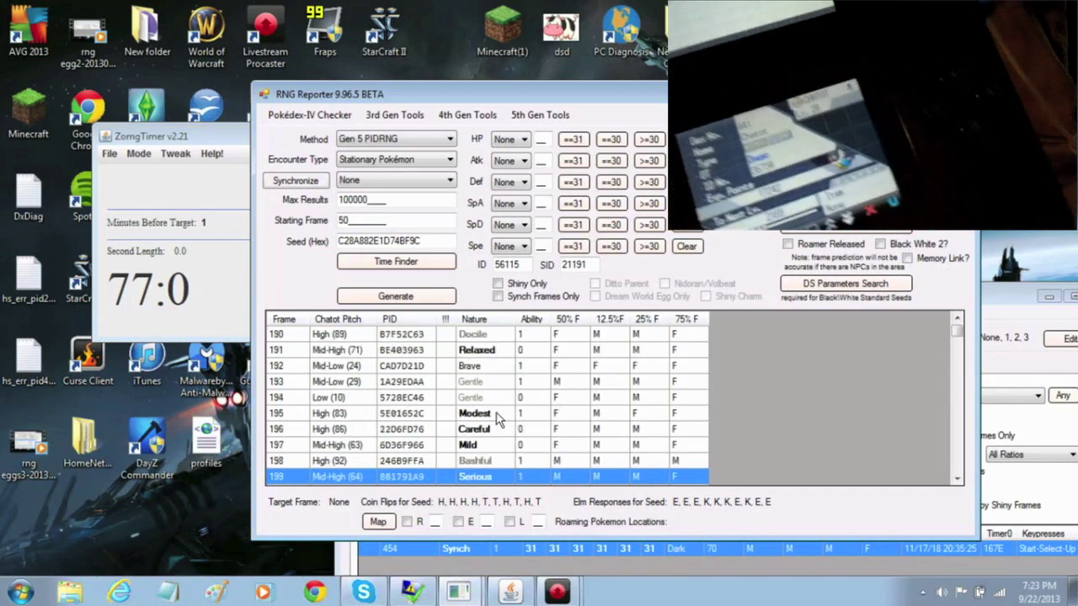
pyautogui.press('Down')
pyautogui.press('Down')
pyautogui.press('Down')
pyautogui.press('Down')
pyautogui.press('Down')
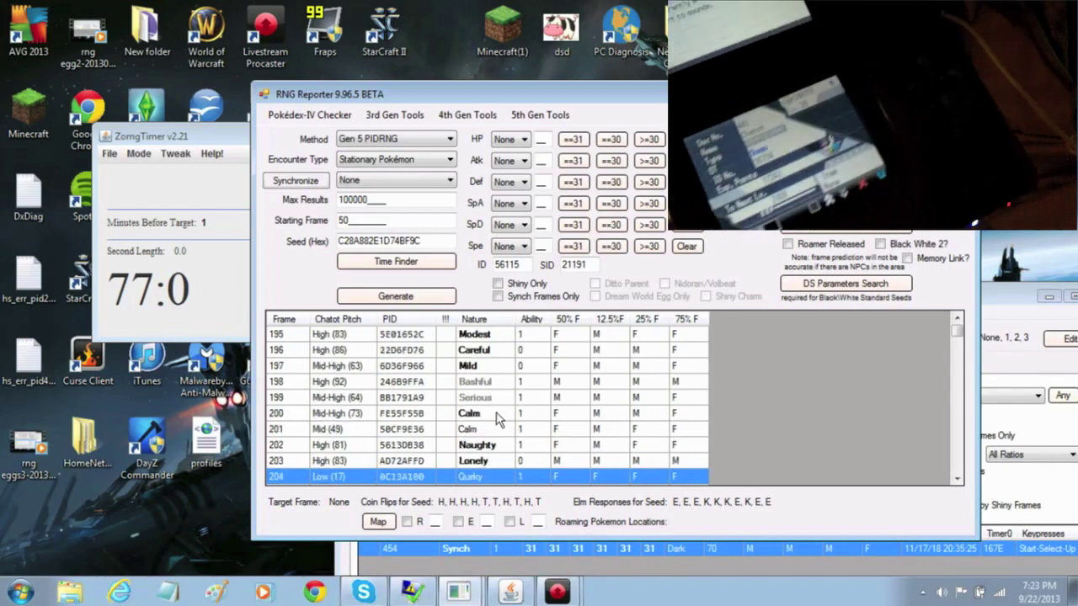
pyautogui.press('Down')
pyautogui.press('Down')
pyautogui.press('Down')
pyautogui.press('Down')
pyautogui.press('Down')
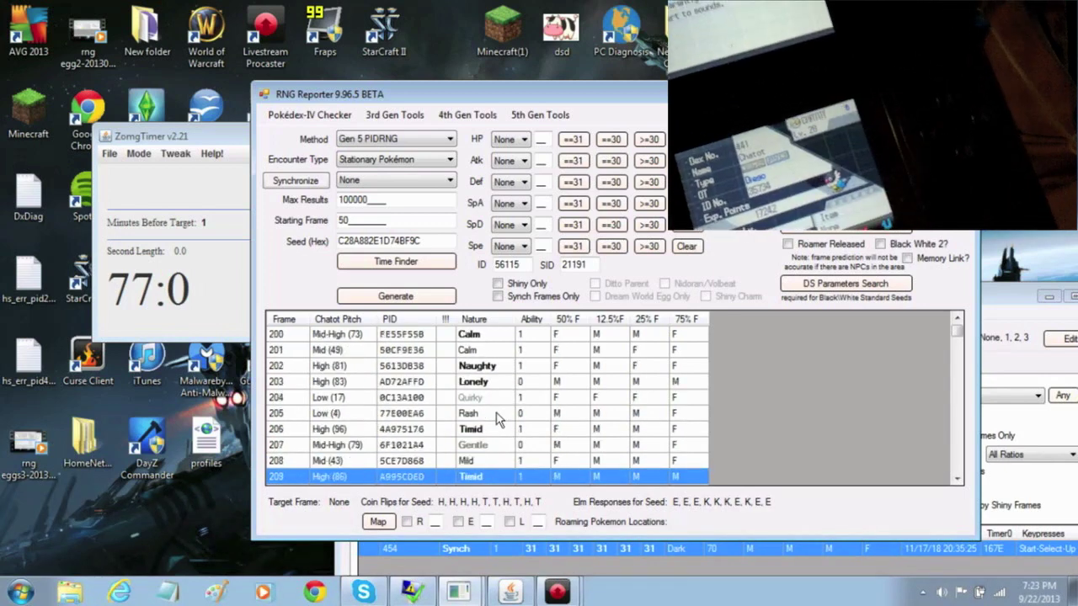
pyautogui.press('Down')
pyautogui.press('Down')
pyautogui.press('Down')
pyautogui.press('Down')
pyautogui.press('Down')
pyautogui.press('Down')
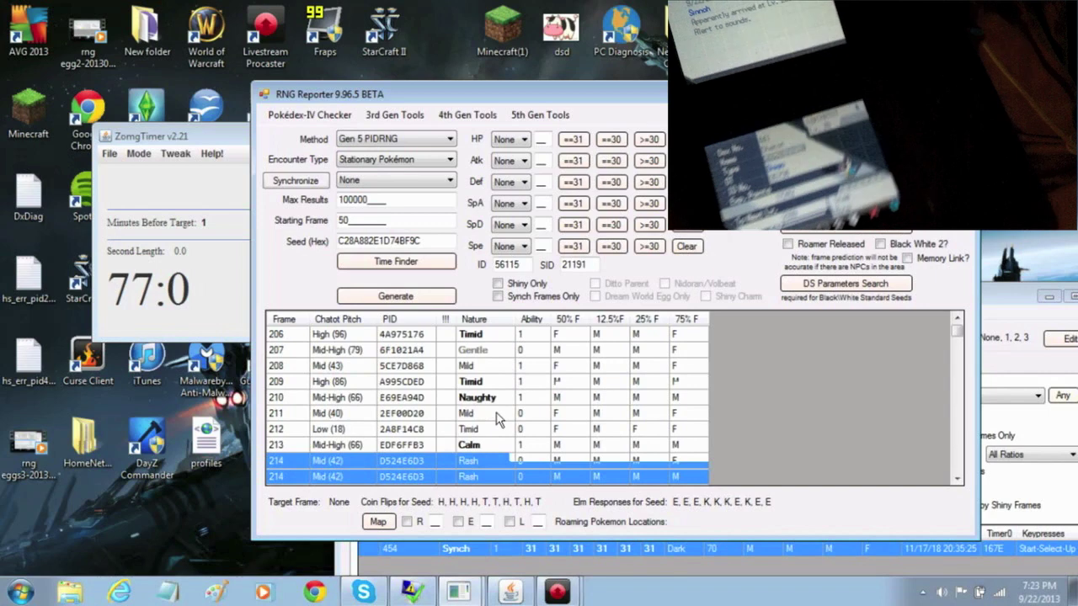
pyautogui.press('Down')
pyautogui.press('Down')
pyautogui.press('Down')
pyautogui.press('Down')
pyautogui.press('Down')
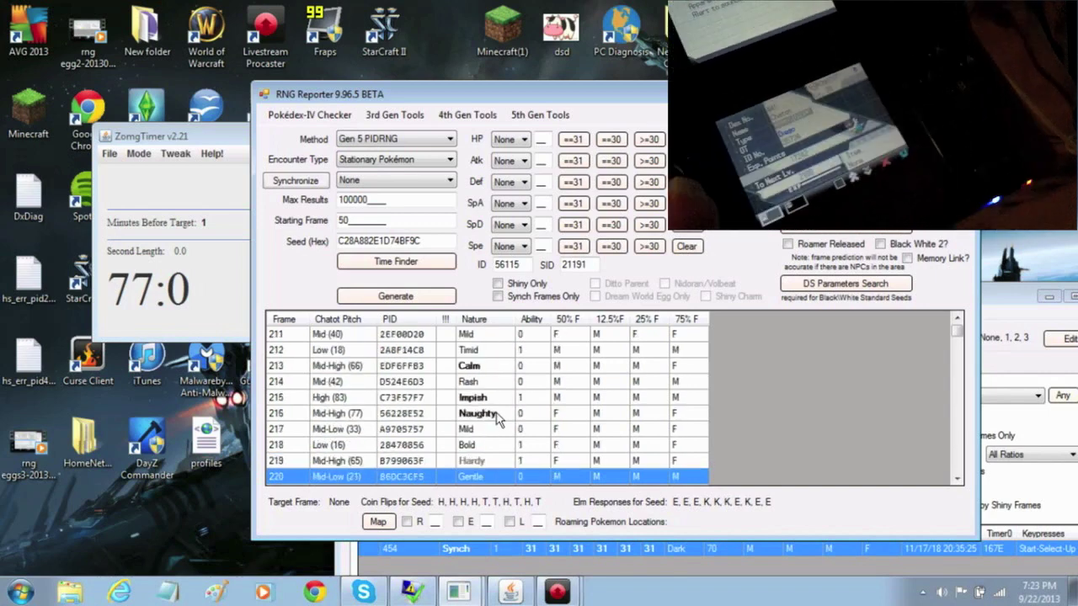
pyautogui.press('Down')
pyautogui.press('Down')
pyautogui.press('Down')
pyautogui.press('Down')
pyautogui.press('Down')
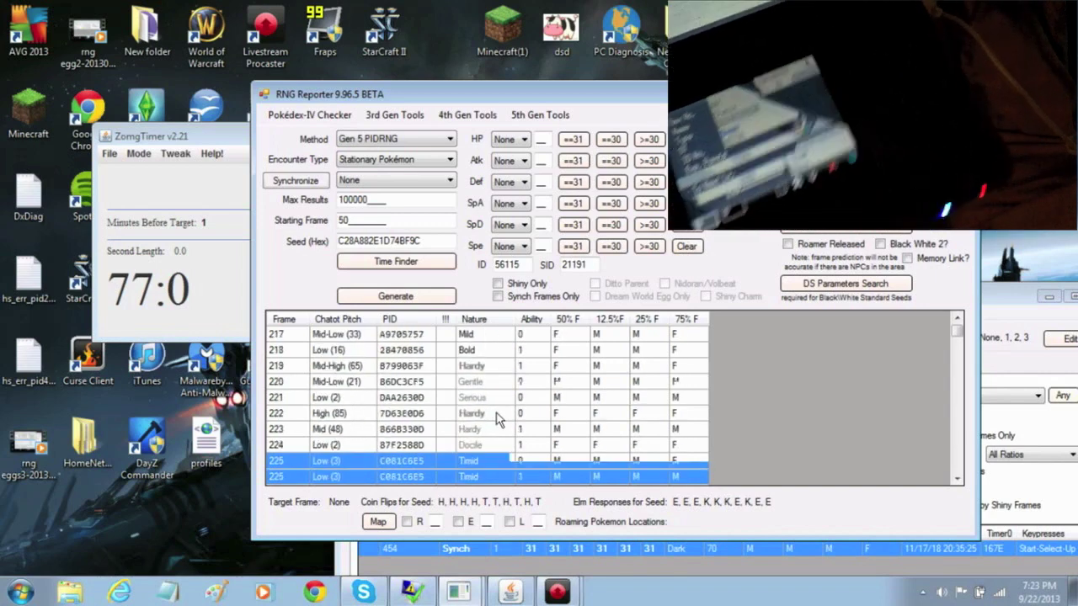
pyautogui.press('Down')
pyautogui.press('Down')
pyautogui.press('Down')
pyautogui.press('Down')
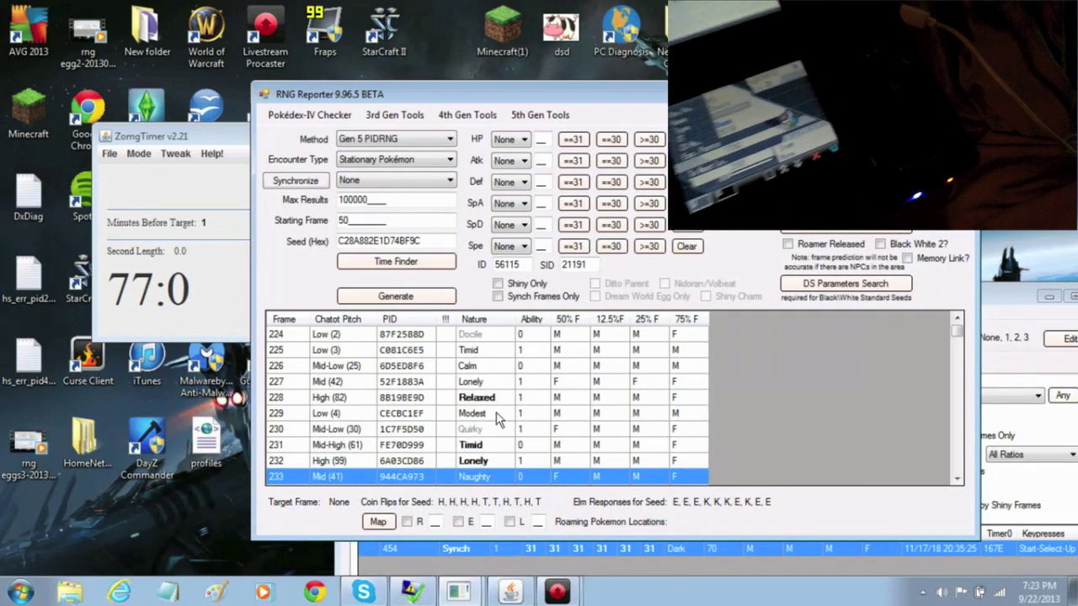
pyautogui.press('Down')
pyautogui.press('Down')
pyautogui.press('Down')
pyautogui.press('Down')
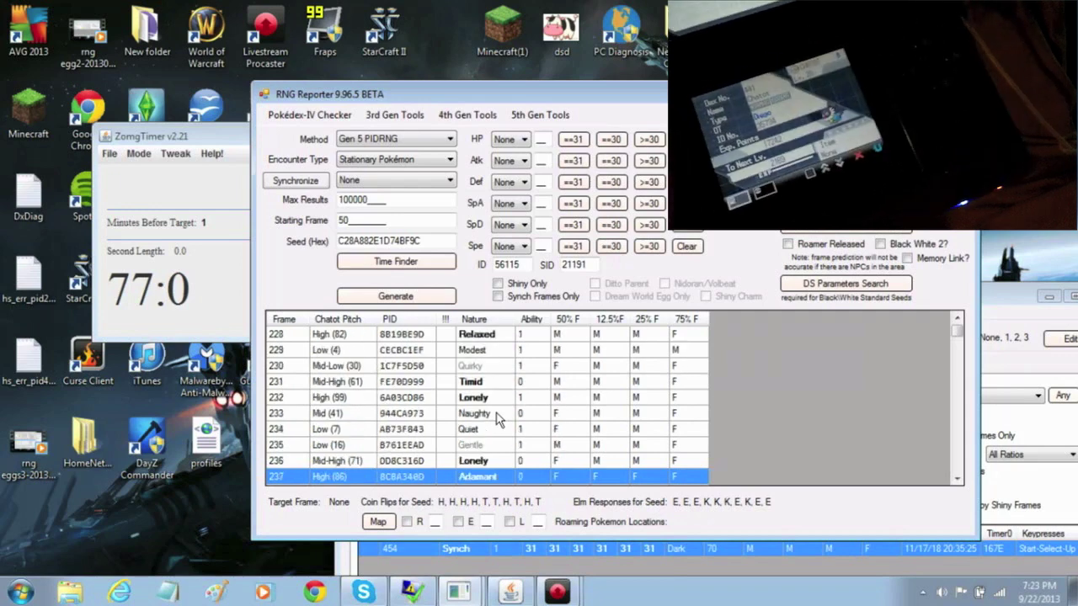
pyautogui.press('Down')
pyautogui.press('Down')
pyautogui.press('Down')
pyautogui.press('Down')
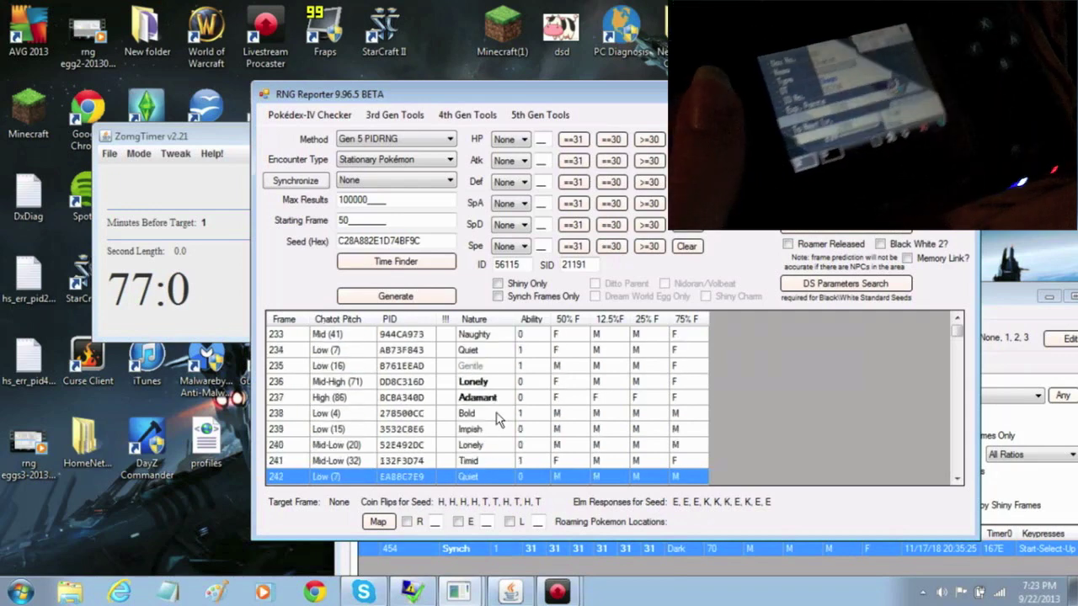
pyautogui.press('Down')
pyautogui.press('Down')
pyautogui.press('Down')
pyautogui.press('Down')
pyautogui.press('Down')
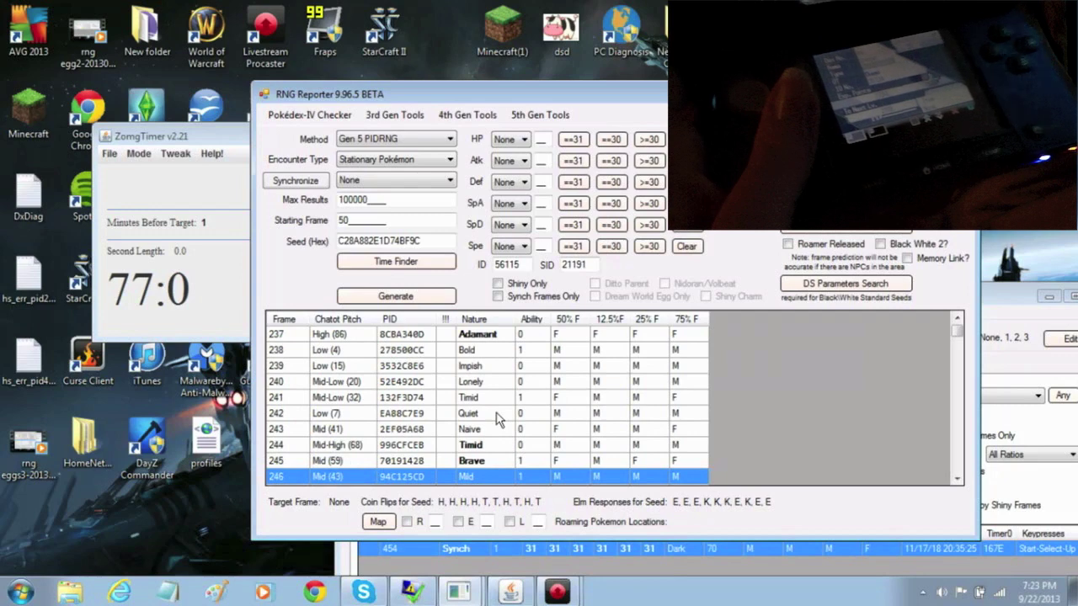
pyautogui.press('Down')
pyautogui.press('Down')
pyautogui.press('Down')
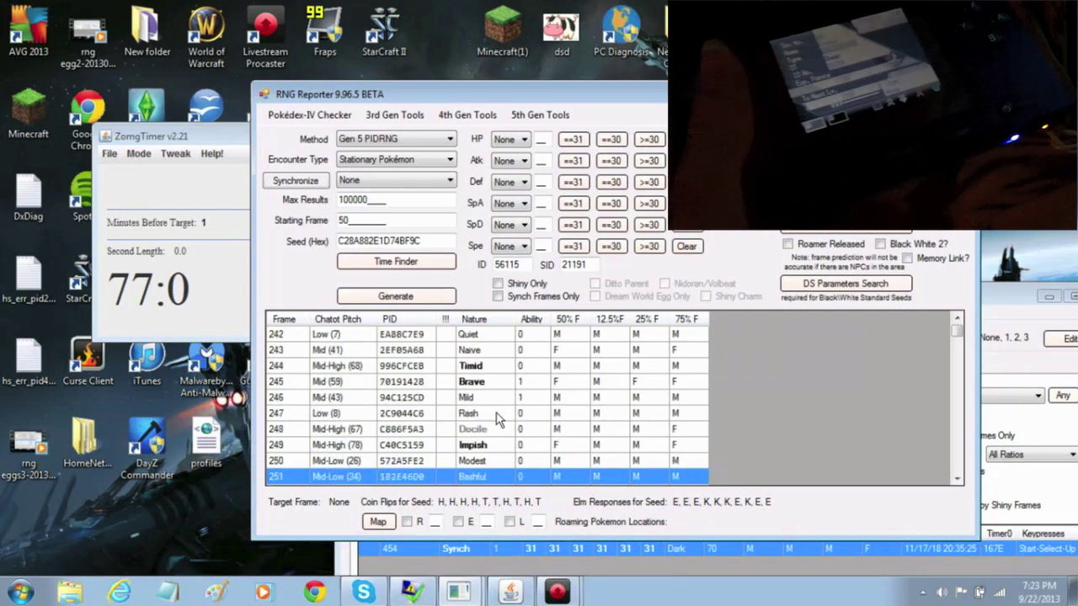
pyautogui.press('Down')
pyautogui.press('Down')
pyautogui.press('Down')
pyautogui.press('Down')
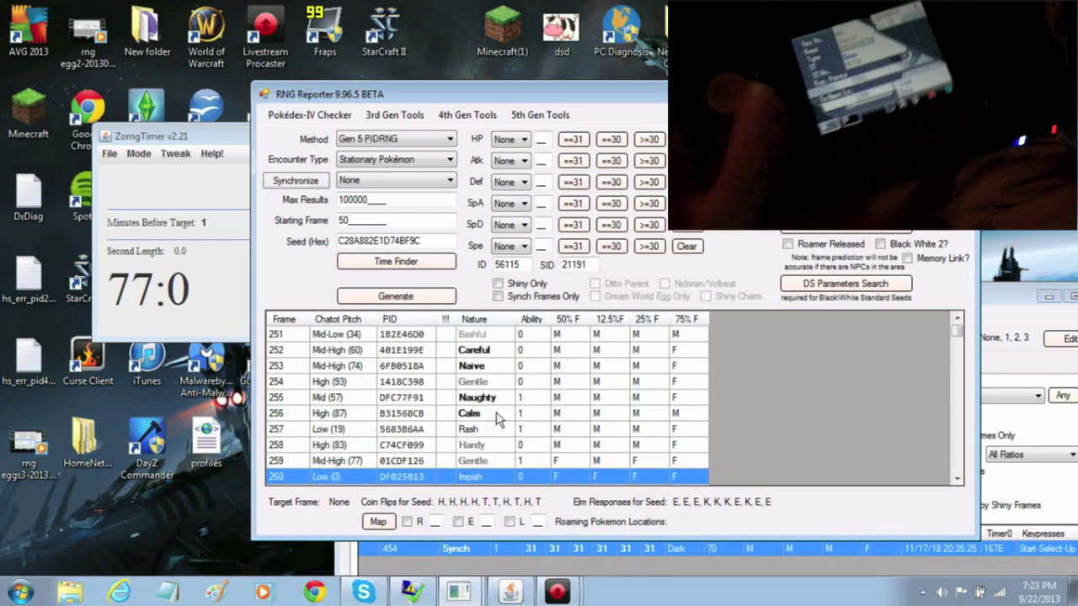
pyautogui.press('Down')
pyautogui.press('Down')
pyautogui.press('Down')
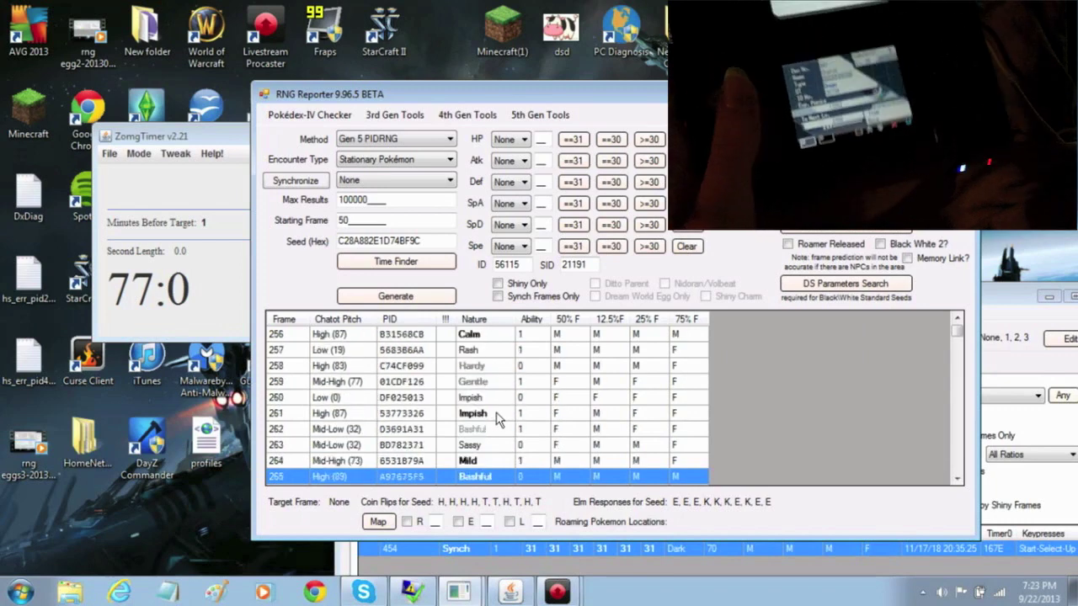
pyautogui.press('Down')
pyautogui.press('Down')
pyautogui.press('Down')
pyautogui.press('Down')
pyautogui.press('Down')
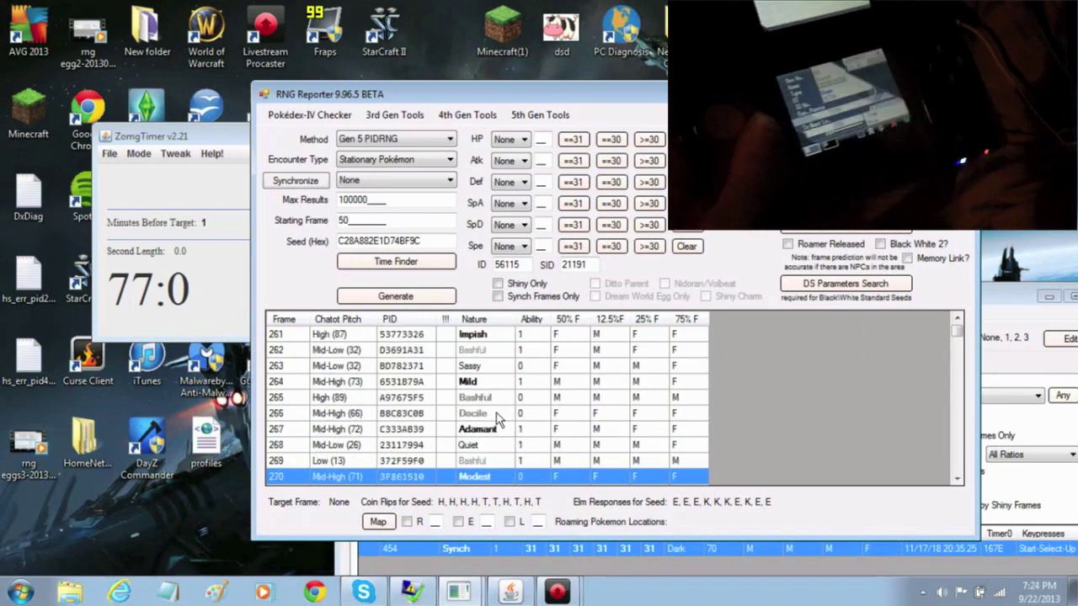
# Follow the Chatot pitches frame by frame from frame 270 to frame 385, matching each cry on the console
pyautogui.press('Down')
pyautogui.press('Down')
pyautogui.press('Down')
pyautogui.press('Down')
pyautogui.press('Down')
pyautogui.press('Down')
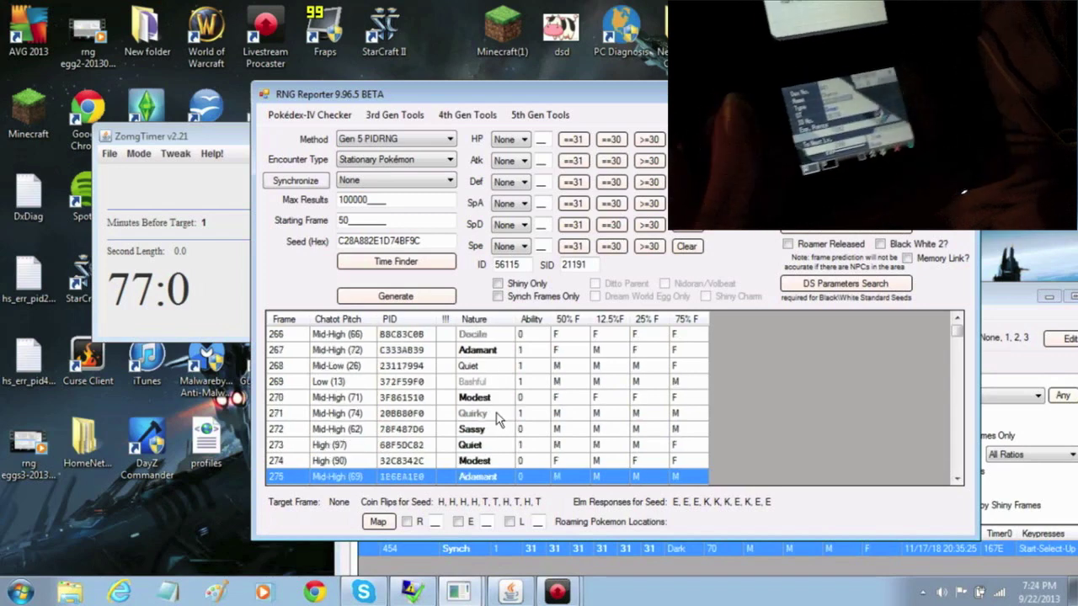
pyautogui.press('Down')
pyautogui.press('Down')
pyautogui.press('Down')
pyautogui.press('Down')
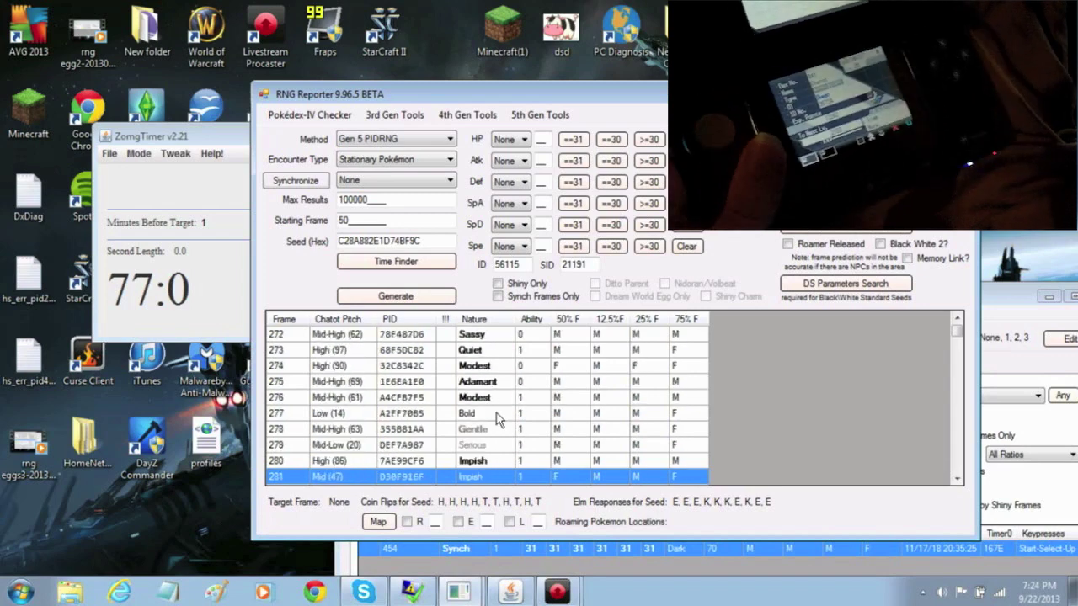
pyautogui.press('Down')
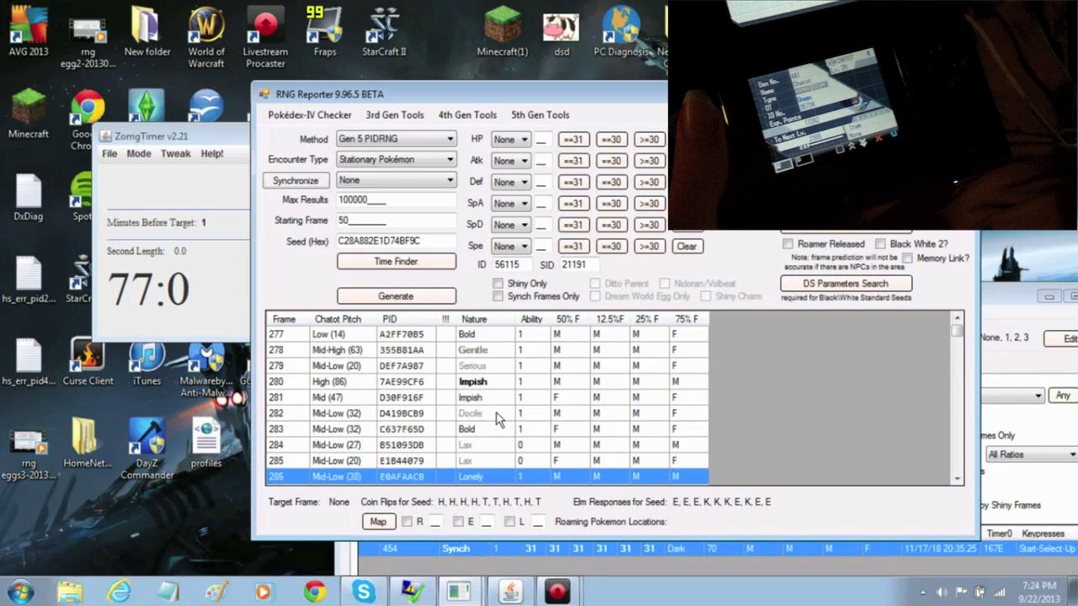
pyautogui.press('Down')
pyautogui.press('Down')
pyautogui.press('Down')
pyautogui.press('Down')
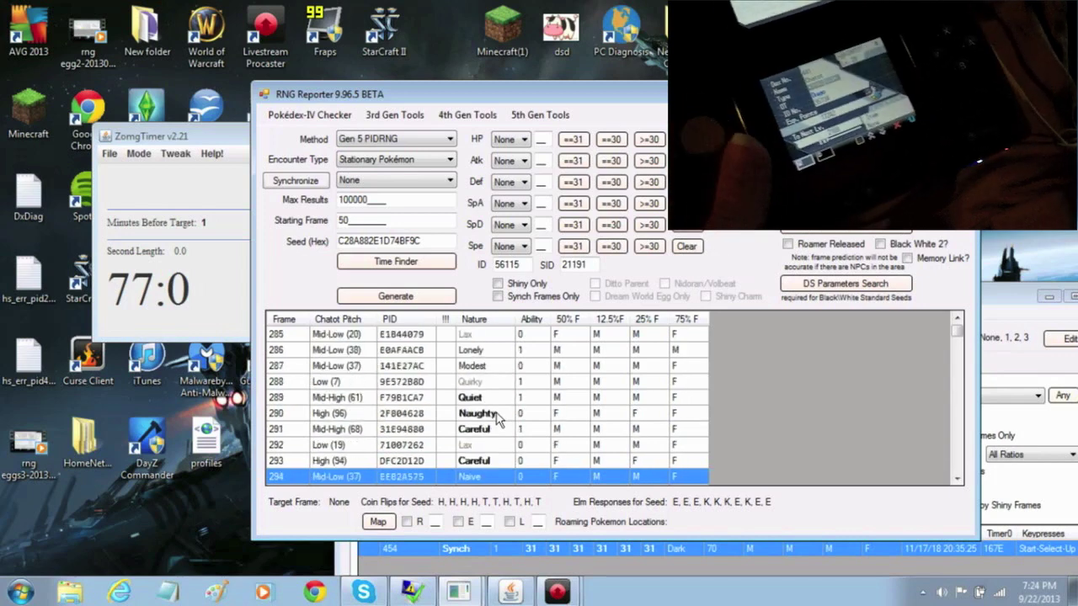
pyautogui.press('Down')
pyautogui.press('Down')
pyautogui.press('Down')
pyautogui.press('Down')
pyautogui.press('Down')
pyautogui.press('Down')
pyautogui.press('Down')
pyautogui.press('Down')
pyautogui.press('Down')
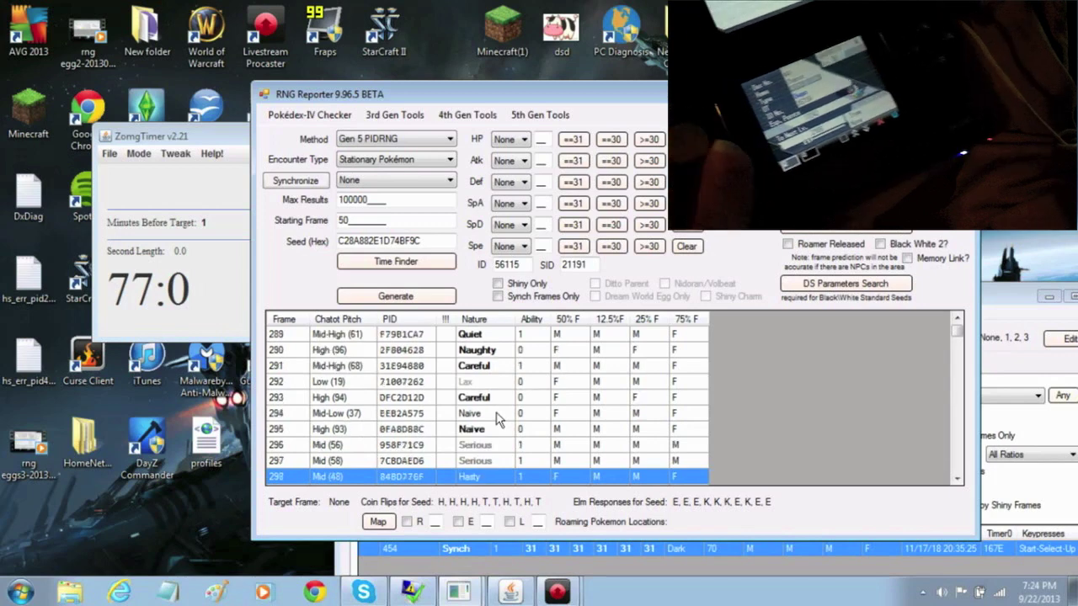
pyautogui.press('Down')
pyautogui.press('Down')
pyautogui.press('Down')
pyautogui.press('Down')
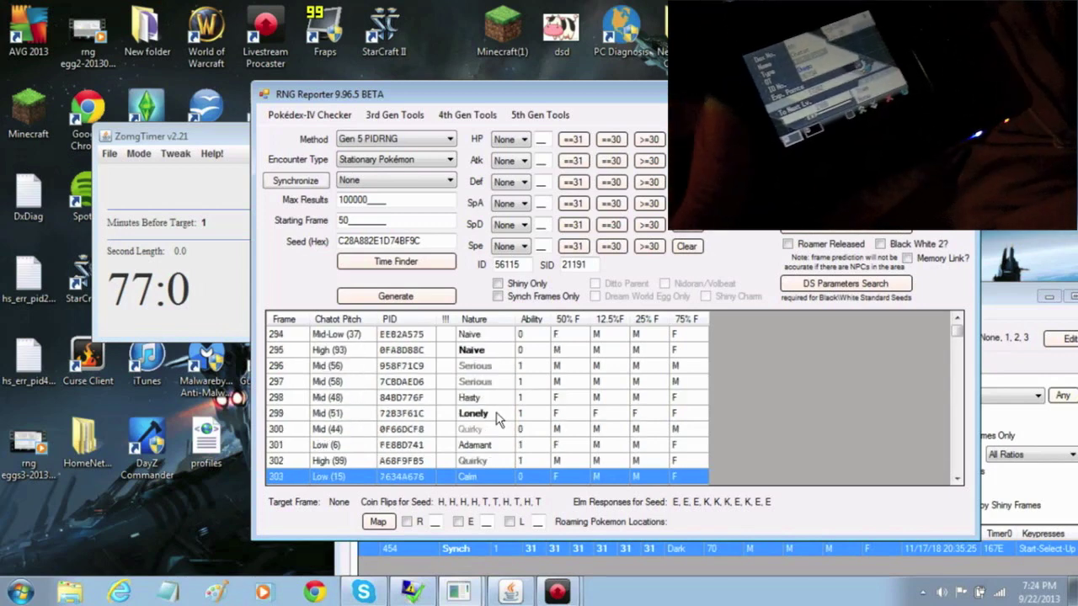
pyautogui.press('Down')
pyautogui.press('Down')
pyautogui.press('Down')
pyautogui.press('Down')
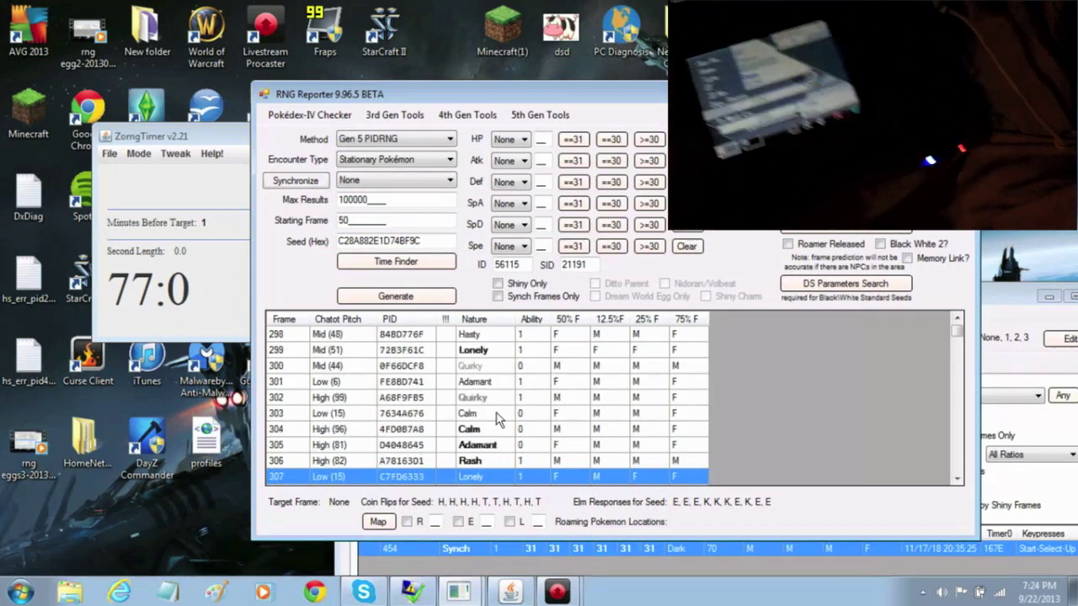
pyautogui.press('Down')
pyautogui.press('Down')
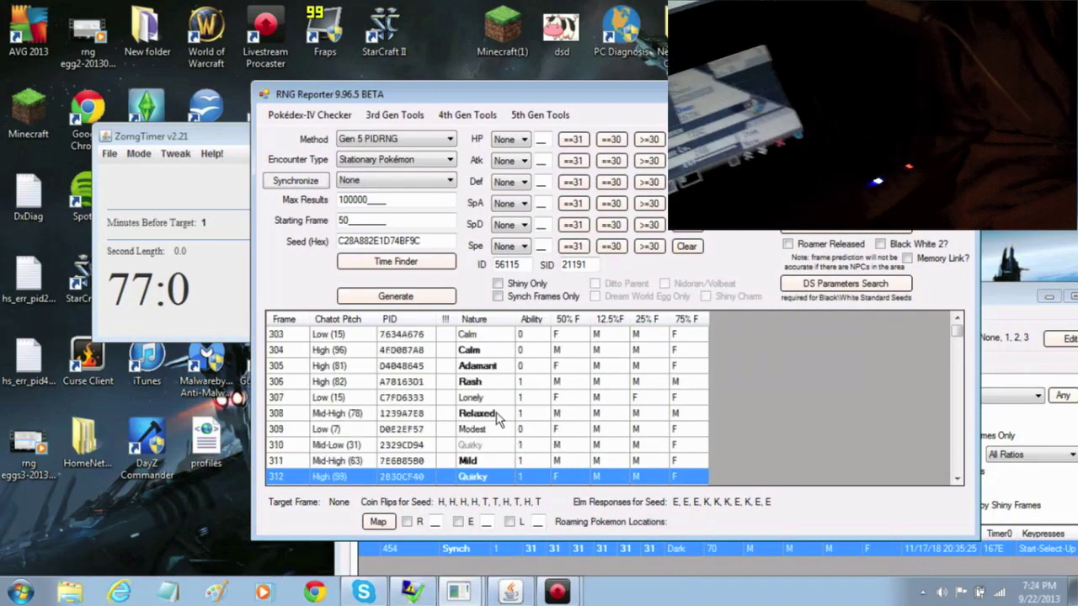
pyautogui.press('Down')
pyautogui.press('Down')
pyautogui.press('Down')
pyautogui.press('Down')
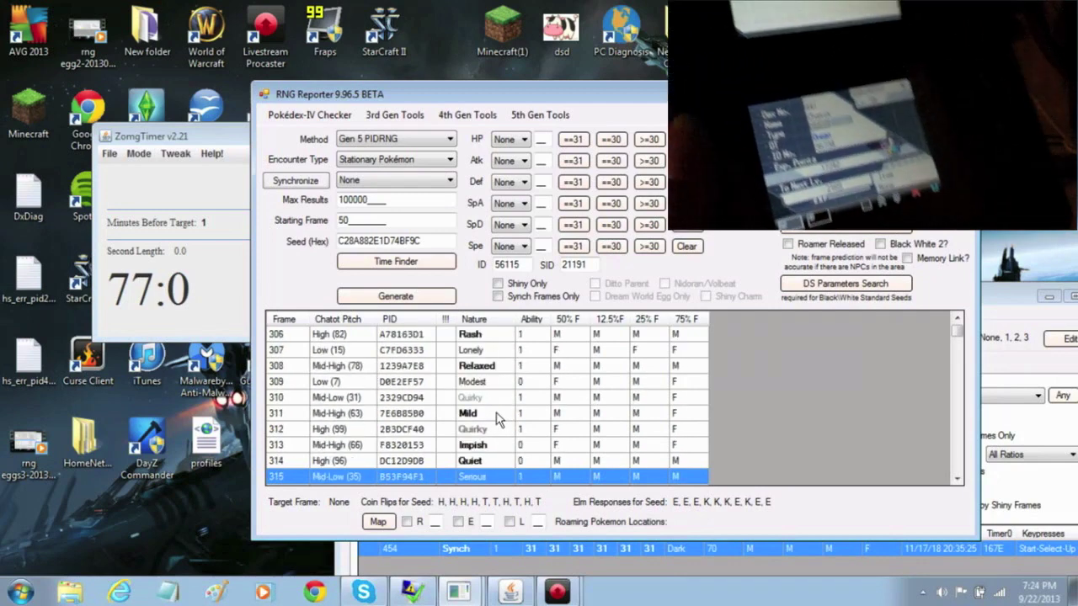
pyautogui.press('Down')
pyautogui.press('Down')
pyautogui.press('Down')
pyautogui.press('Down')
pyautogui.press('Down')
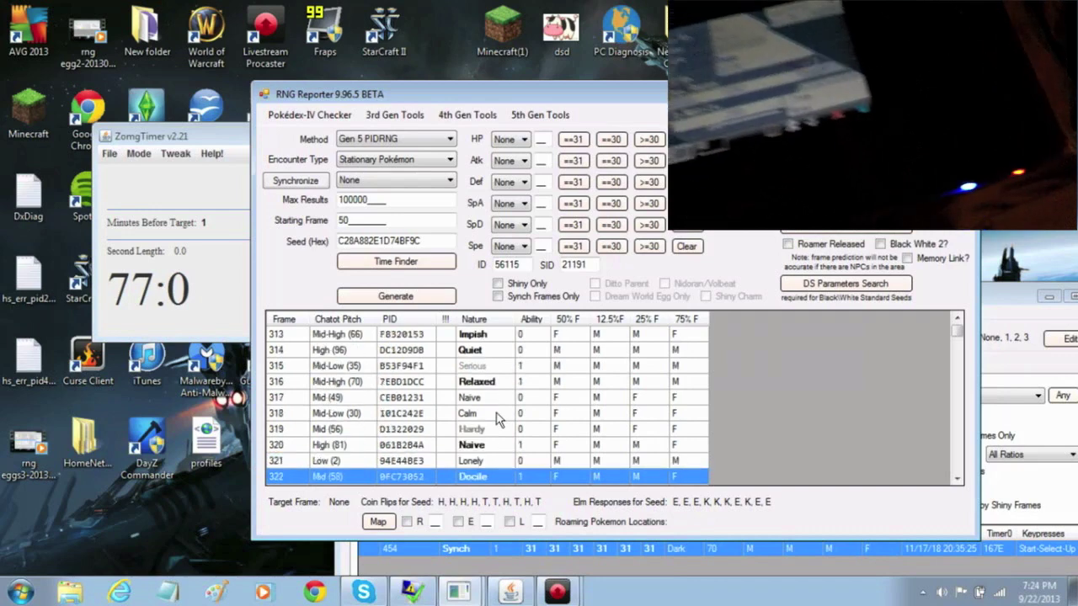
pyautogui.press('Down')
pyautogui.press('Down')
pyautogui.press('Down')
pyautogui.press('Down')
pyautogui.press('Down')
pyautogui.press('Down')
pyautogui.press('Down')
pyautogui.press('Down')
pyautogui.press('Down')
pyautogui.press('Down')
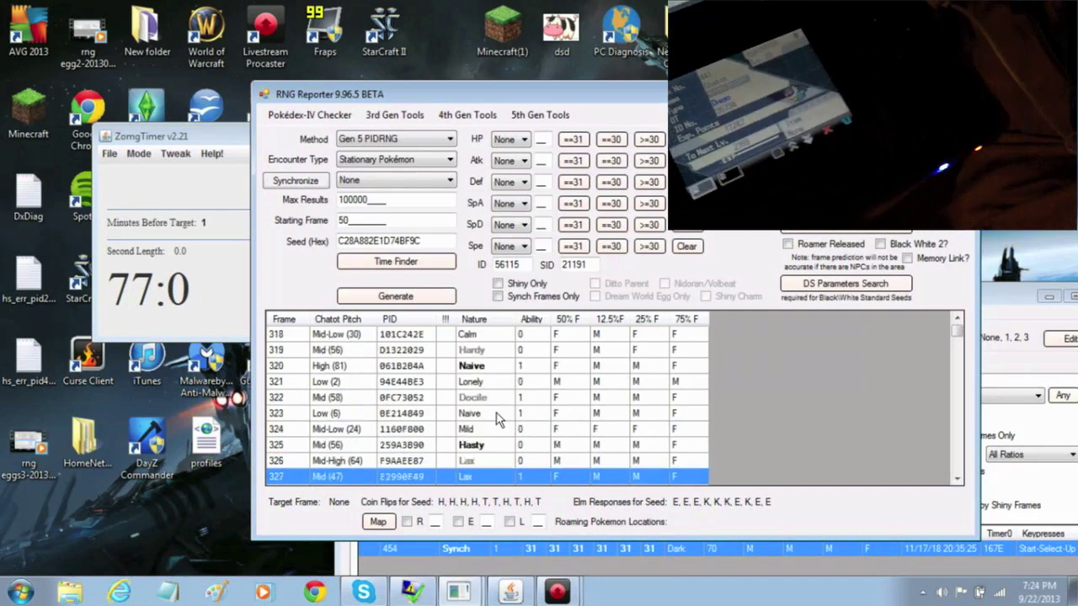
pyautogui.press('Down')
pyautogui.press('Down')
pyautogui.press('Down')
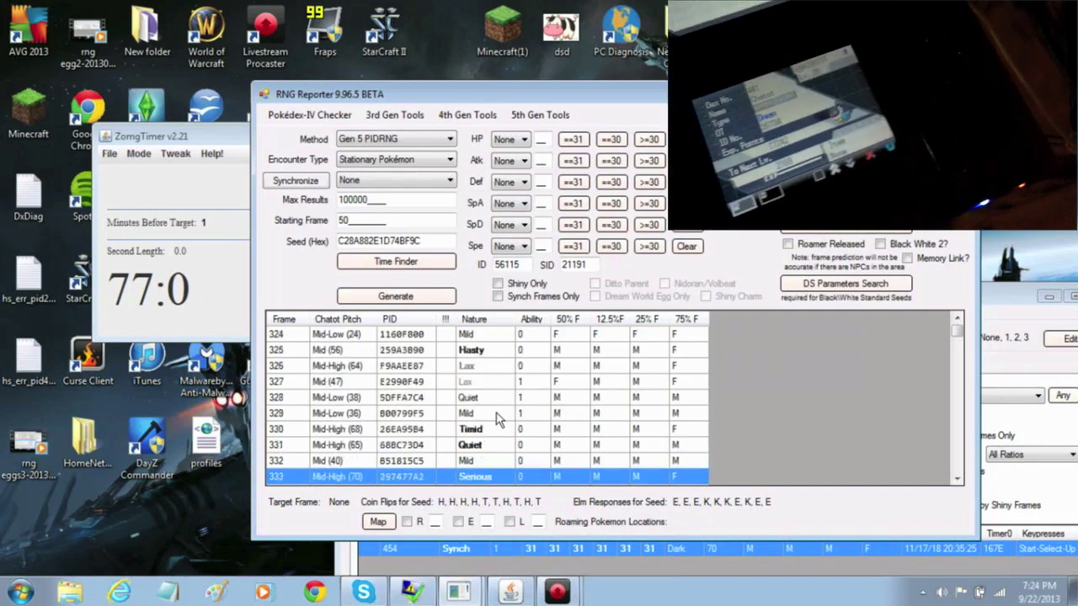
pyautogui.press('Down')
pyautogui.press('Down')
pyautogui.press('Down')
pyautogui.press('Down')
pyautogui.press('Down')
pyautogui.press('Down')
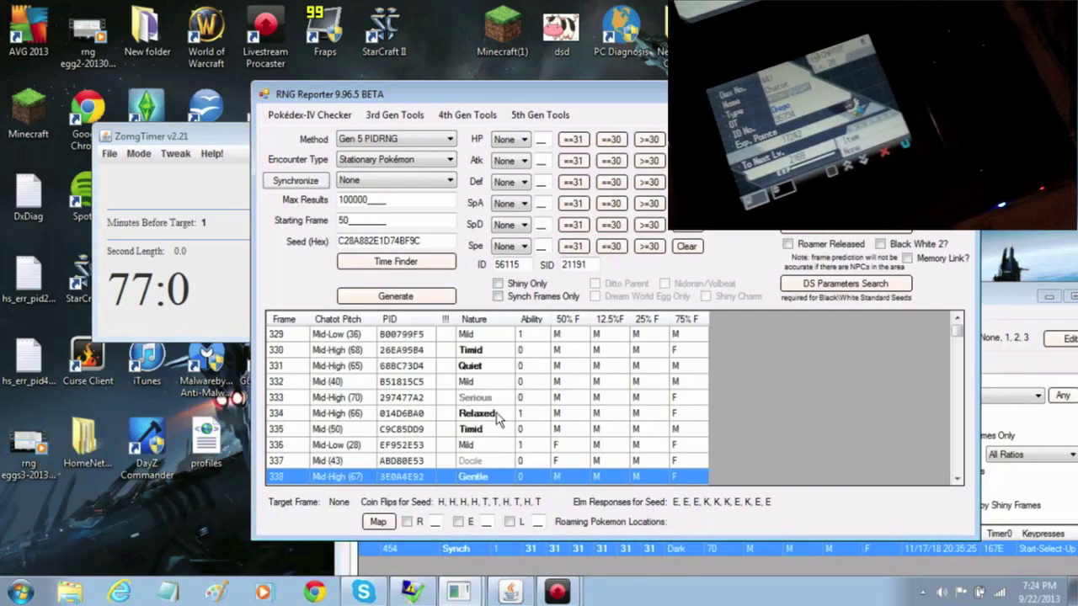
pyautogui.press('Down')
pyautogui.press('Down')
pyautogui.press('Down')
pyautogui.press('Down')
pyautogui.press('Down')
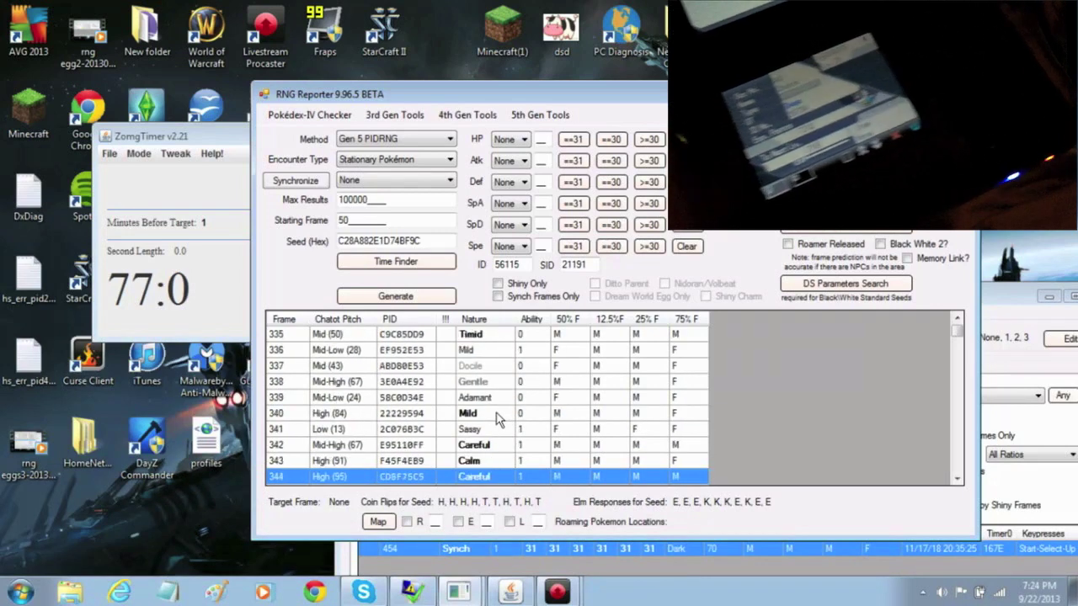
pyautogui.press('Down')
pyautogui.press('Down')
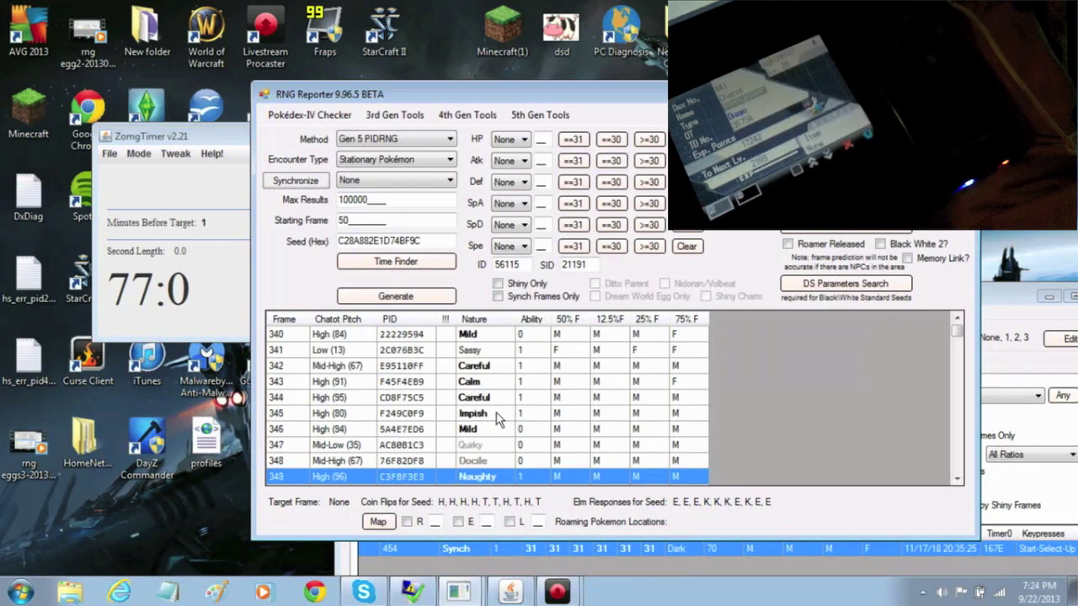
pyautogui.press('Down')
pyautogui.press('Down')
pyautogui.press('Down')
pyautogui.press('Down')
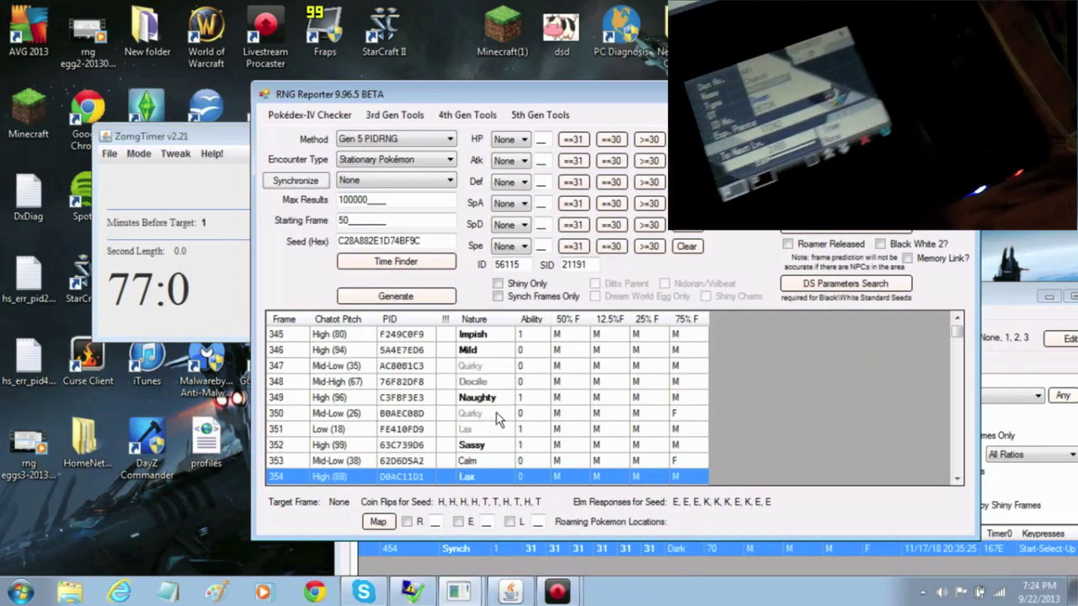
pyautogui.press('Down')
pyautogui.press('Down')
pyautogui.press('Down')
pyautogui.press('Down')
pyautogui.press('Down')
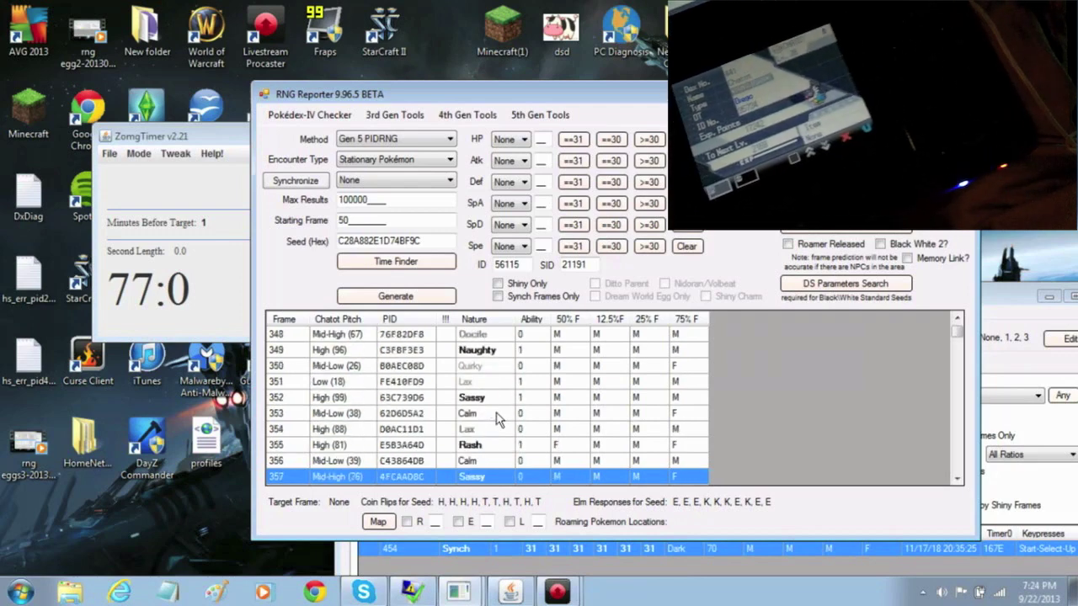
pyautogui.press('Down')
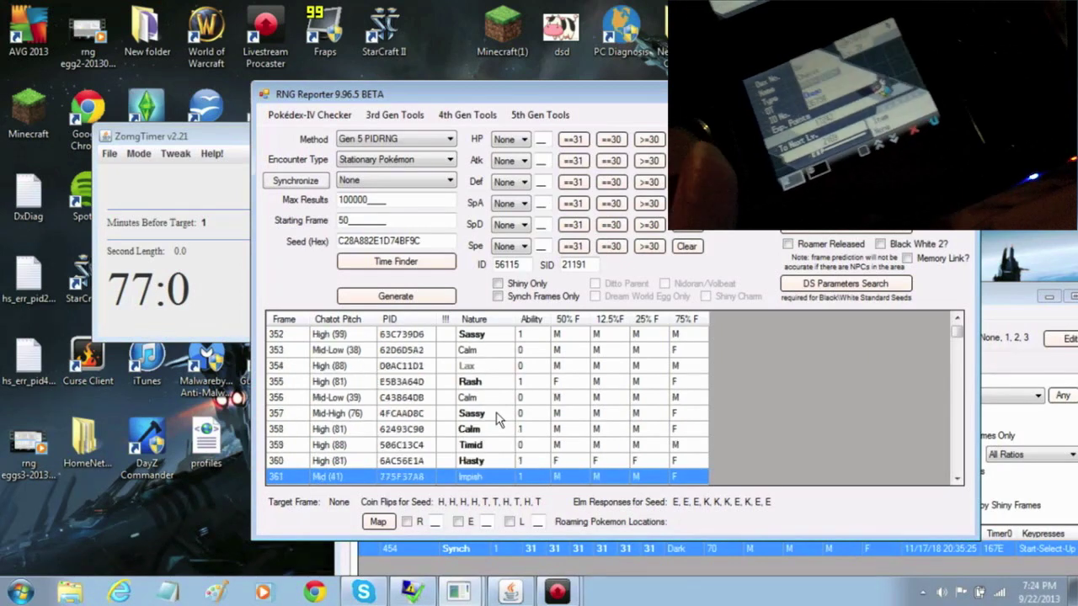
pyautogui.press('Down')
pyautogui.press('Down')
pyautogui.press('Down')
pyautogui.press('Down')
pyautogui.press('Down')
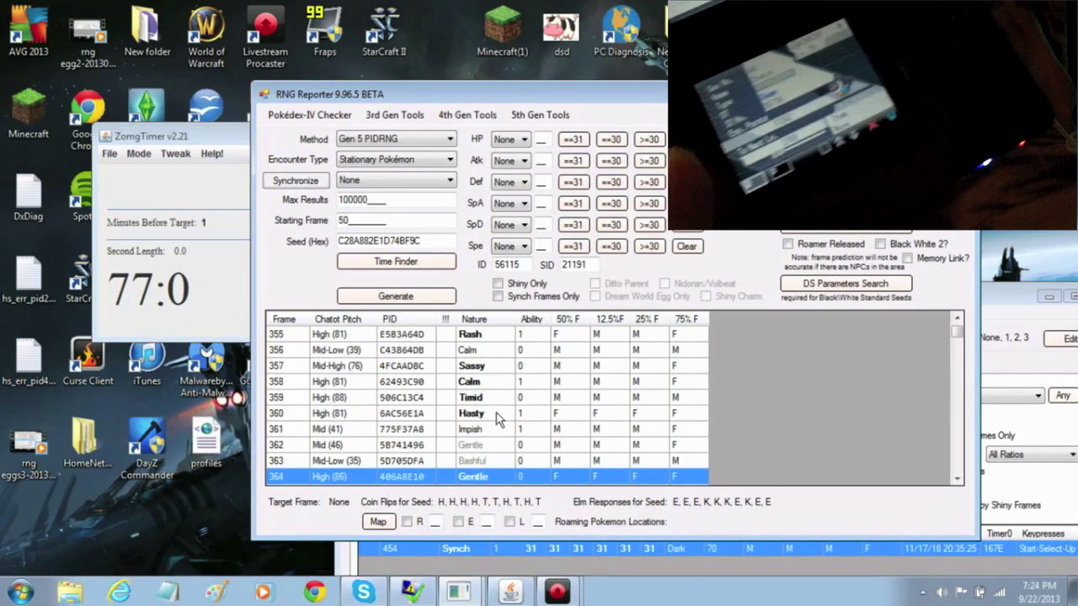
pyautogui.press('Down')
pyautogui.press('Down')
pyautogui.press('Down')
pyautogui.press('Down')
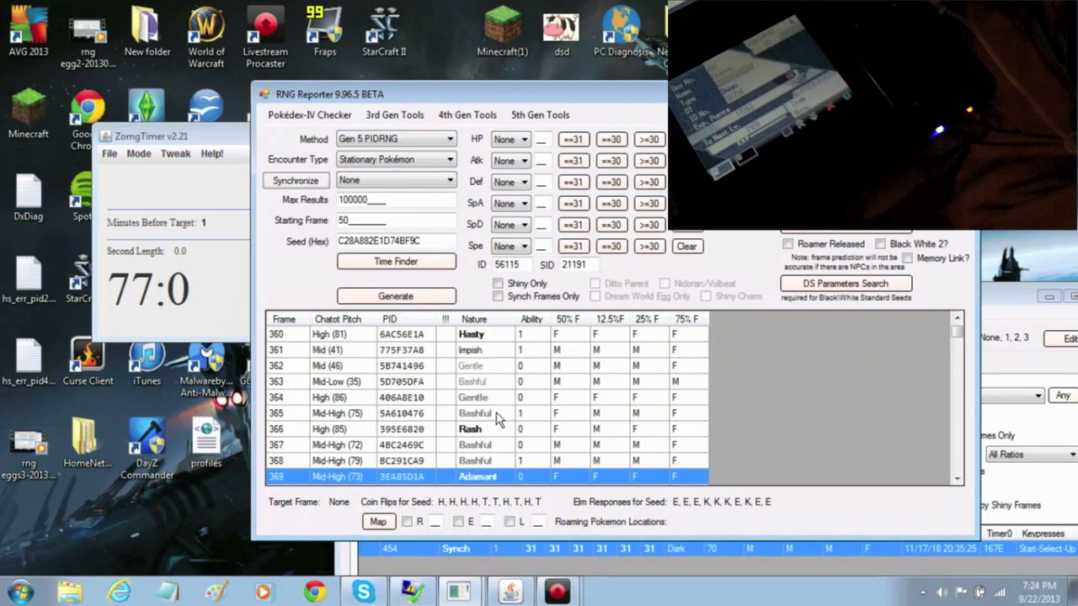
pyautogui.press('Down')
pyautogui.press('Down')
pyautogui.press('Down')
pyautogui.press('Down')
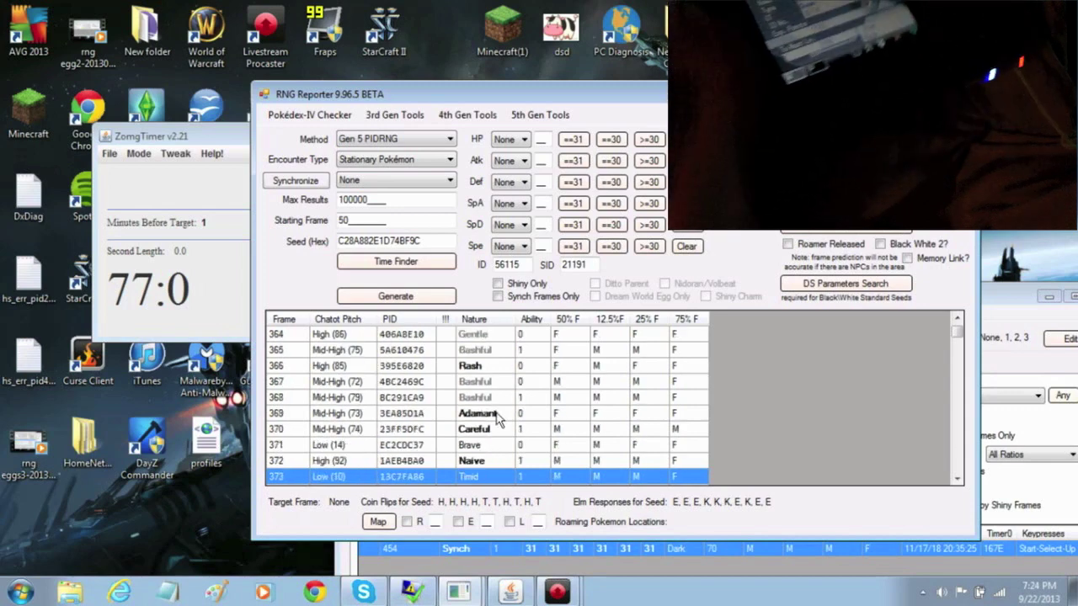
pyautogui.press('Down')
pyautogui.press('Down')
pyautogui.press('Down')
pyautogui.press('Down')
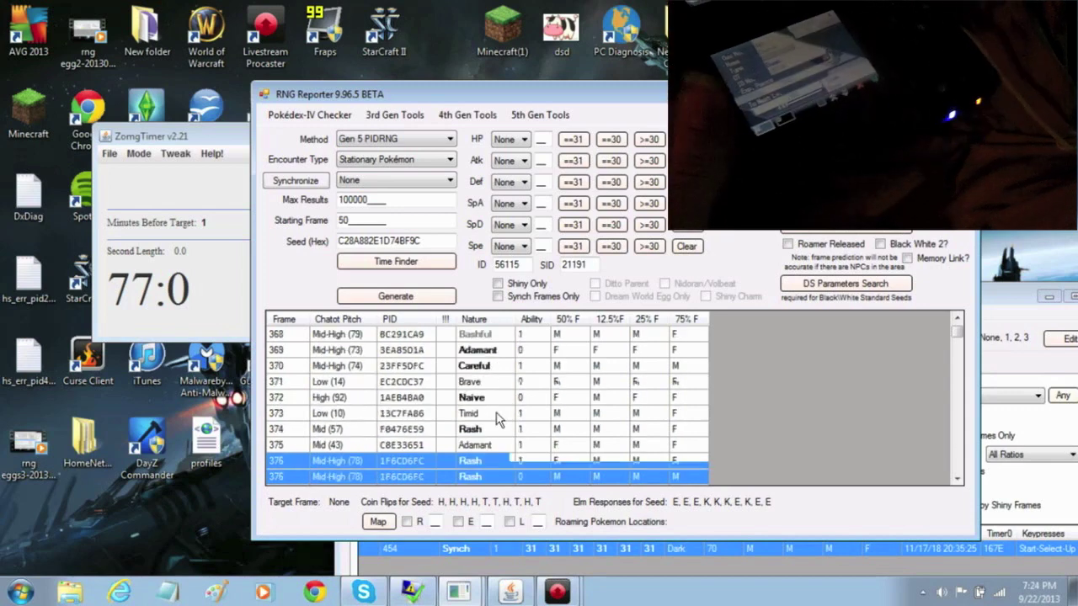
pyautogui.press('Down')
pyautogui.press('Down')
pyautogui.press('Down')
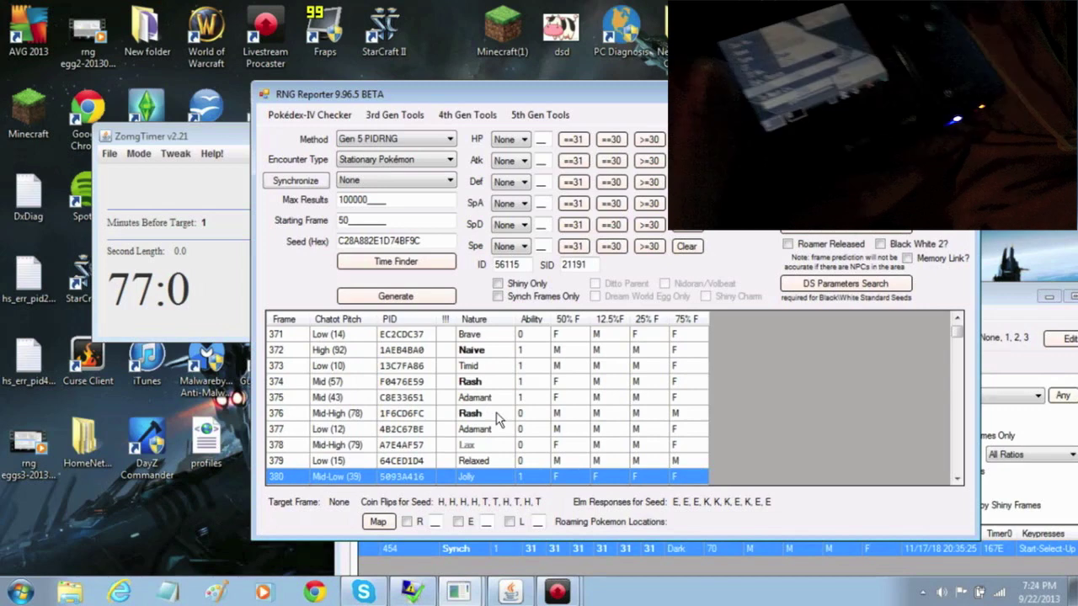
pyautogui.press('Down')
pyautogui.press('Down')
pyautogui.press('Down')
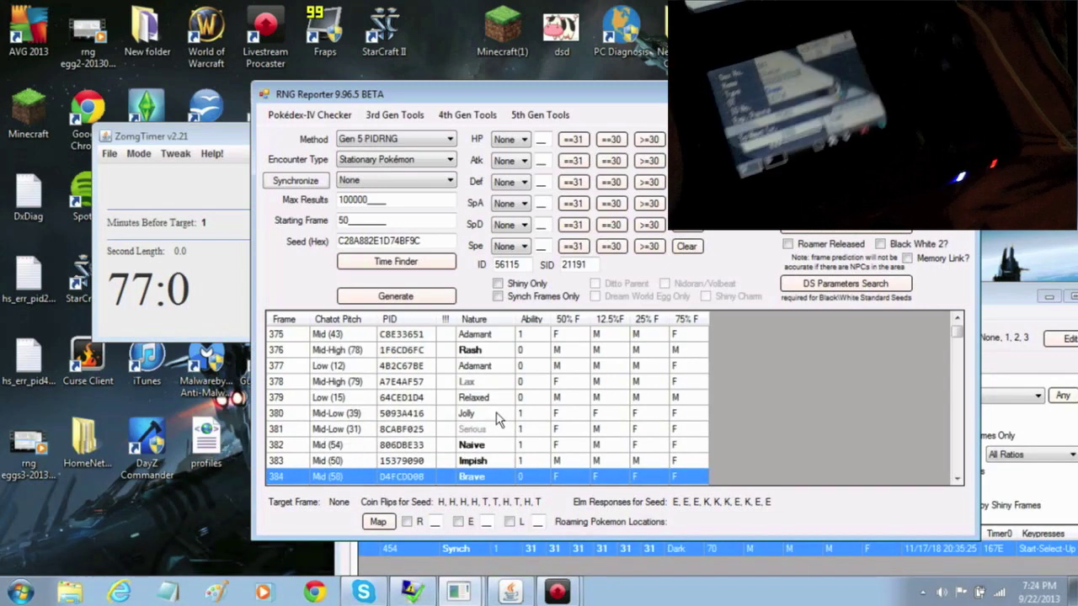
pyautogui.press('Down')
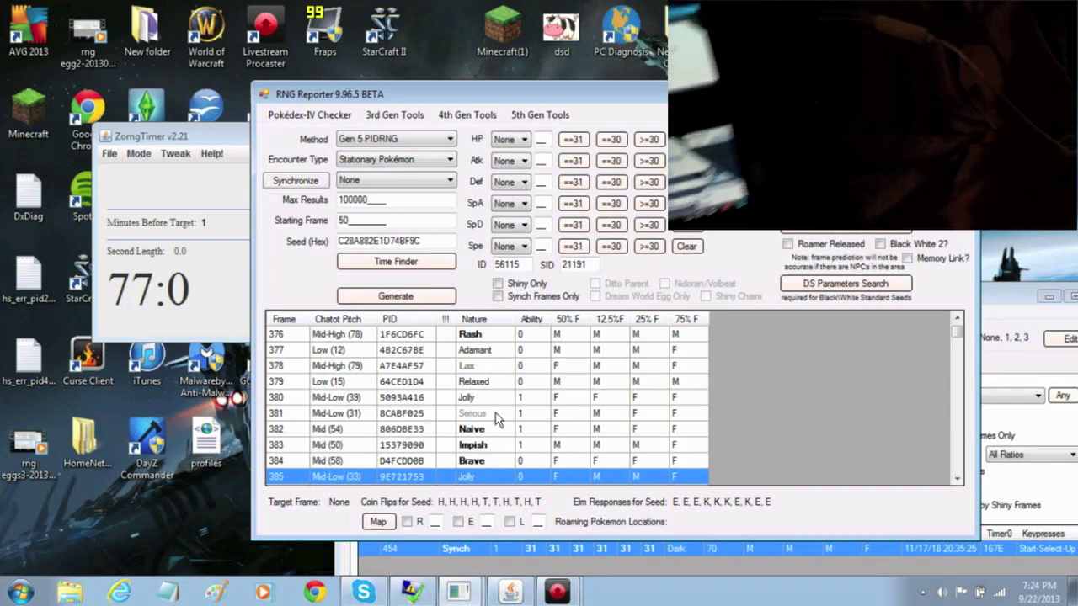
# Check the shiny target frame in the 5th Generation Time Finder, move that window clear of the frame list, and return to the list
pyautogui.click(1004, 297)
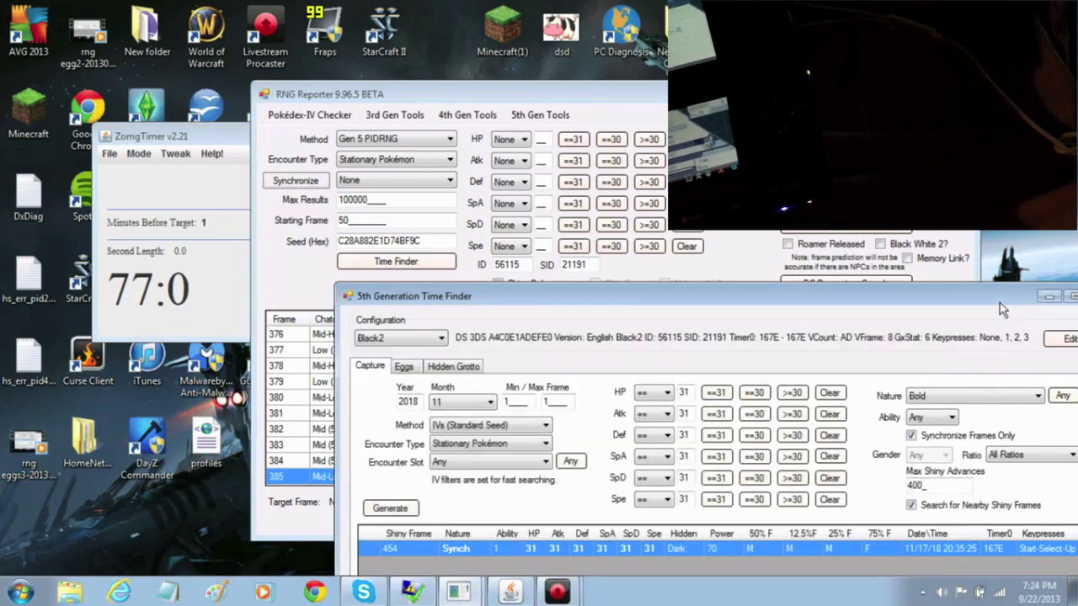
pyautogui.moveTo(1004, 297); pyautogui.dragTo(977, 524)
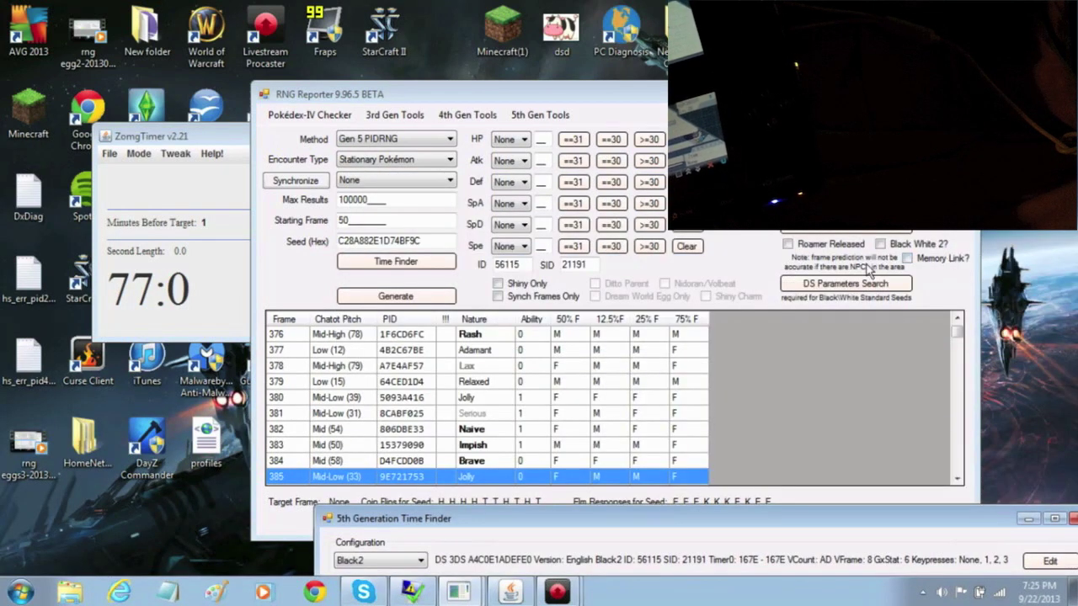
pyautogui.click(755, 266)
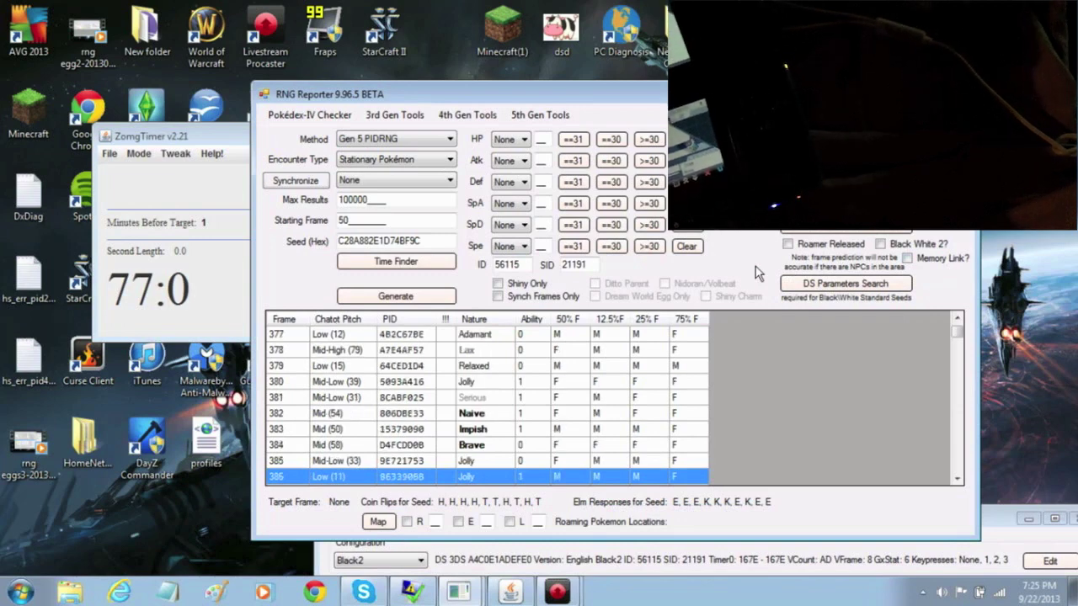
# Follow the Chatot pitches frame by frame from frame 386 to frame 446, matching each cry on the console
pyautogui.press('Down')
pyautogui.press('Down')
pyautogui.press('Down')
pyautogui.press('Down')
pyautogui.press('Down')
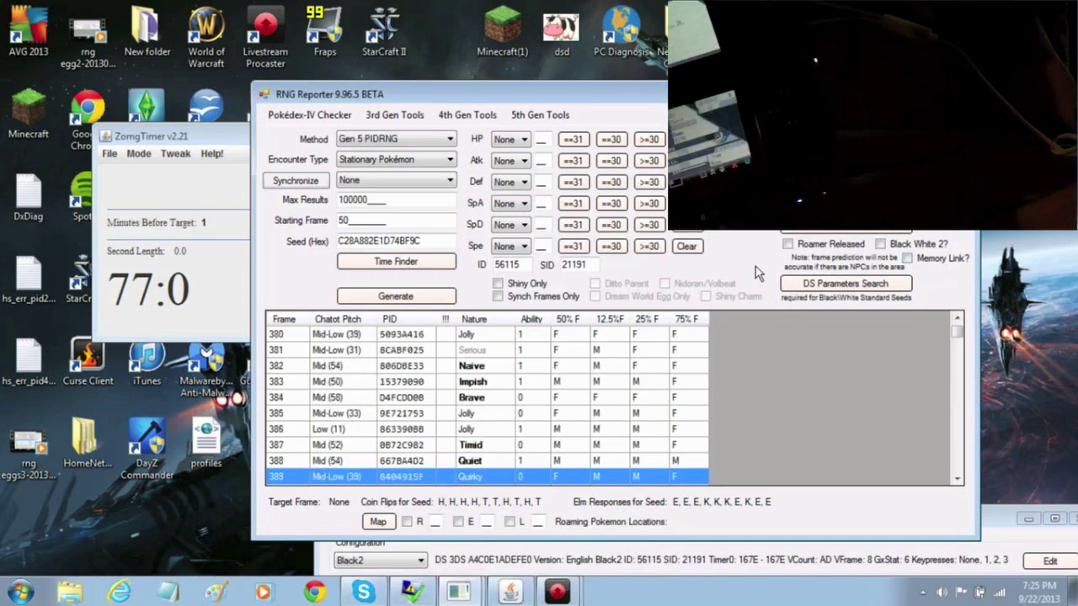
pyautogui.press('Down')
pyautogui.press('Down')
pyautogui.press('Down')
pyautogui.press('Down')
pyautogui.press('Down')
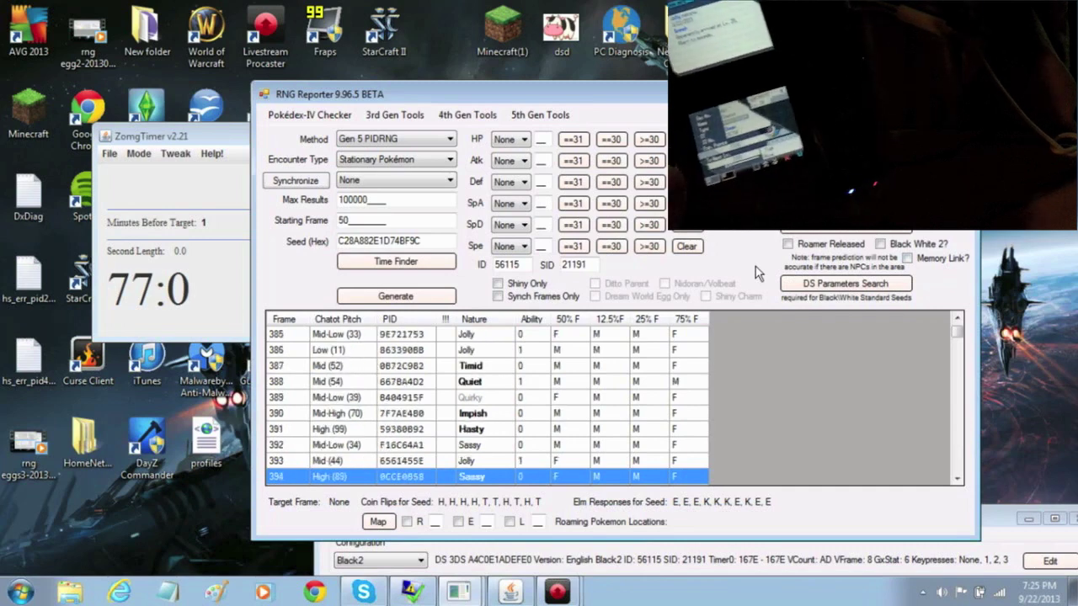
pyautogui.press('Down')
pyautogui.press('Down')
pyautogui.press('Down')
pyautogui.press('Down')
pyautogui.press('Down')
pyautogui.press('Down')
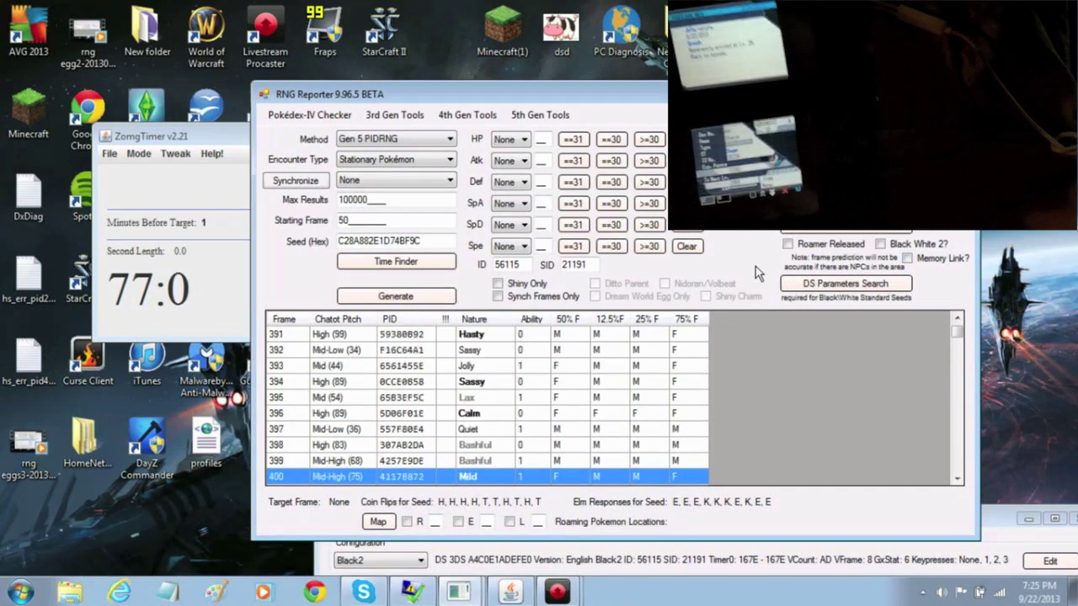
pyautogui.press('Down')
pyautogui.press('Down')
pyautogui.press('Down')
pyautogui.press('Down')
pyautogui.press('Down')
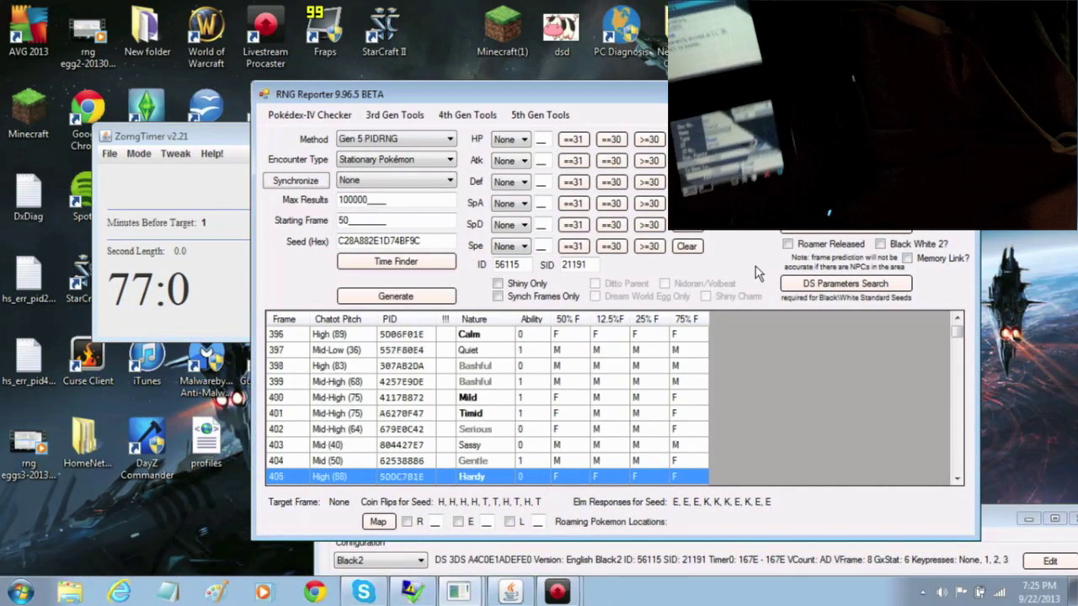
pyautogui.press('Down')
pyautogui.press('Down')
pyautogui.press('Down')
pyautogui.press('Down')
pyautogui.press('Down')
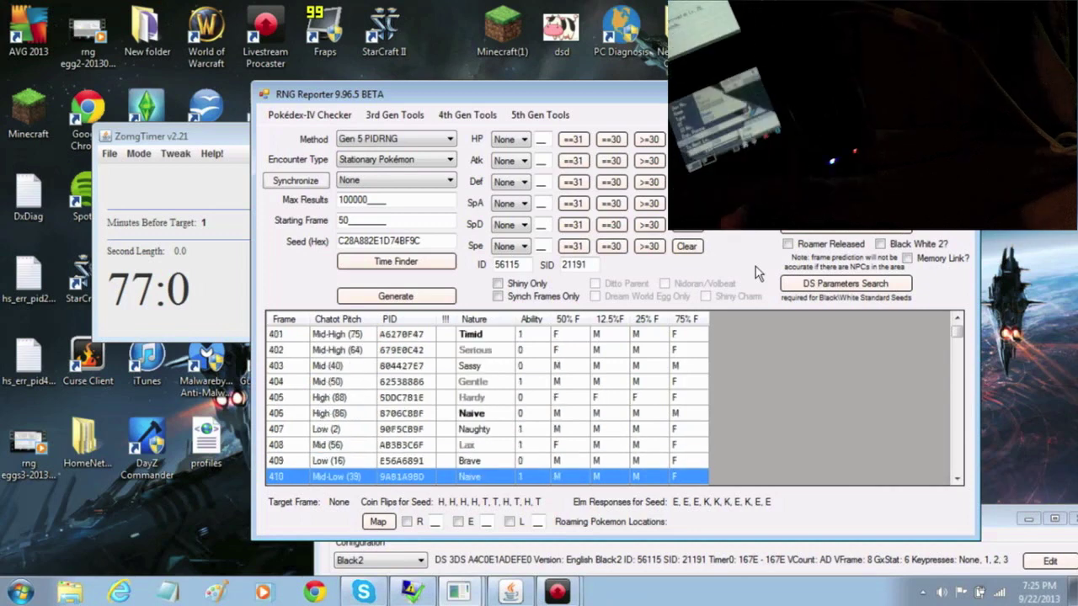
pyautogui.press('Down')
pyautogui.press('Down')
pyautogui.press('Down')
pyautogui.press('Down')
pyautogui.press('Down')
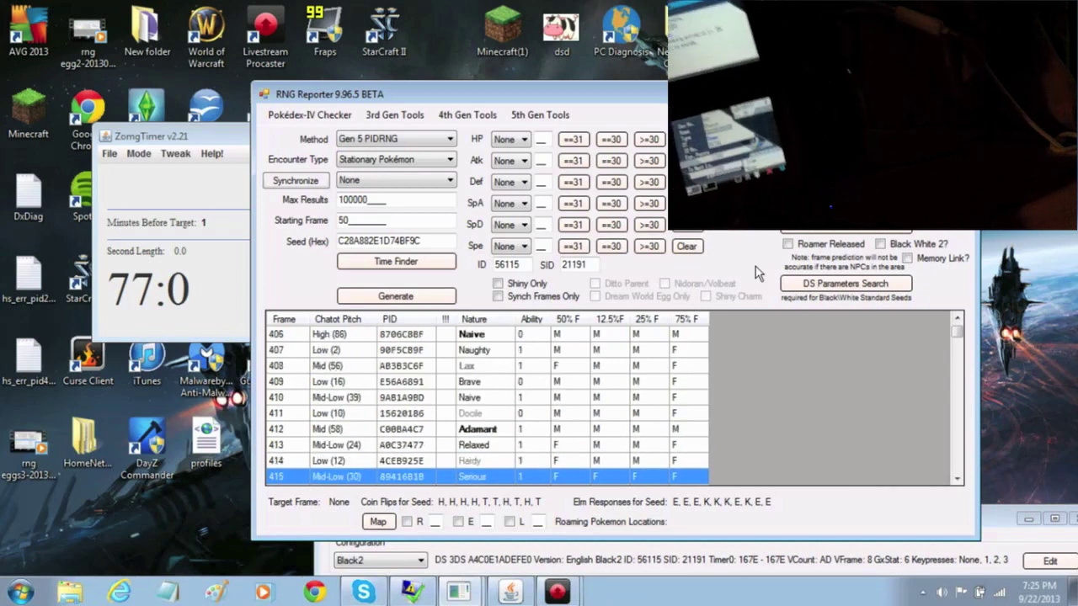
pyautogui.press('Down')
pyautogui.press('Down')
pyautogui.press('Down')
pyautogui.press('Down')
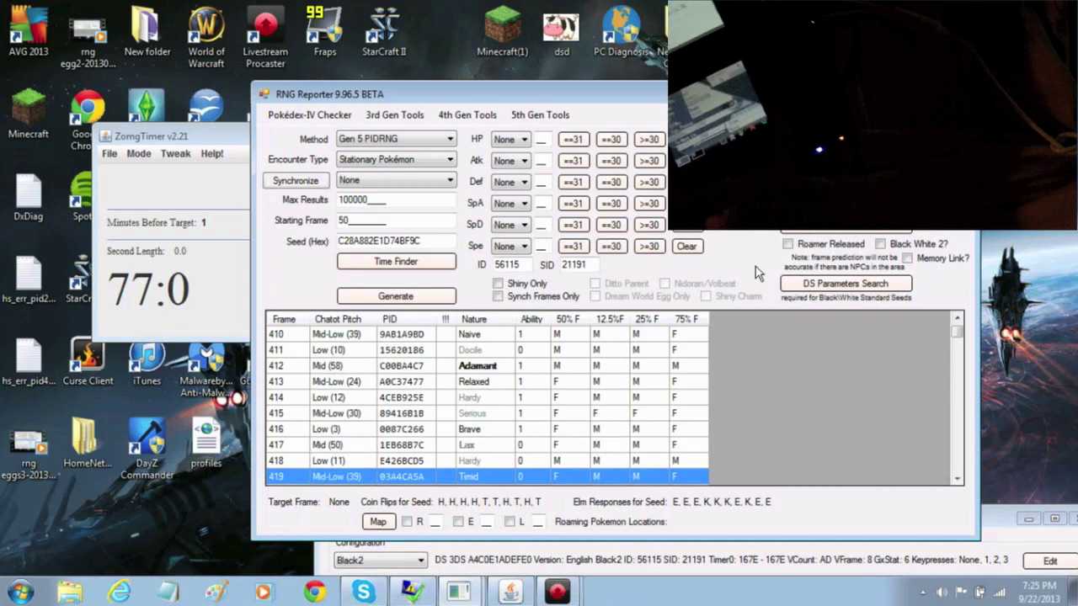
pyautogui.press('Down')
pyautogui.press('Down')
pyautogui.press('Down')
pyautogui.press('Down')
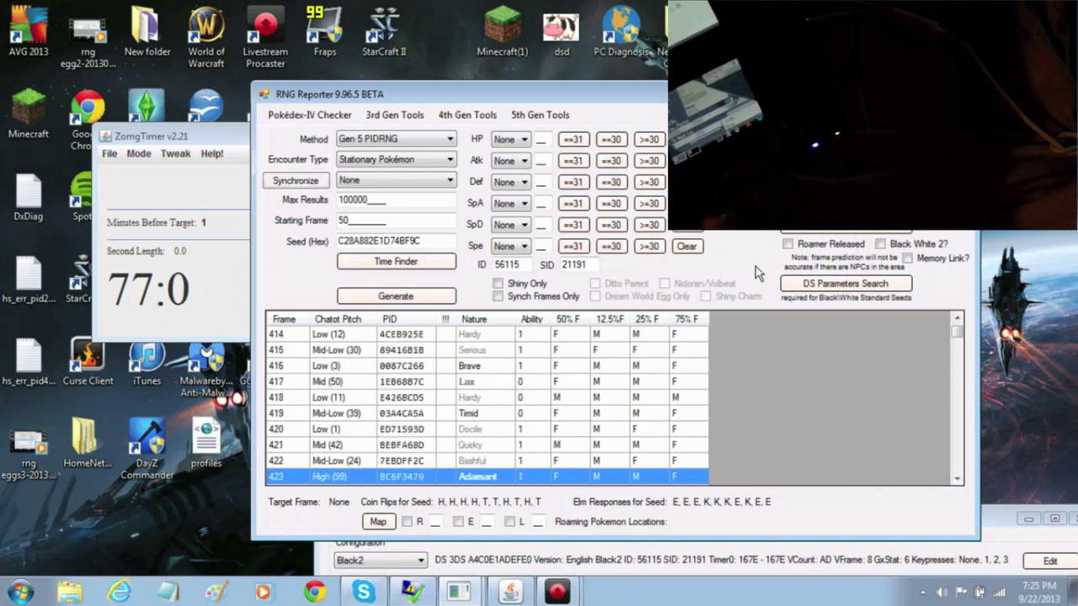
pyautogui.press('Down')
pyautogui.press('Down')
pyautogui.press('Down')
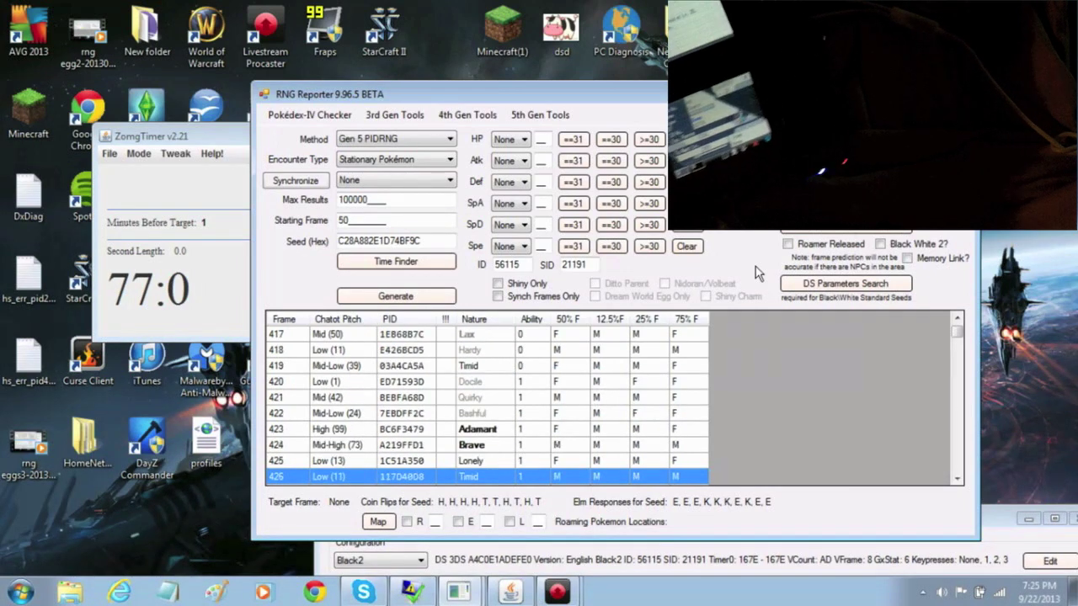
pyautogui.press('Down')
pyautogui.press('Down')
pyautogui.press('Down')
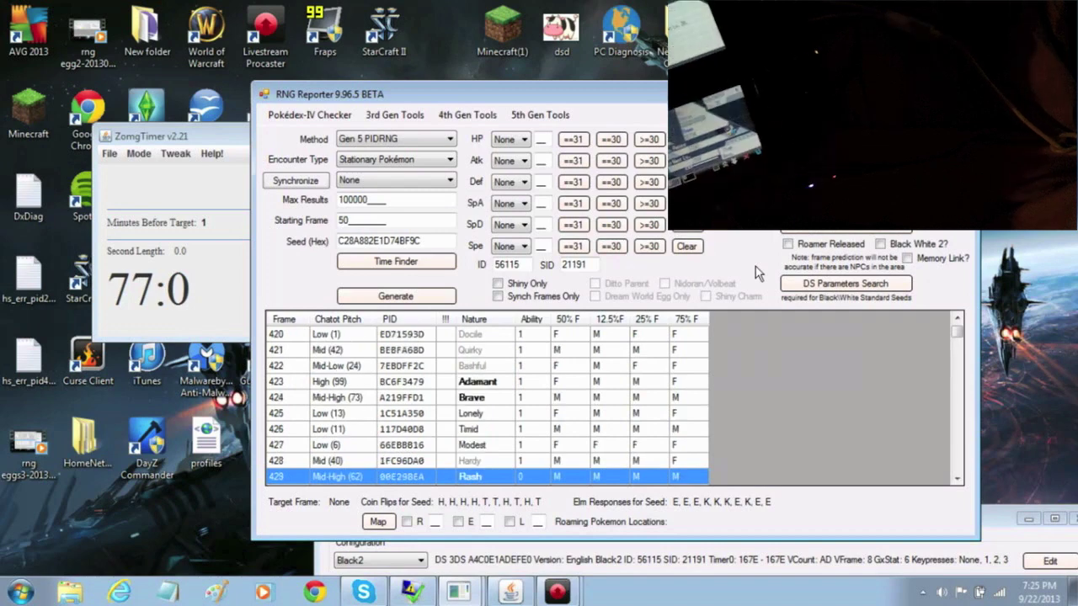
pyautogui.press('Down')
pyautogui.press('Down')
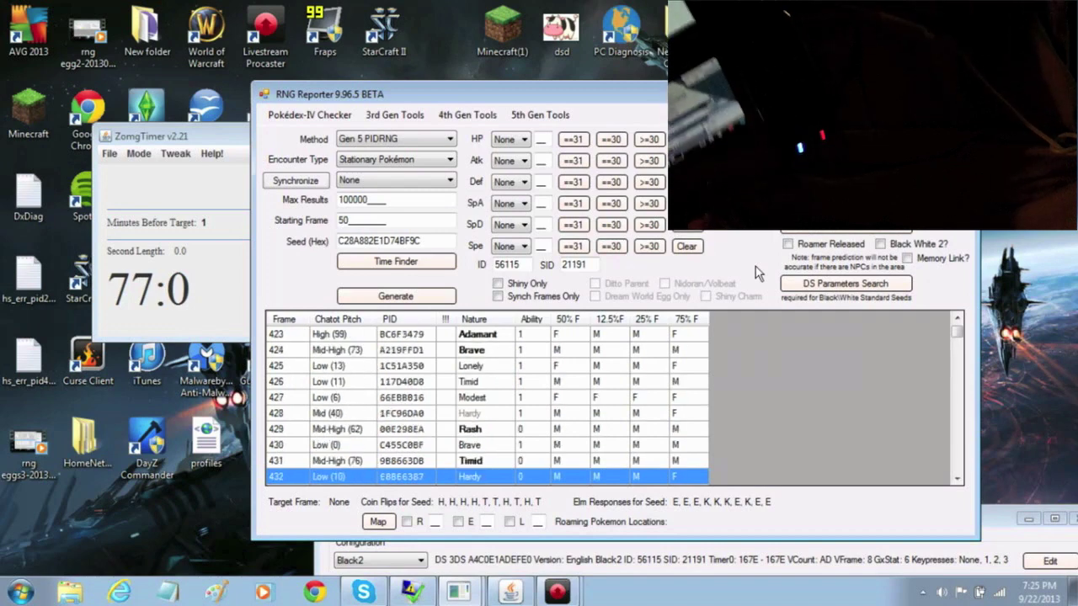
pyautogui.press('Down')
pyautogui.press('Down')
pyautogui.press('Down')
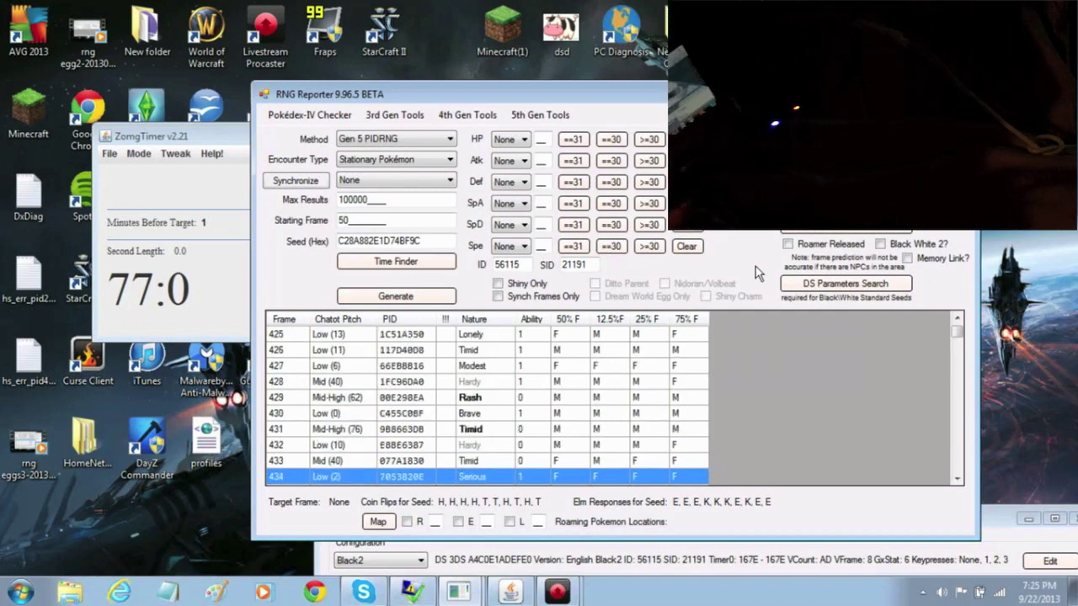
pyautogui.press('Down')
pyautogui.press('Down')
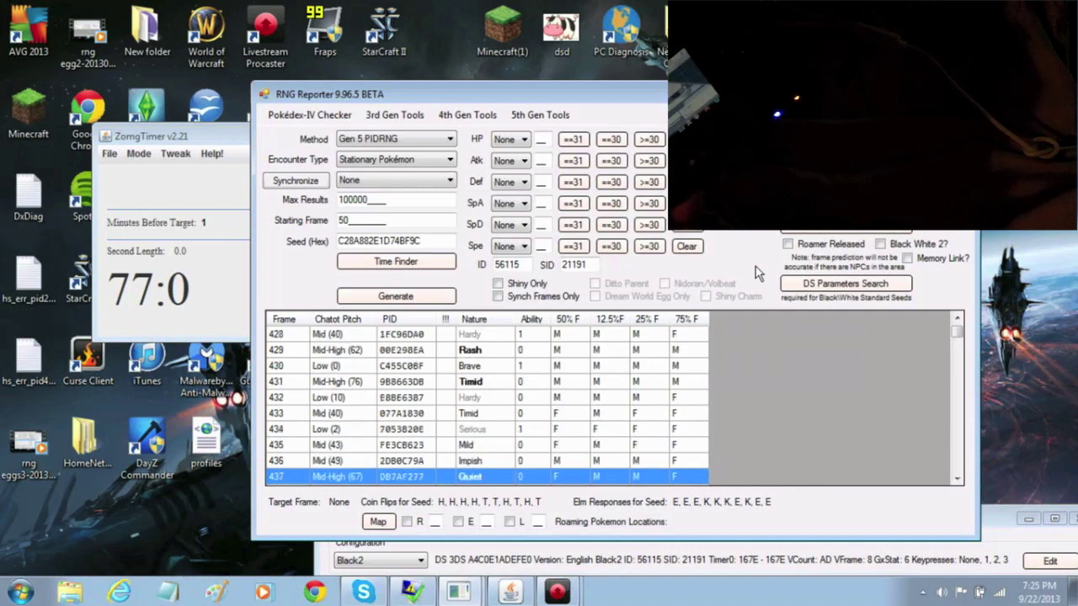
pyautogui.press('Down')
pyautogui.press('Down')
pyautogui.press('Down')
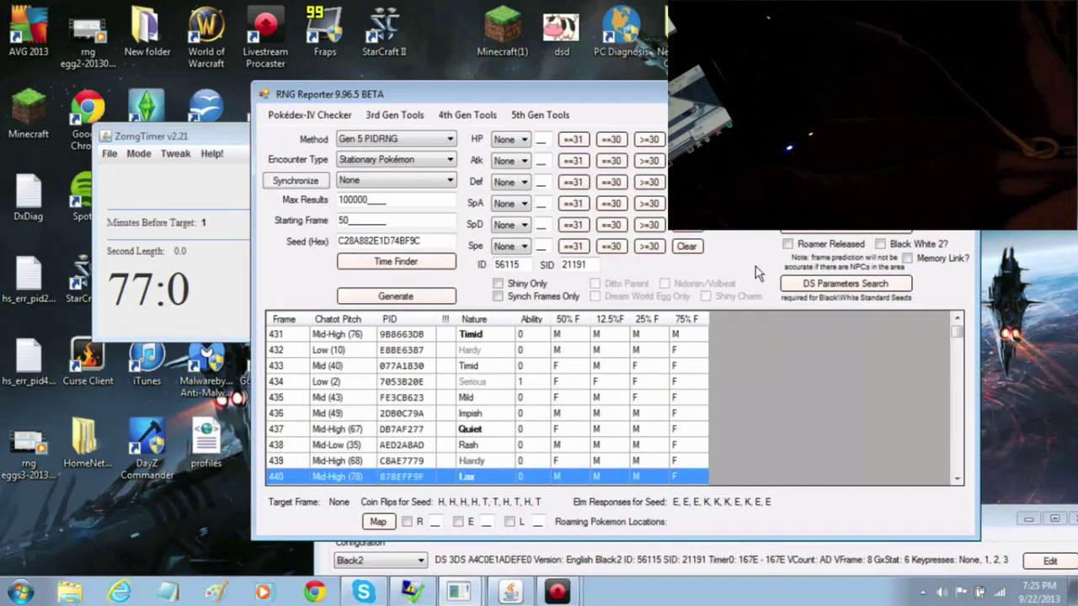
pyautogui.press('Down')
pyautogui.press('Down')
pyautogui.press('Down')
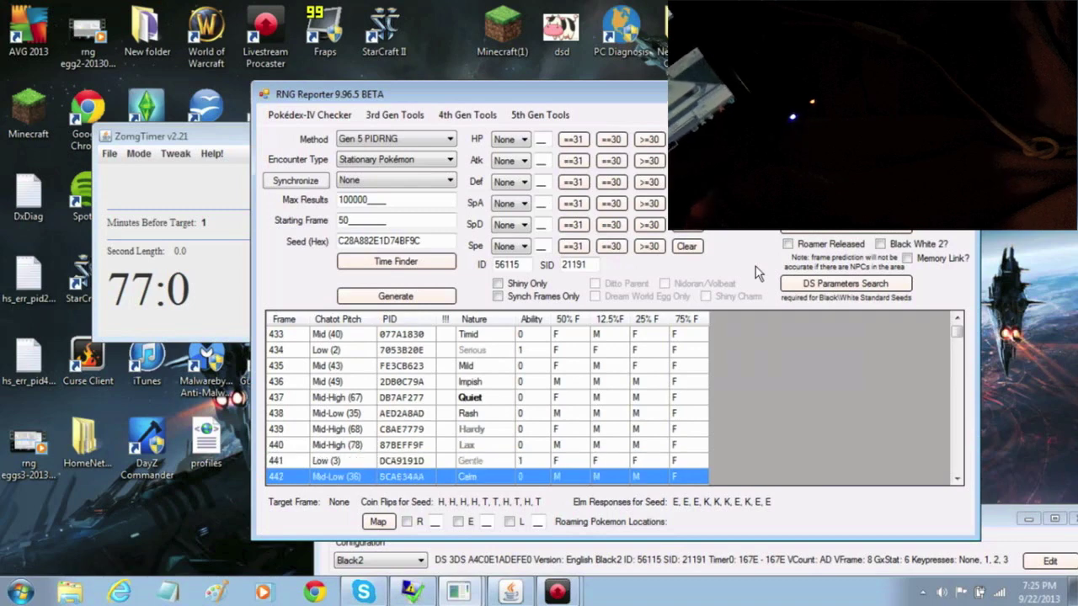
pyautogui.press('Down')
pyautogui.press('Down')
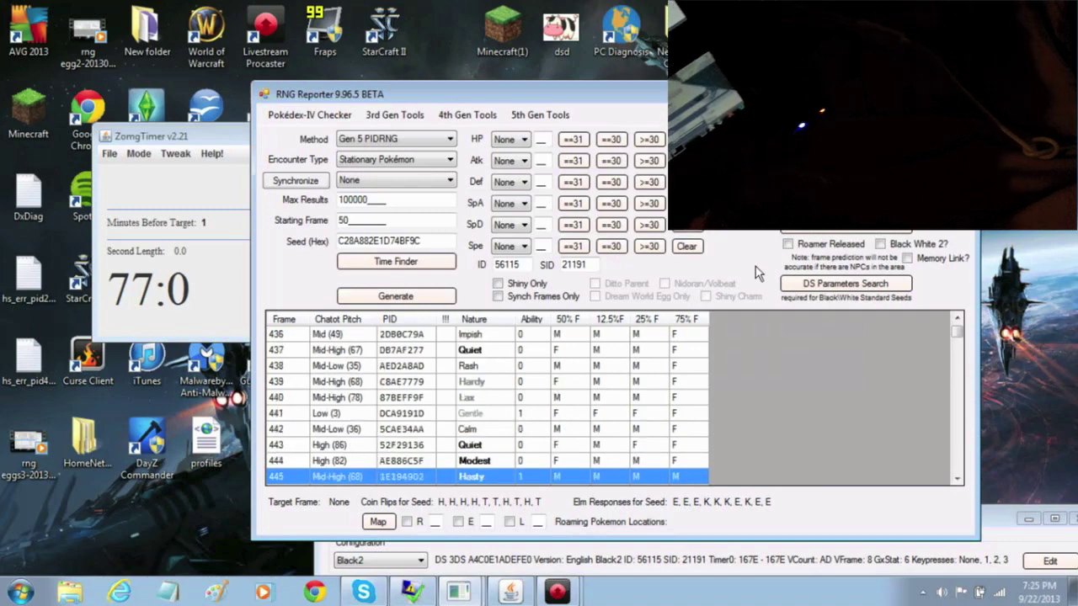
pyautogui.press('Down')
pyautogui.press('Down')
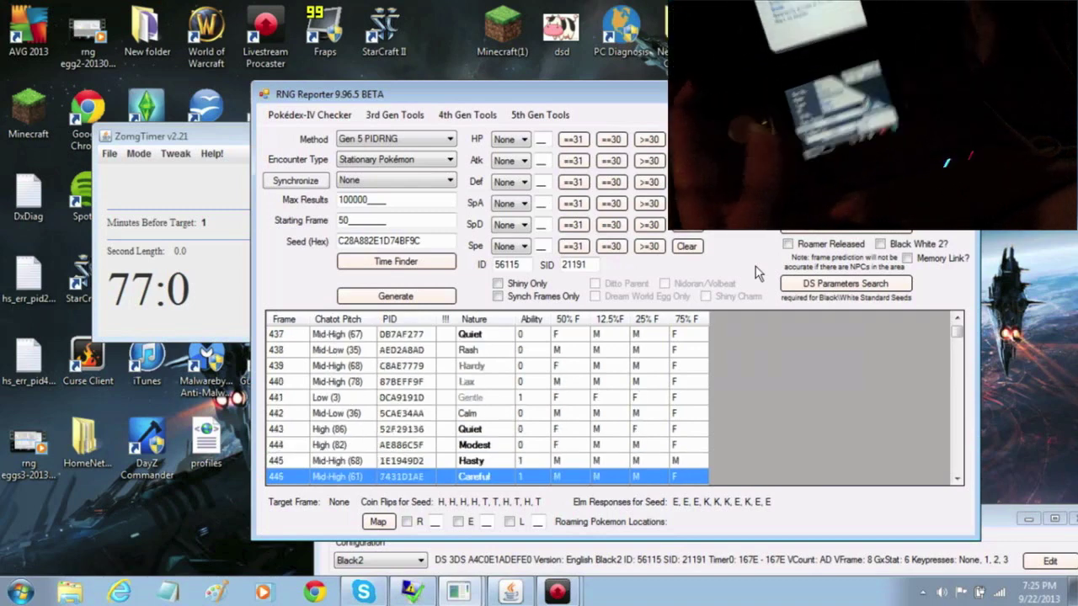
# Look ahead through the frame list to frame 456 and select the shiny target frame 454
pyautogui.press('Down')
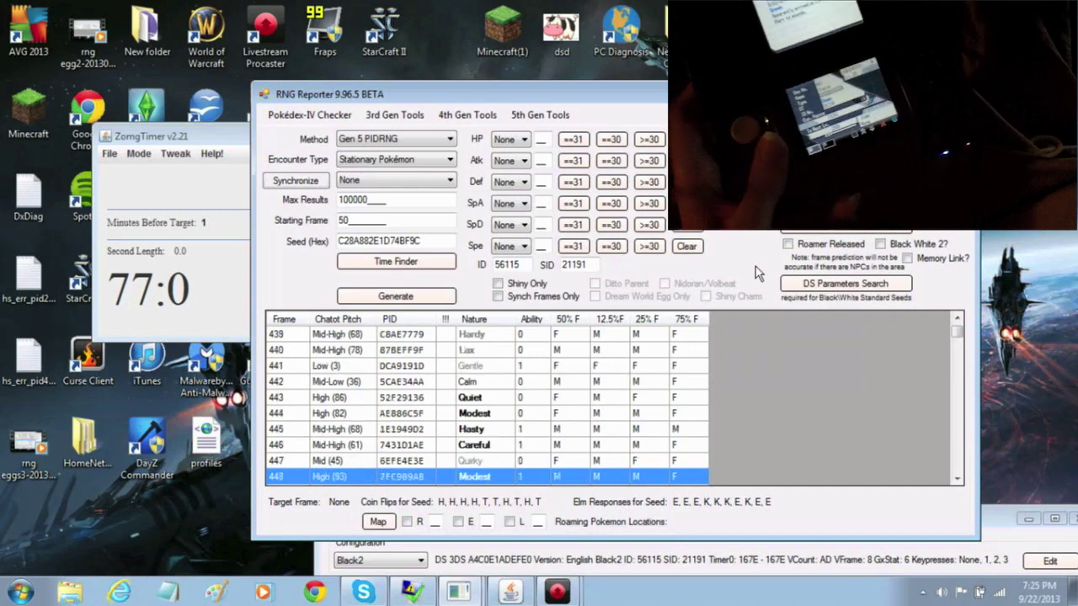
pyautogui.press('Down')
pyautogui.press('Down')
pyautogui.press('Down')
pyautogui.press('Down')
pyautogui.press('Down')
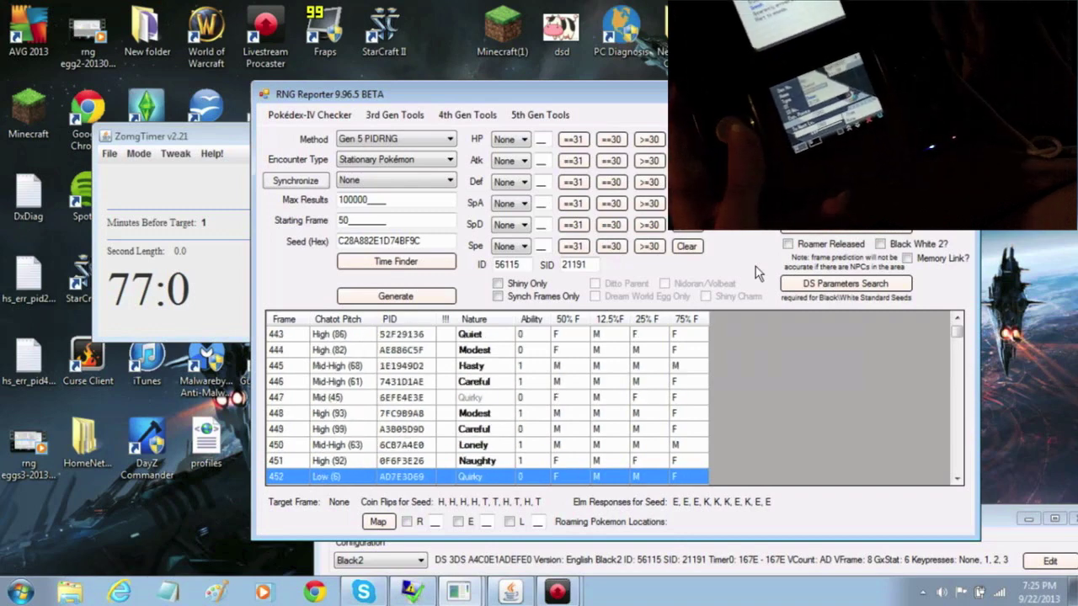
pyautogui.press('Down')
pyautogui.press('Down')
pyautogui.press('Down')
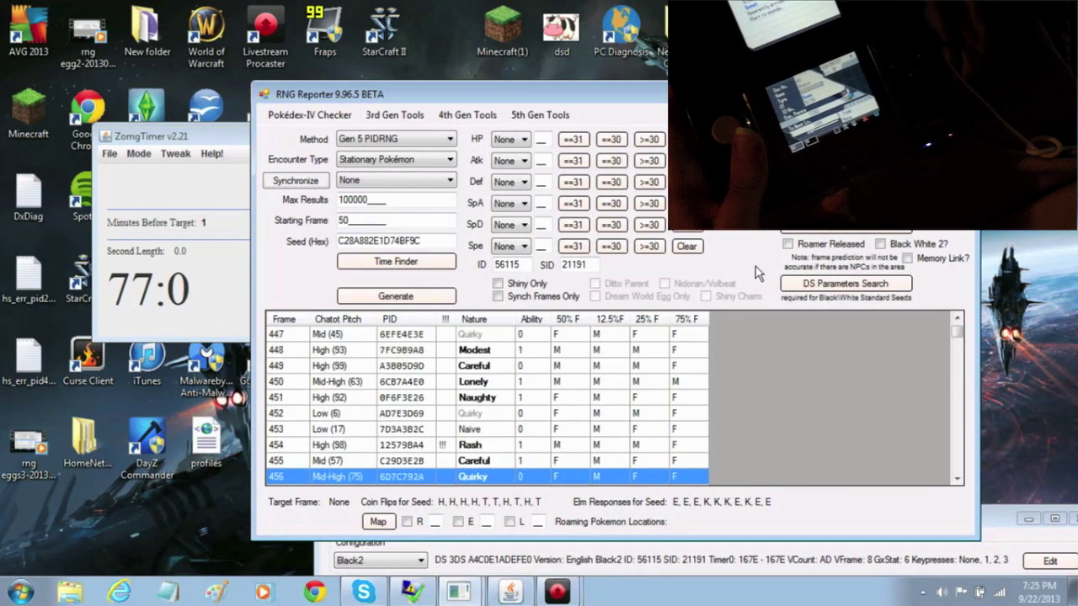
pyautogui.press('Up')
pyautogui.press('Up')
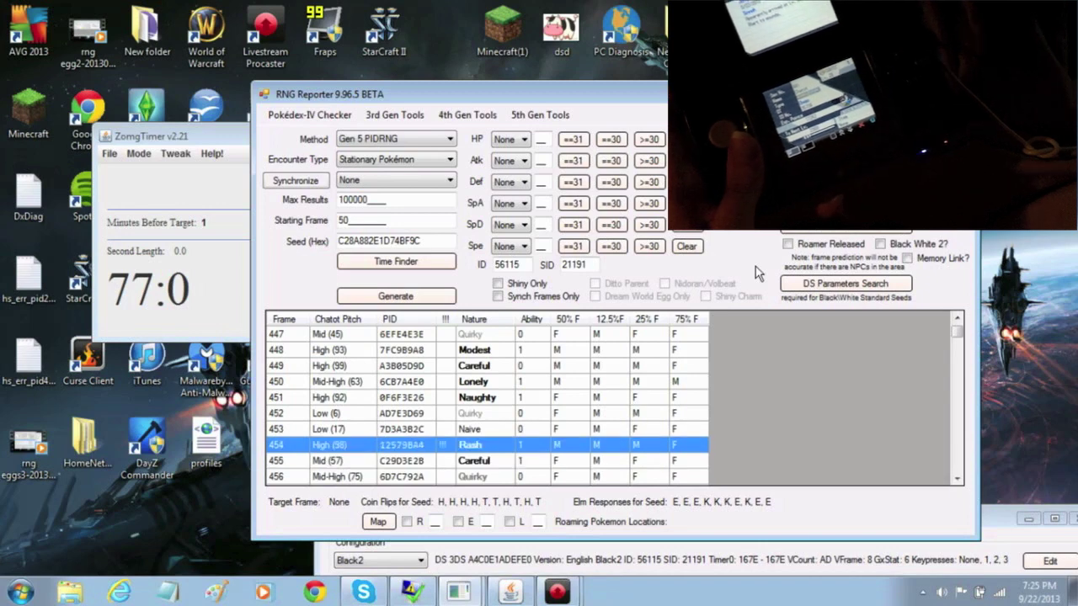
# Go back up the list to frame 443, then return to frame 446 to resume the pitch count
pyautogui.press('Up')
pyautogui.press('Up')
pyautogui.press('Up')
pyautogui.press('Up')
pyautogui.press('Up')
pyautogui.press('Up')
pyautogui.press('Up')
pyautogui.press('Up')
pyautogui.press('Up')
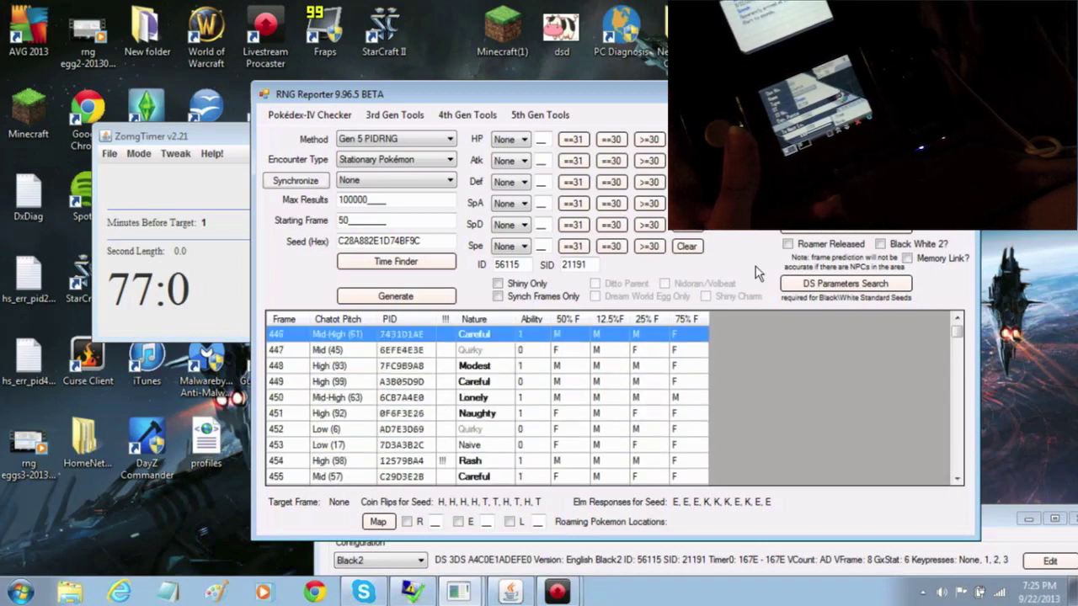
pyautogui.press('Up')
pyautogui.press('Up')
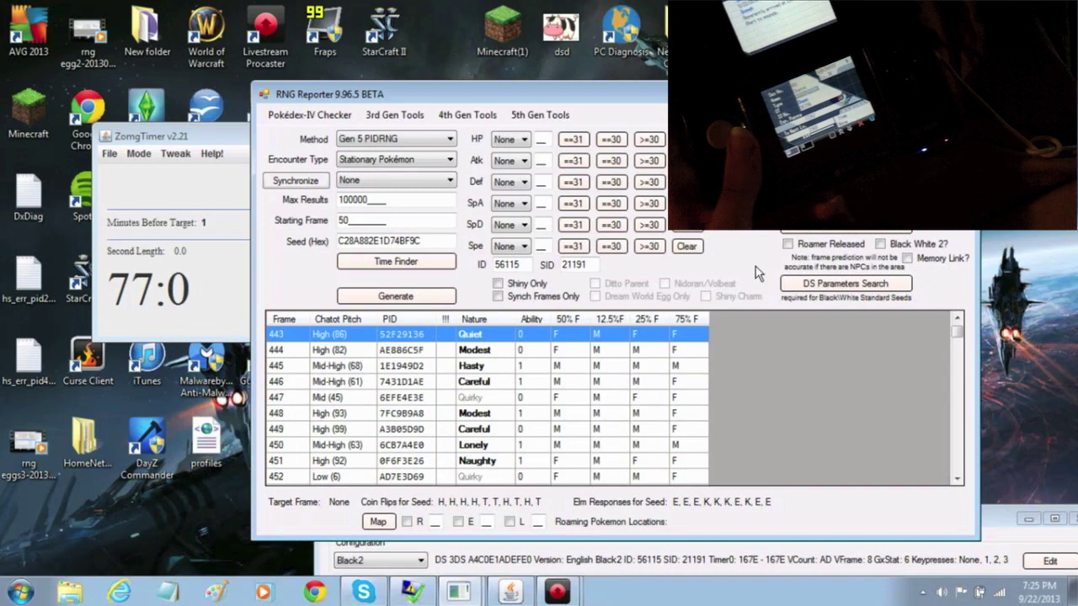
pyautogui.press('Down')
pyautogui.press('Down')
pyautogui.press('Down')
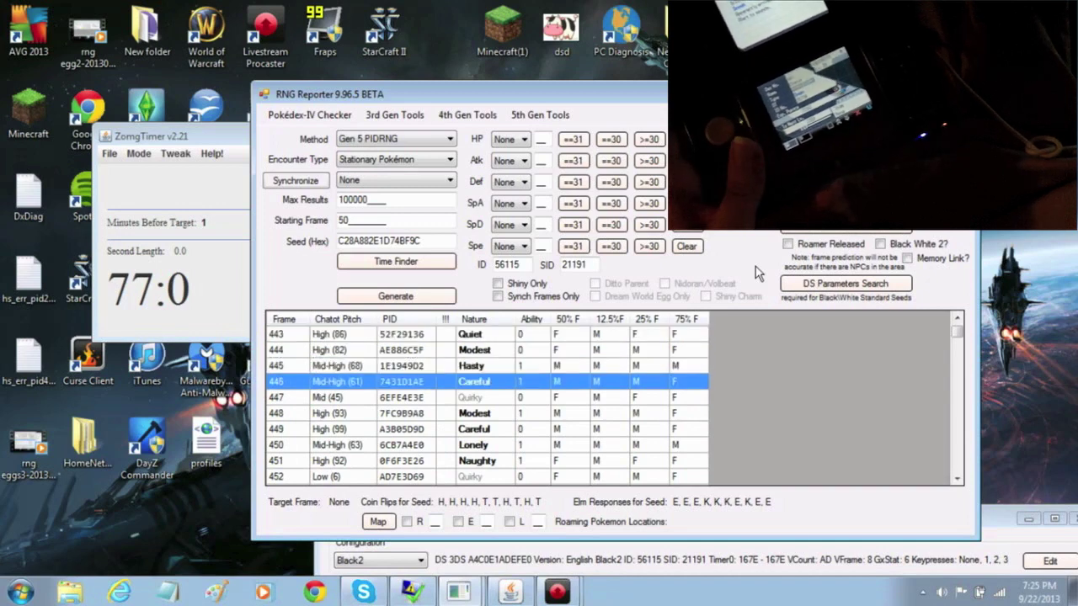
# Track the remaining Chatot pitches one at a time from frame 447 to frame 452
pyautogui.press('Down')
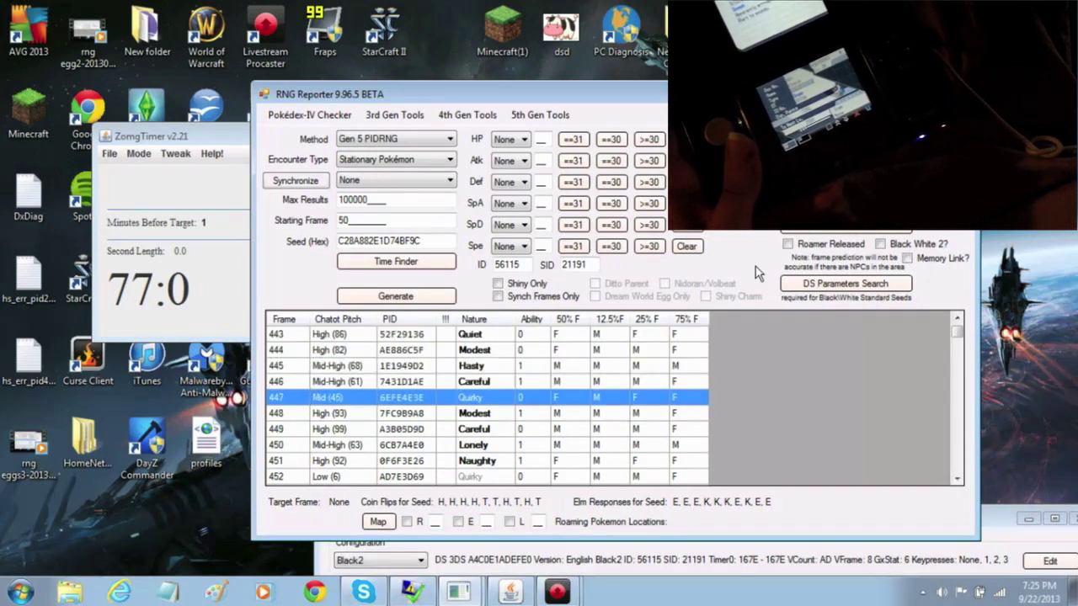
pyautogui.press('Down')
pyautogui.press('Down')
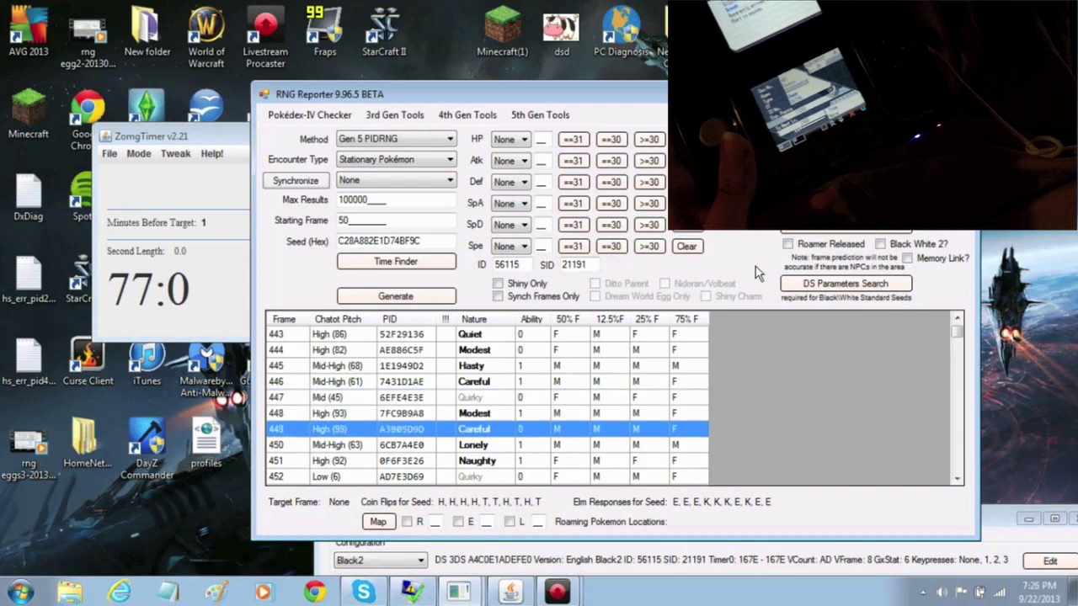
pyautogui.press('Down')
pyautogui.press('Down')
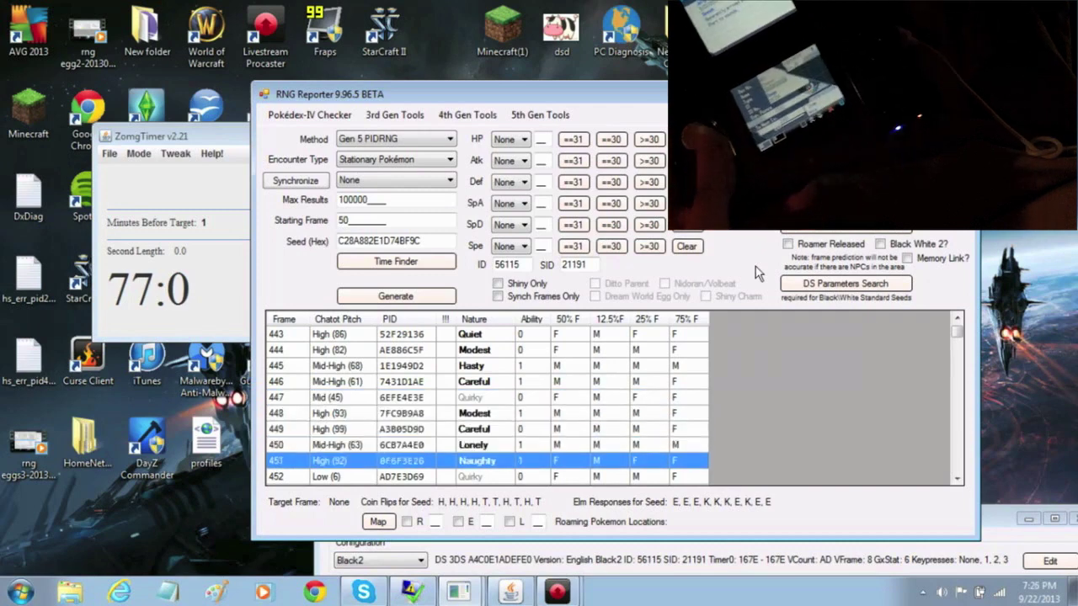
pyautogui.press('Down')
pyautogui.press('Down')
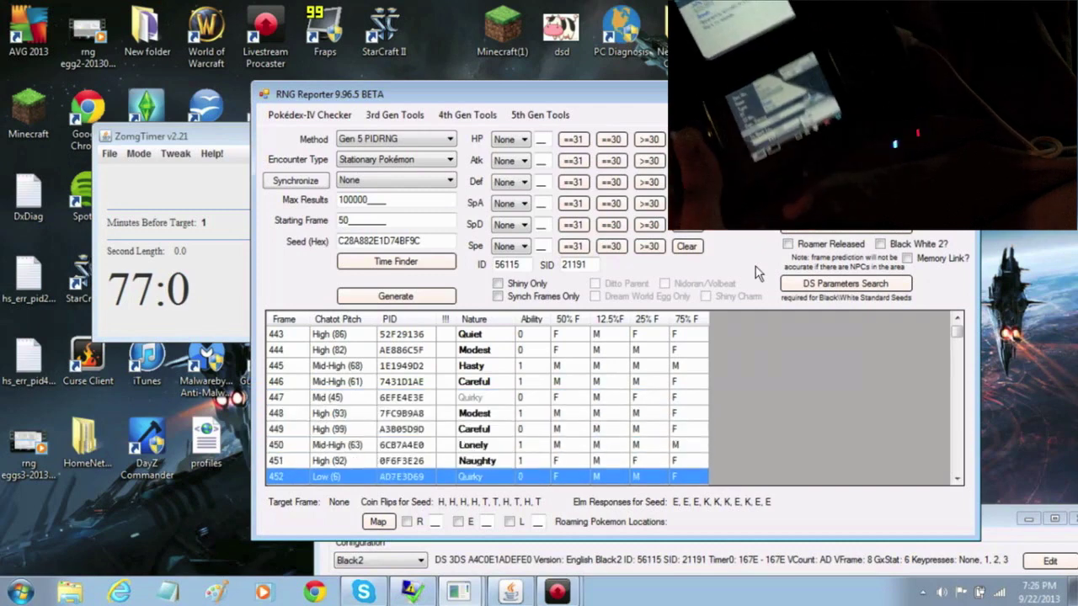
# Review the pitches around the shiny target, from frame 451 to frame 455, and settle on frame 453 just before it
pyautogui.press('Up')
pyautogui.press('Up')
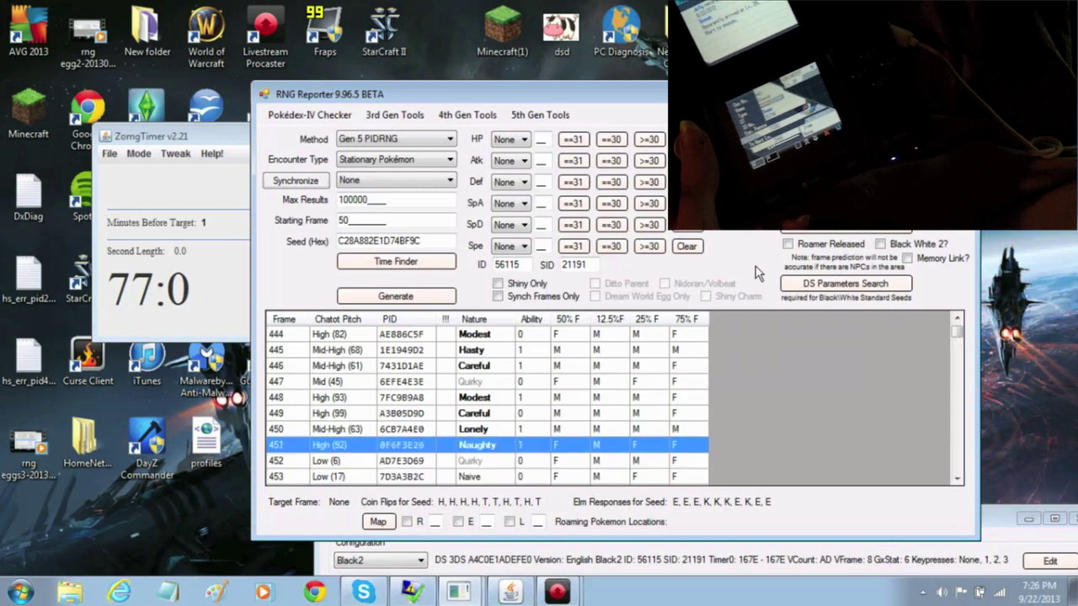
pyautogui.press('Down')
pyautogui.press('Down')
pyautogui.press('Down')
pyautogui.press('Down')
pyautogui.press('Down')
pyautogui.press('Up')
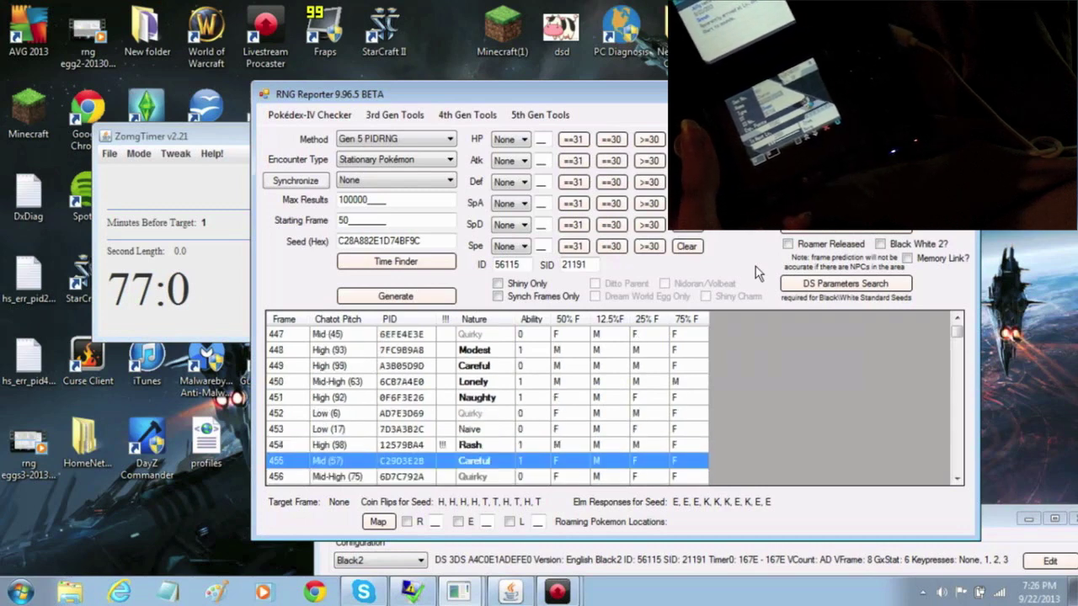
pyautogui.press('Up')
pyautogui.press('Up')
pyautogui.press('Up')
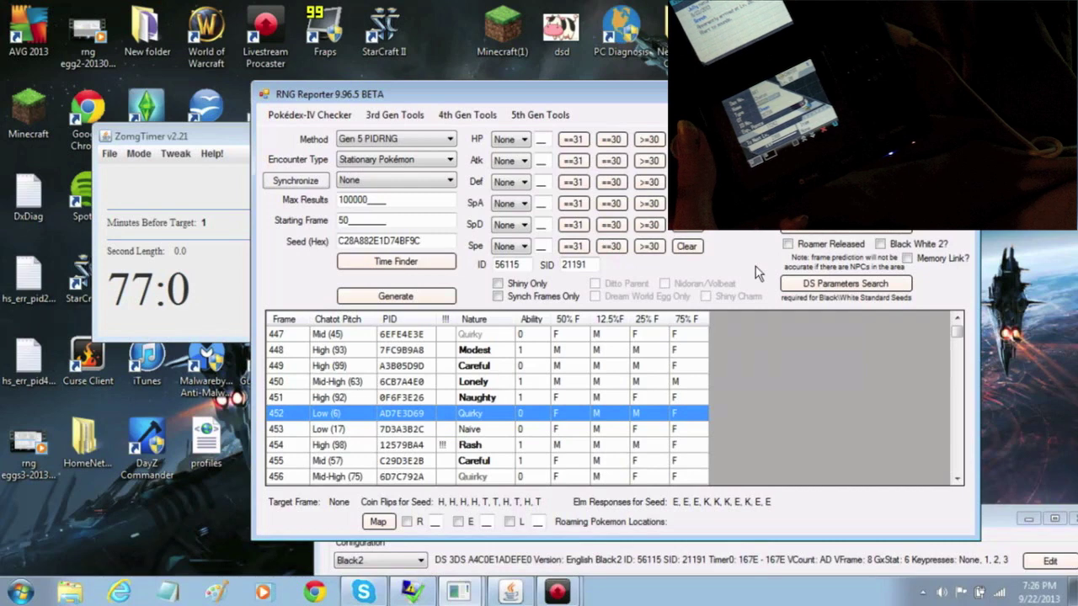
pyautogui.press('Down')
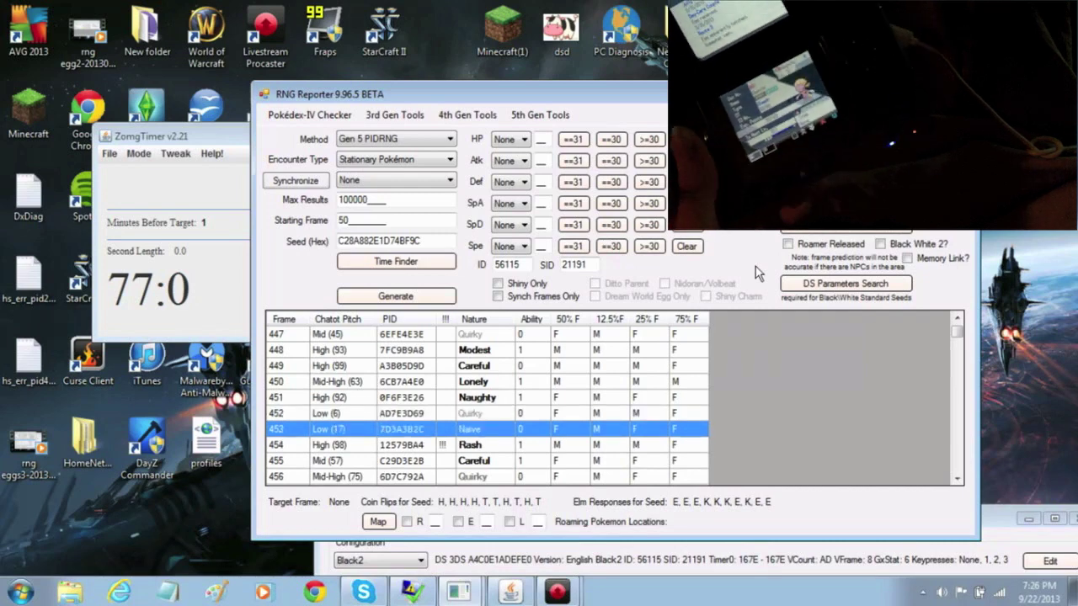